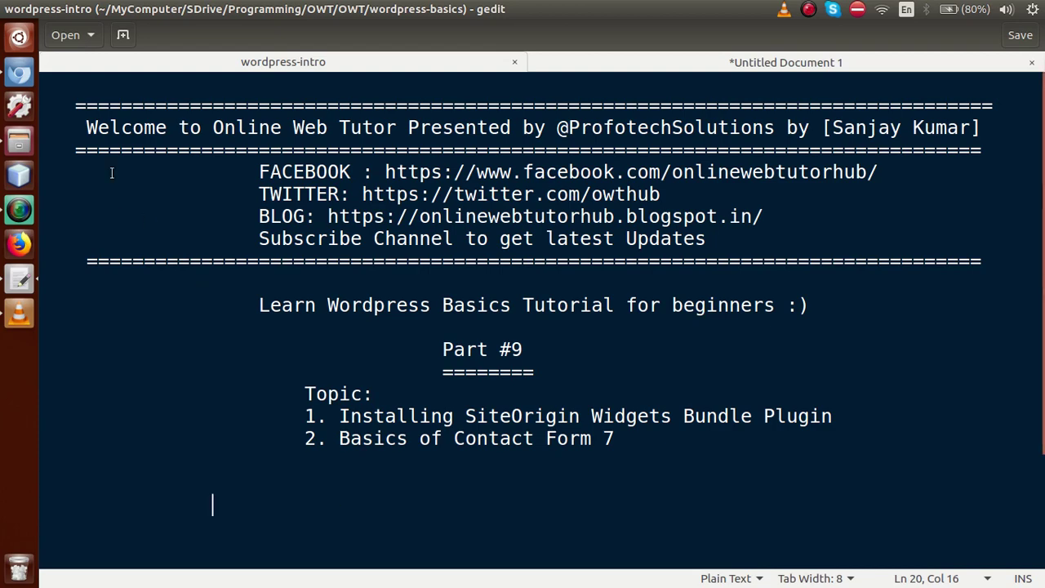
Switch to Chromium, list the site's pages in the dashboard, and review the About Us page on the live site.
key("alt+Tab")
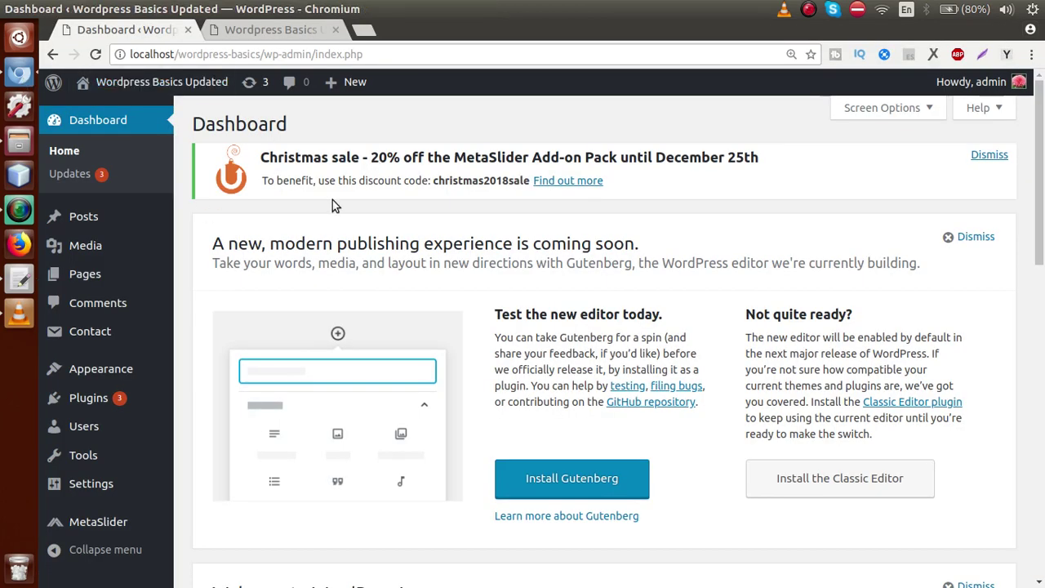
left_click(81, 277)
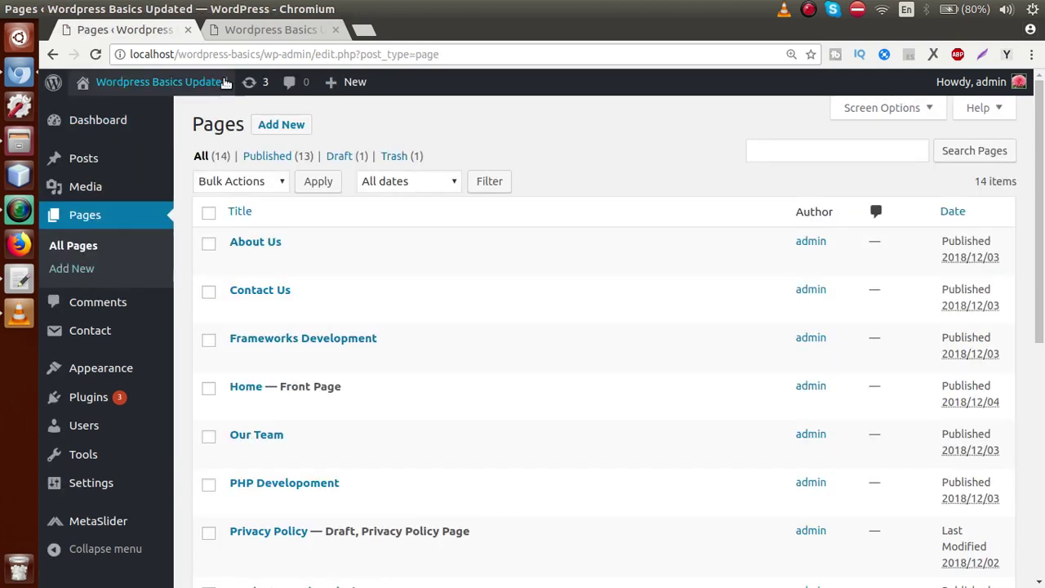
left_click(250, 31)
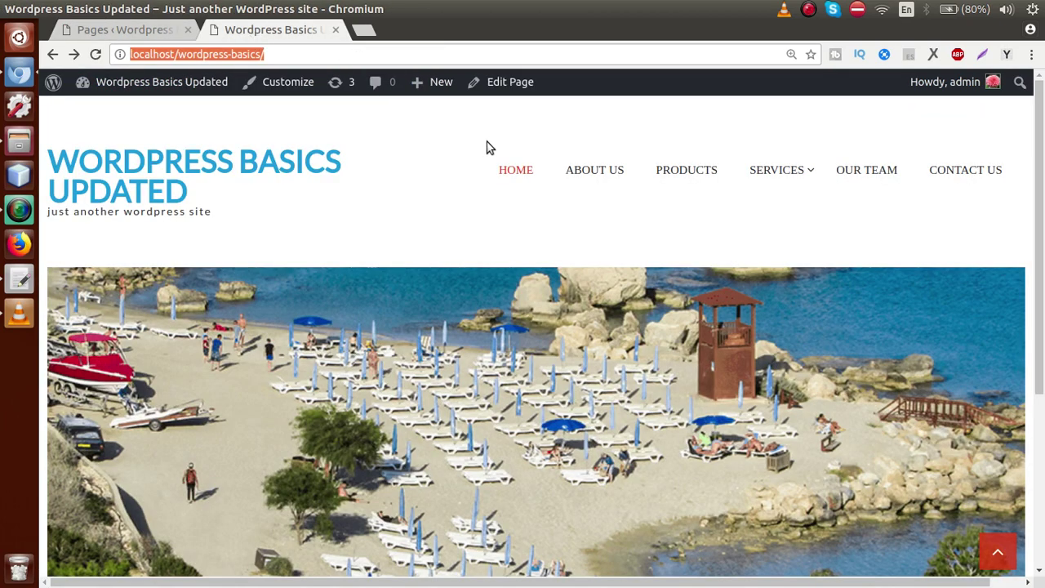
left_click(594, 170)
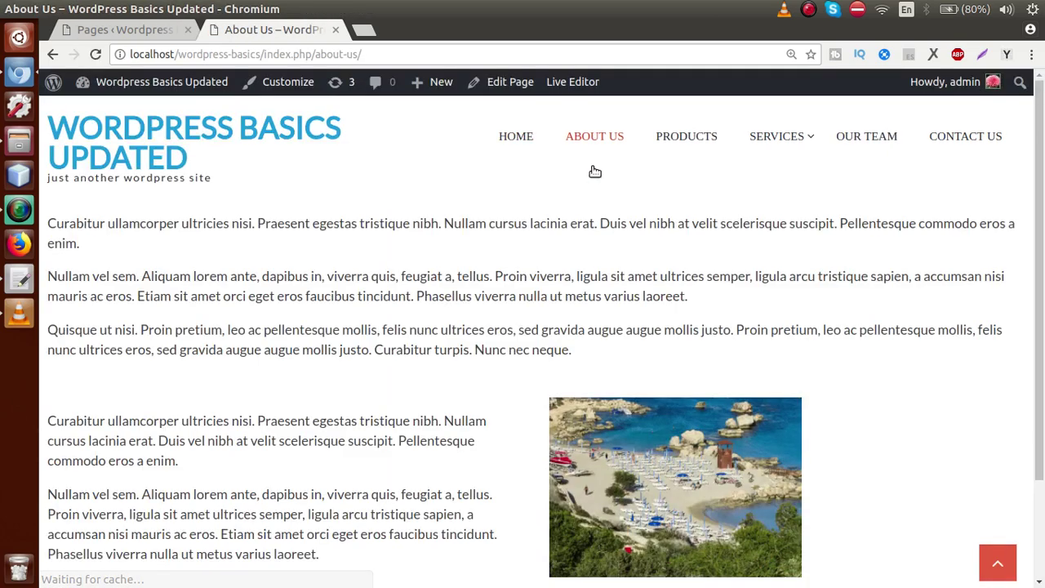
scroll(1042, 265, "down", 3)
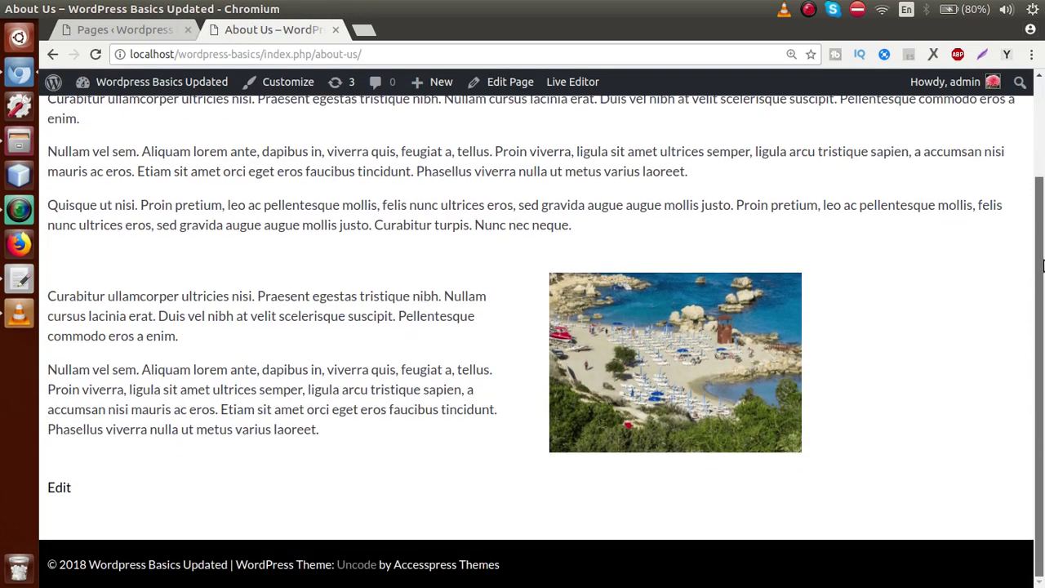
scroll(1042, 268, "up", 3)
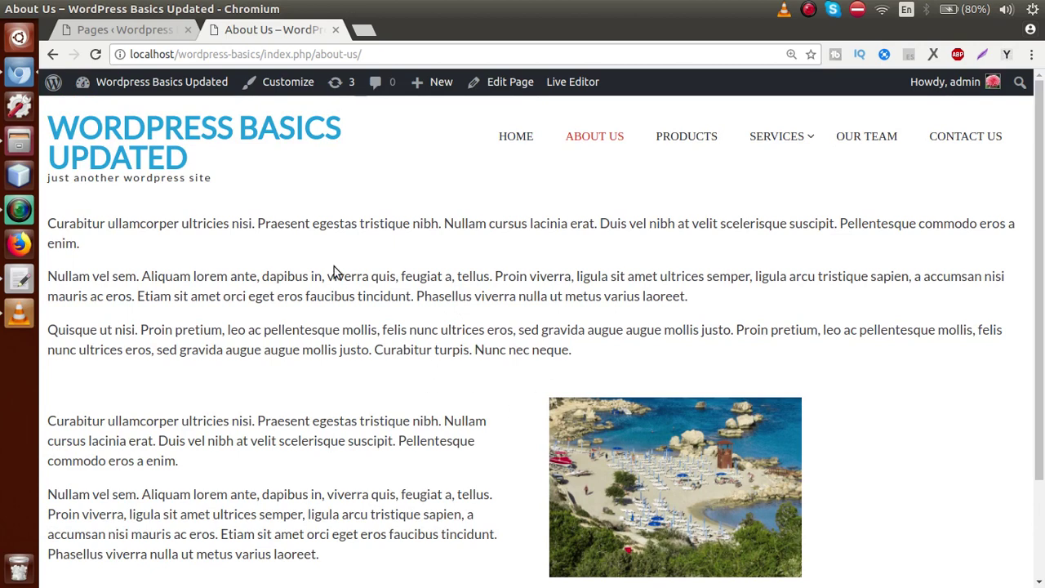
Open the About Us page for editing from the list of pages.
left_click(154, 34)
mouse_move(256, 240)
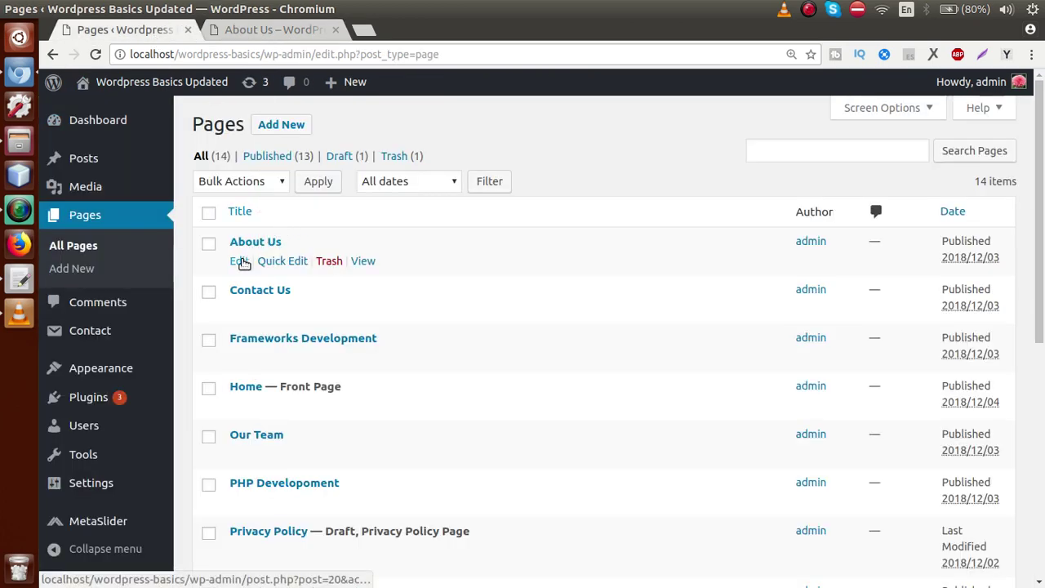
left_click(238, 261)
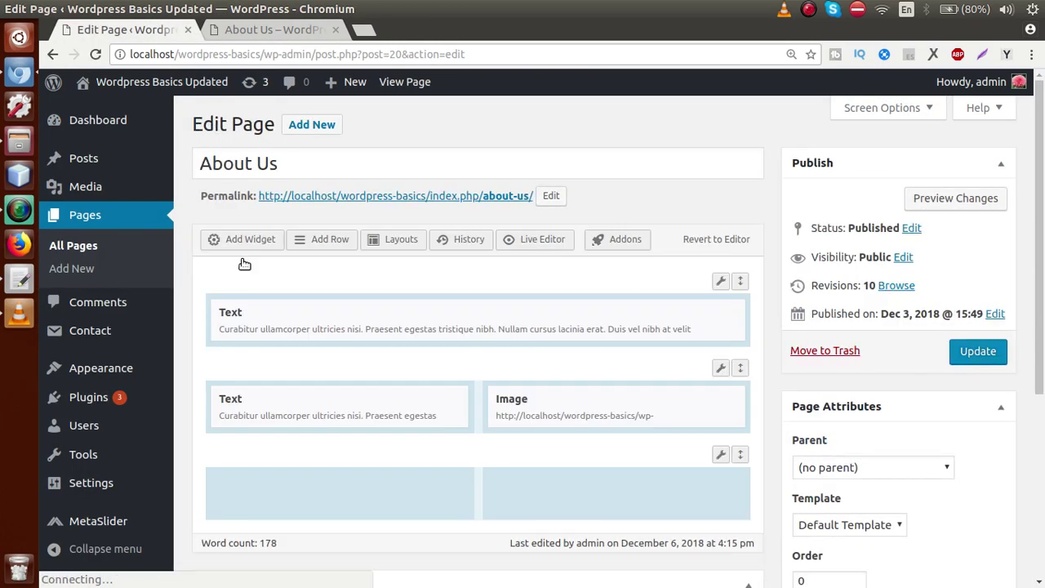
Add a SiteOrigin Image widget from the Widgets Bundle group to the first empty cell of the About Us layout's third row.
left_click_drag(1036, 159, 1042, 209)
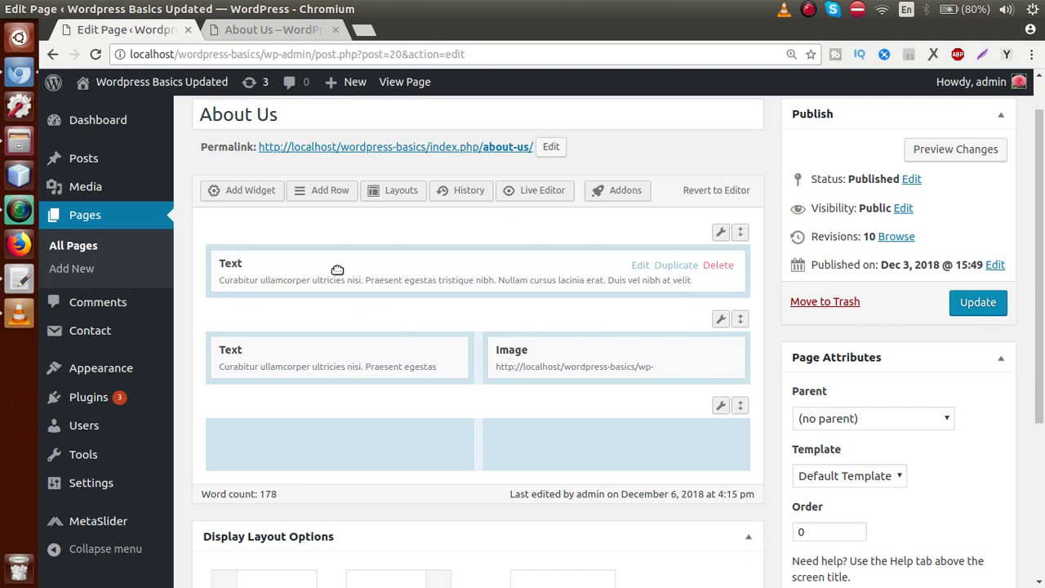
left_click(303, 440)
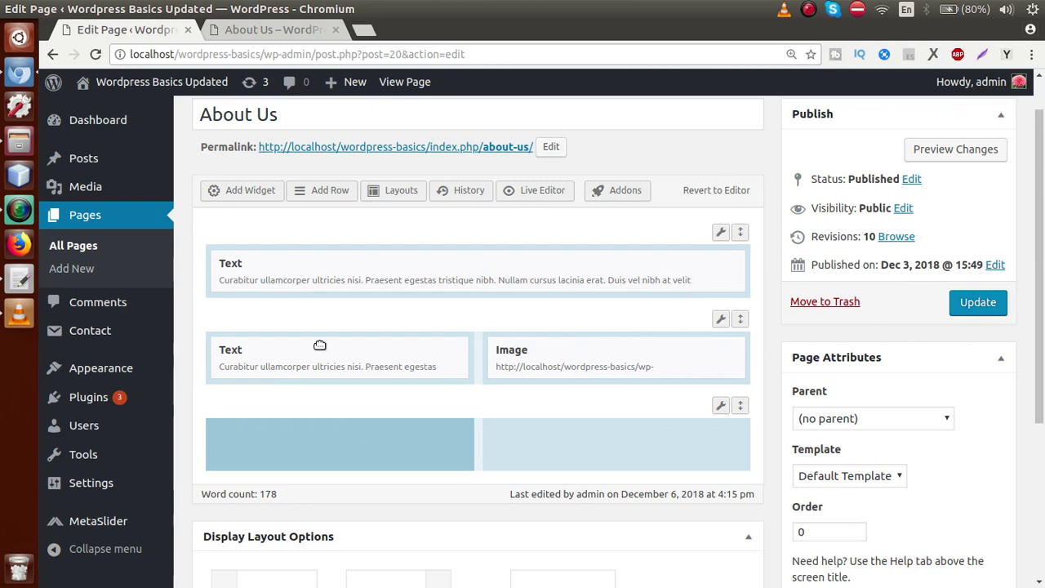
left_click(253, 193)
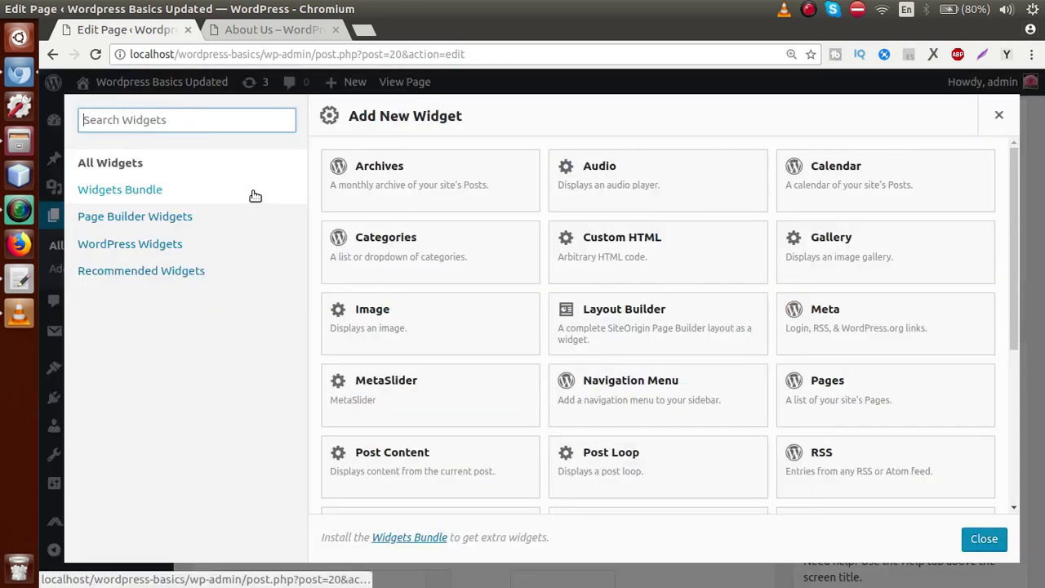
left_click(129, 193)
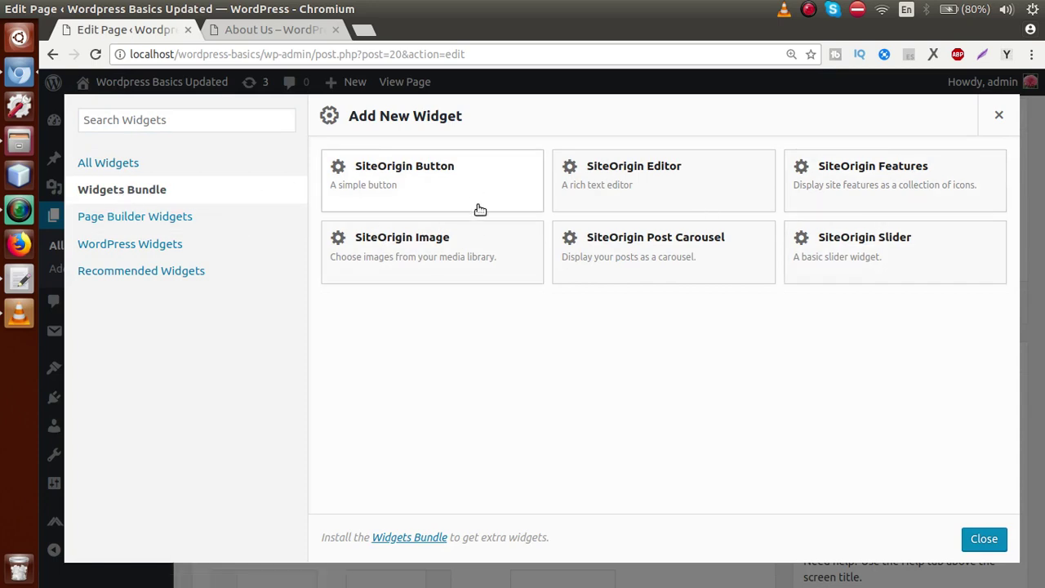
left_click(421, 248)
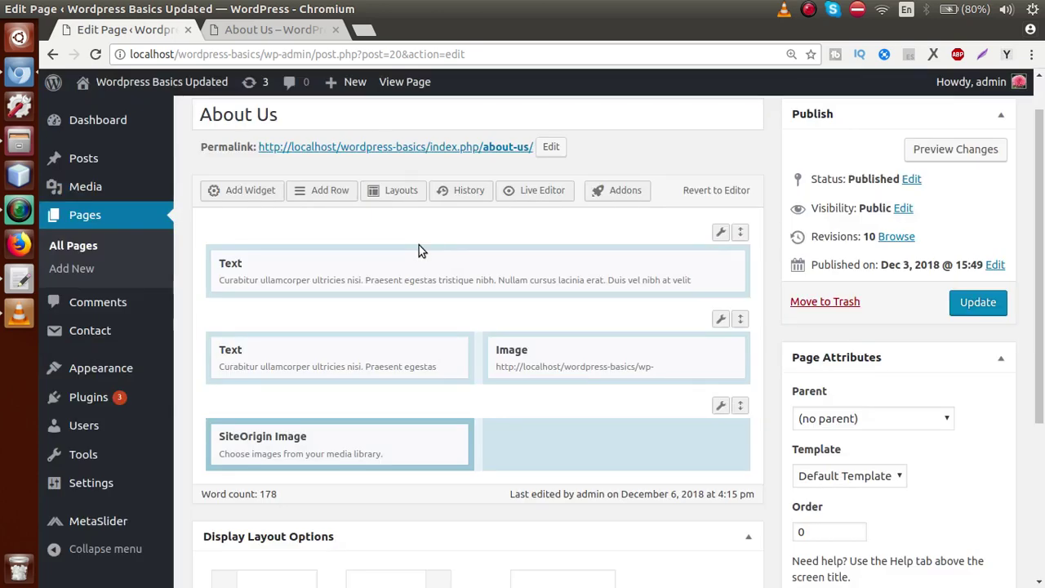
Check the settings of the SiteOrigin Image widget in the third row and close them.
scroll(610, 306, "down", 2)
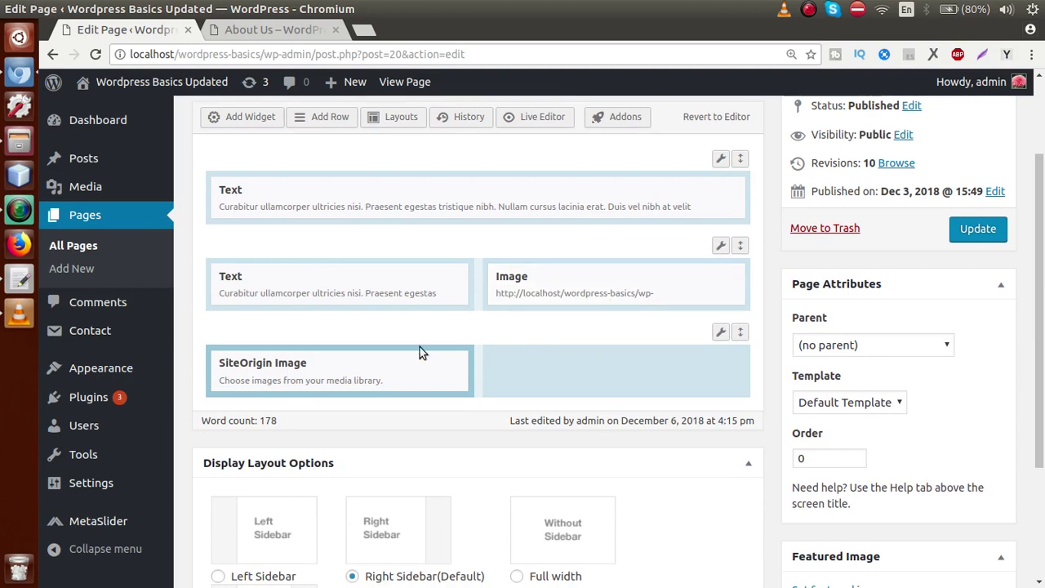
left_click(362, 365)
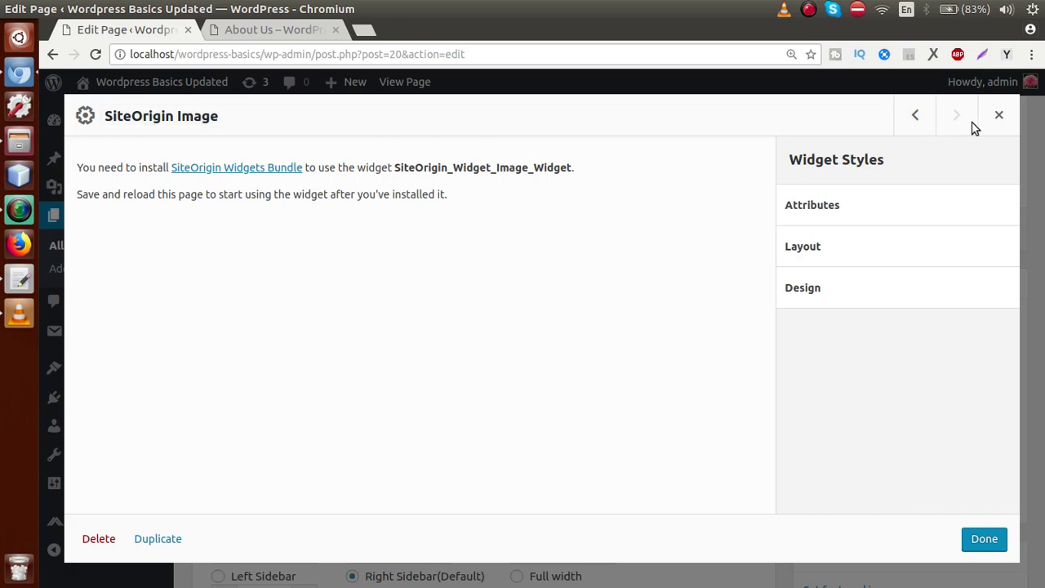
left_click(999, 115)
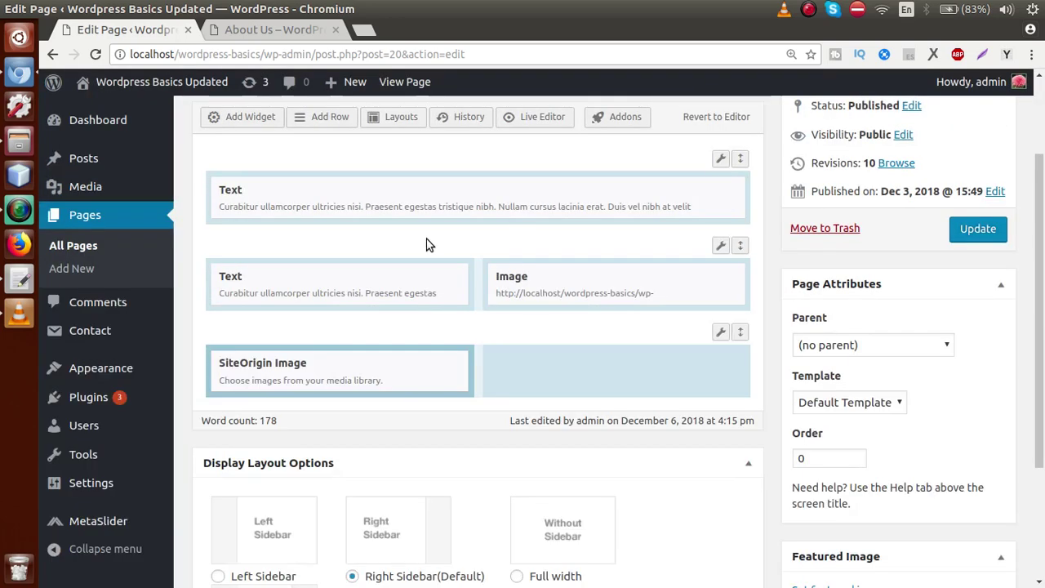
Search the plugins available to add for "Widgets Bundle".
left_click(93, 393)
left_click(659, 137)
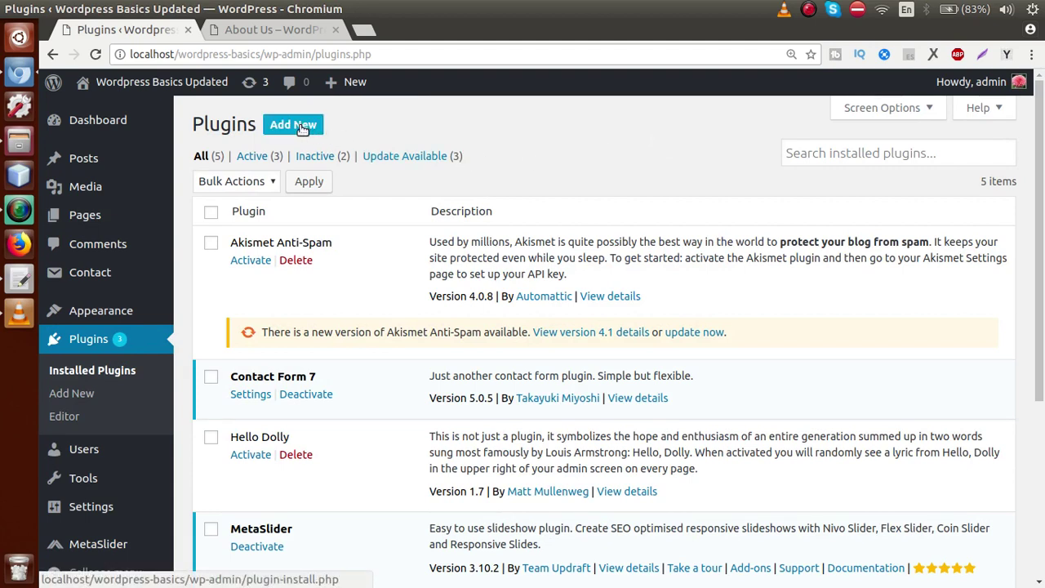
left_click(301, 131)
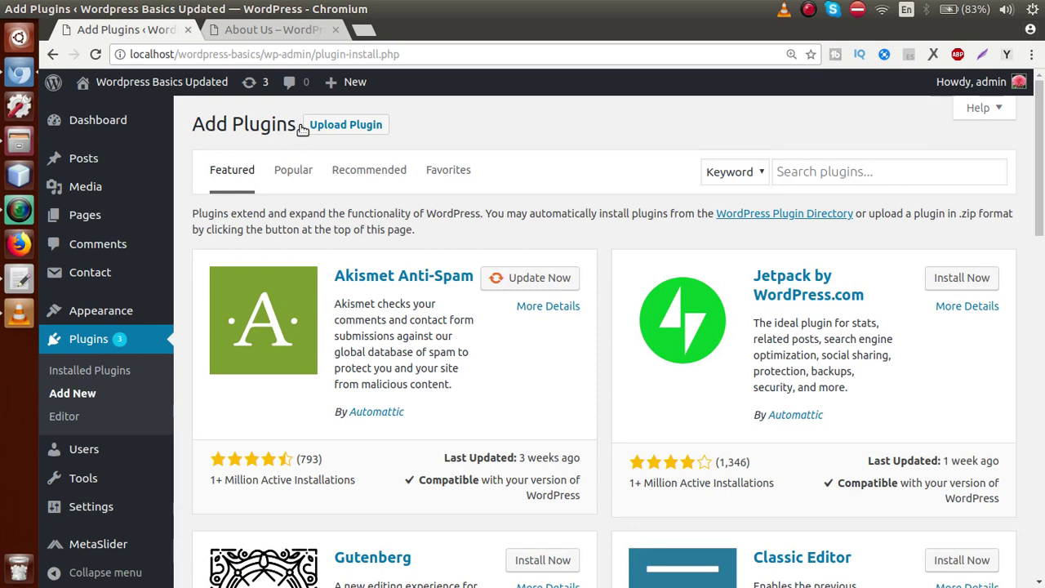
left_click(788, 170)
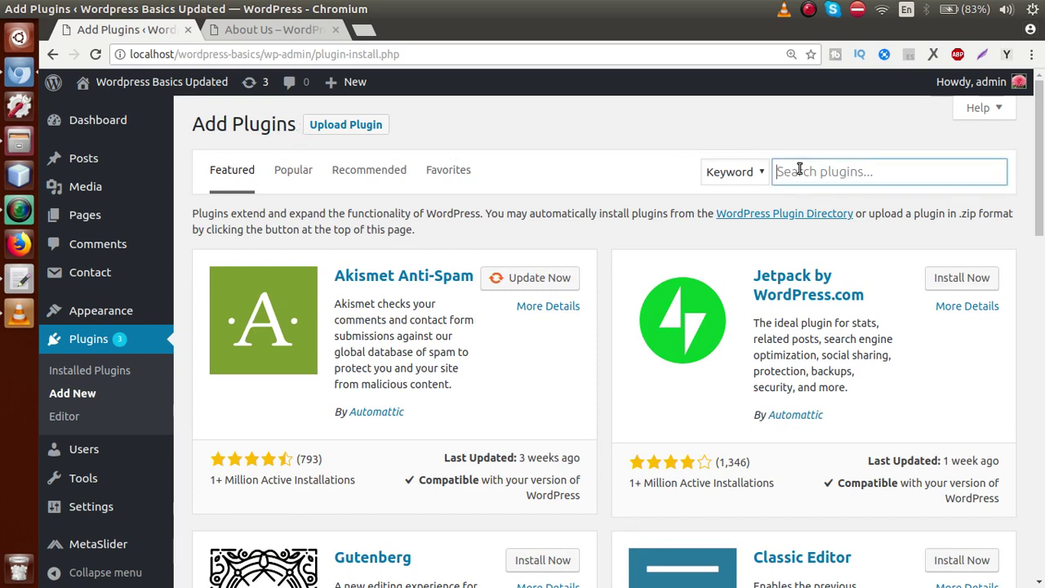
type("Widgets")
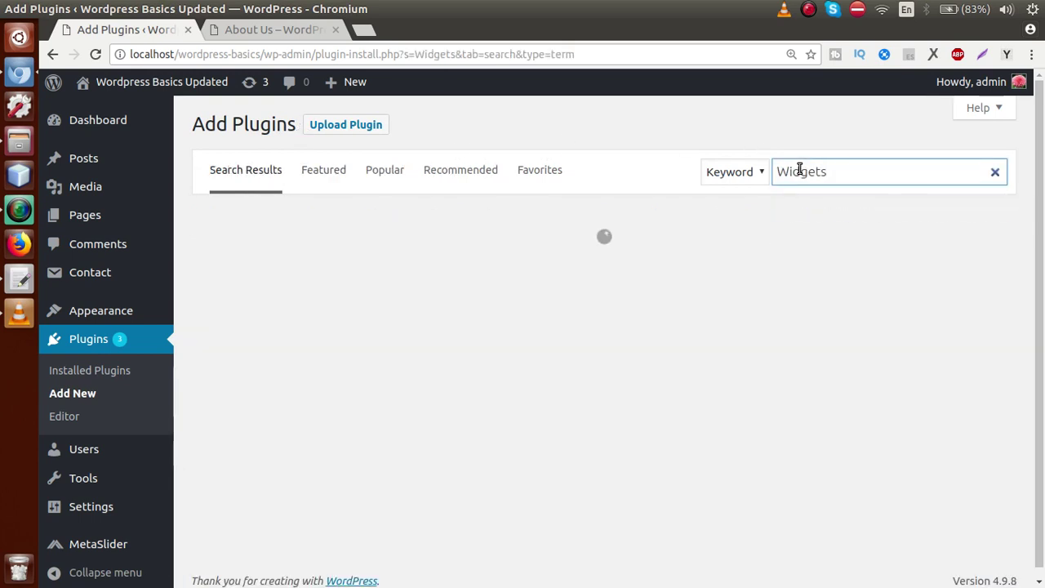
type(" Bundle")
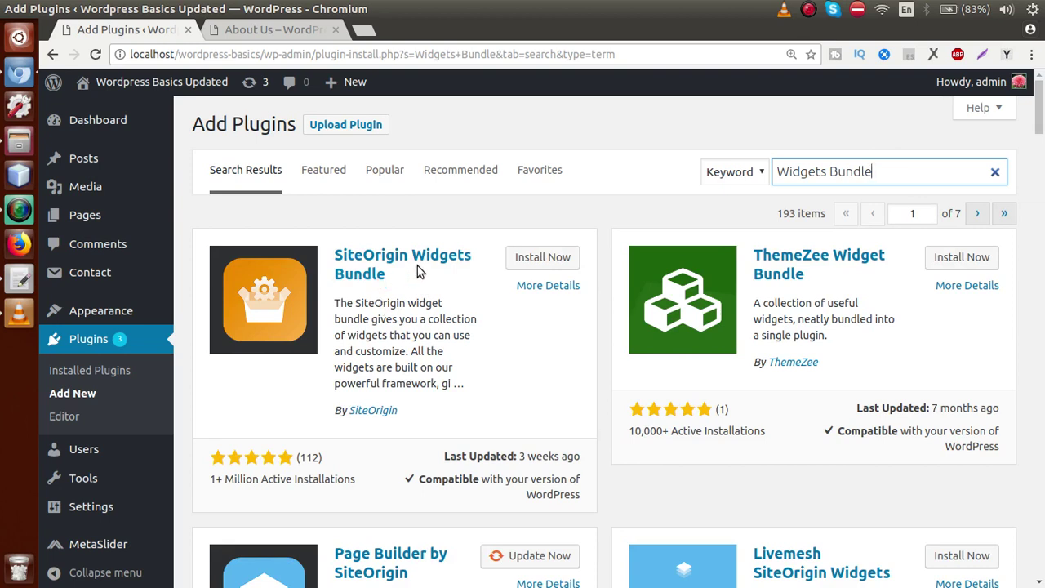
Install and activate the SiteOrigin Widgets Bundle plugin.
left_click(549, 257)
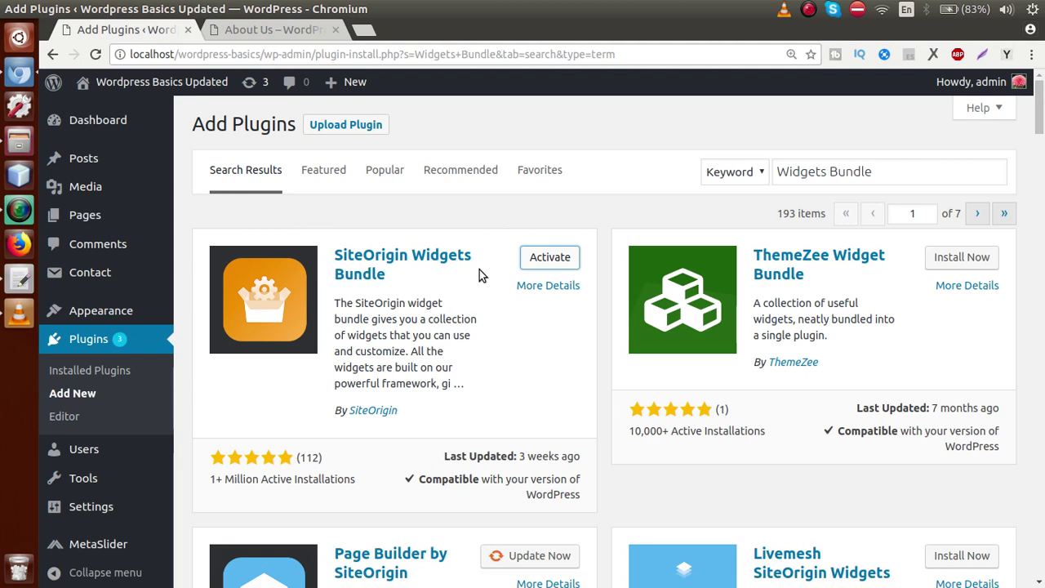
left_click(556, 261)
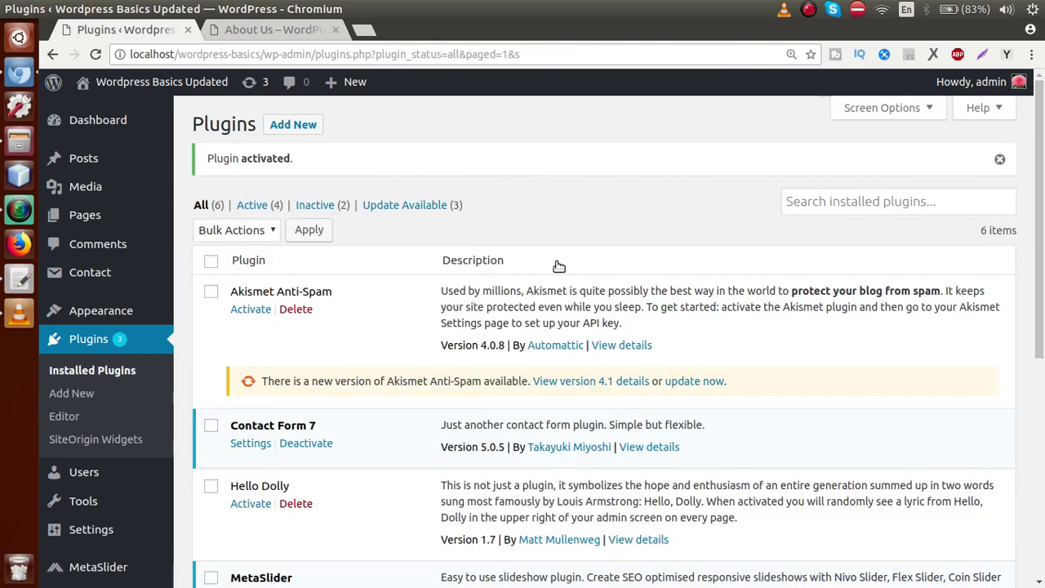
left_click_drag(305, 161, 205, 159)
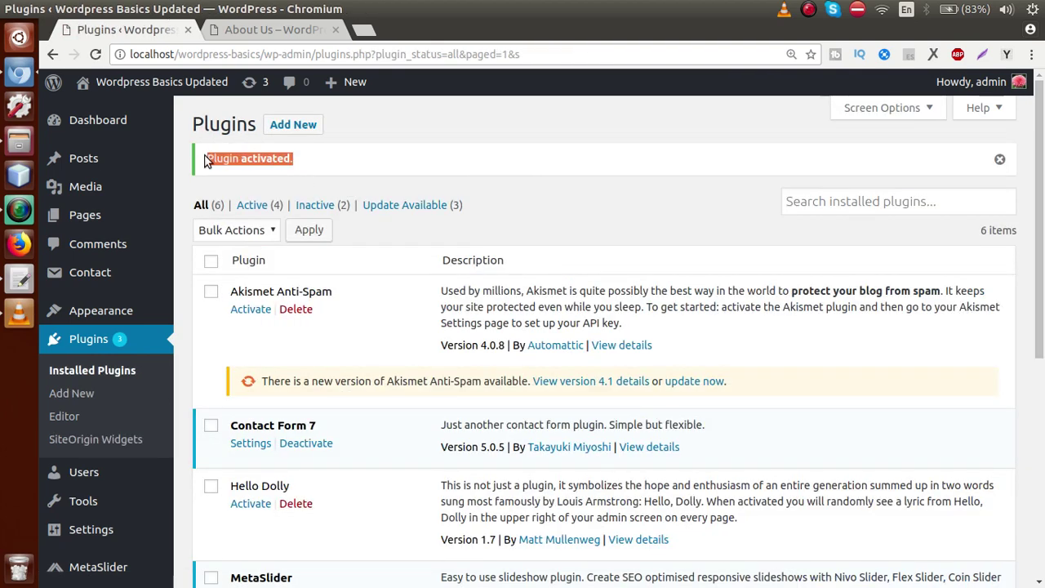
left_click(362, 163)
Return to the list of pages and reopen the About Us page in the editor.
left_click(92, 220)
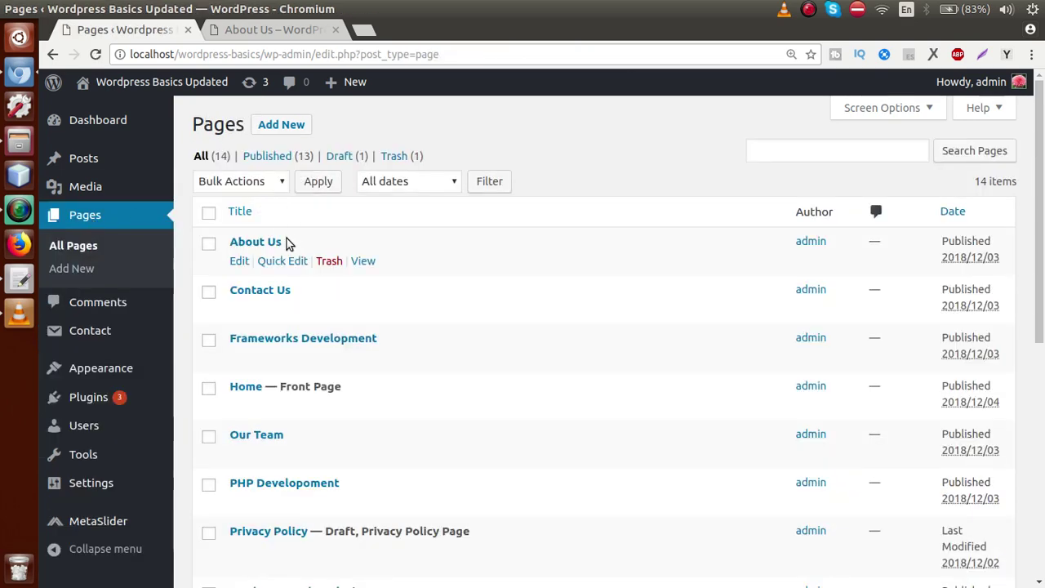
left_click(240, 261)
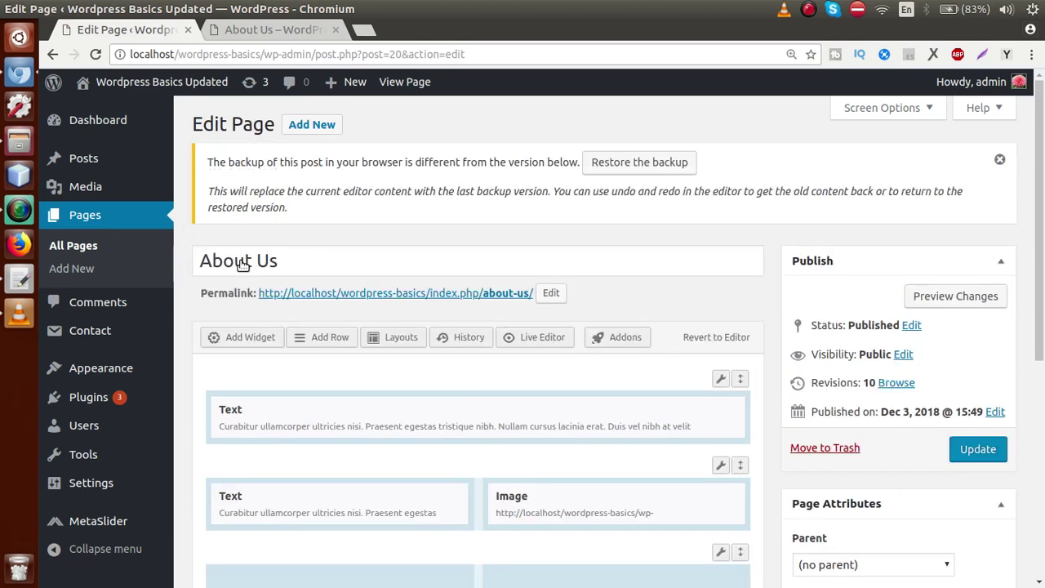
left_click_drag(1040, 161, 1038, 258)
scroll(1038, 258, "up", 1)
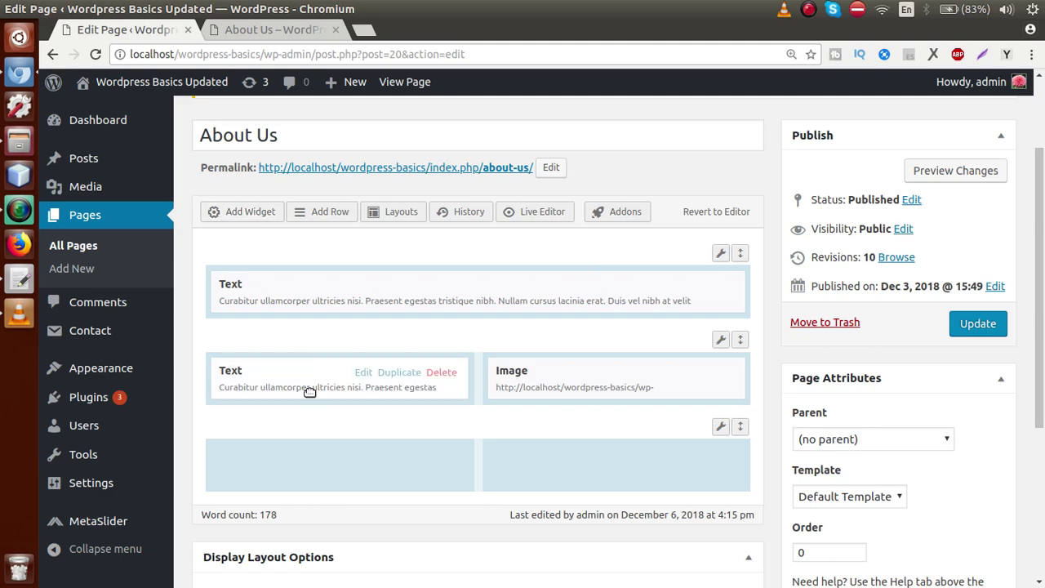
Add the Widgets Bundle's SiteOrigin Image widget to the first empty cell of the third layout row.
left_click(312, 461)
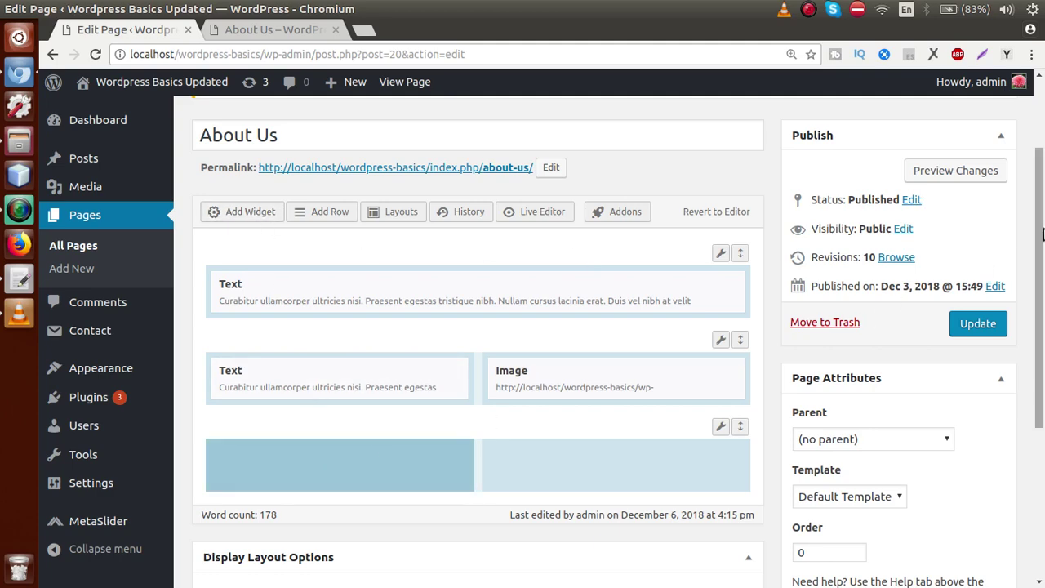
scroll(1040, 319, "down", 1)
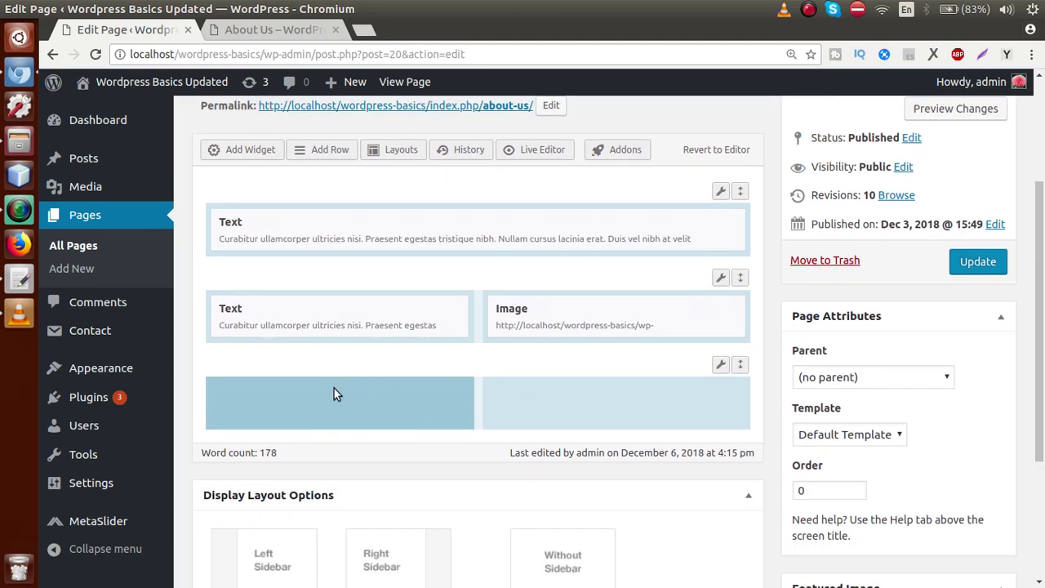
left_click(250, 153)
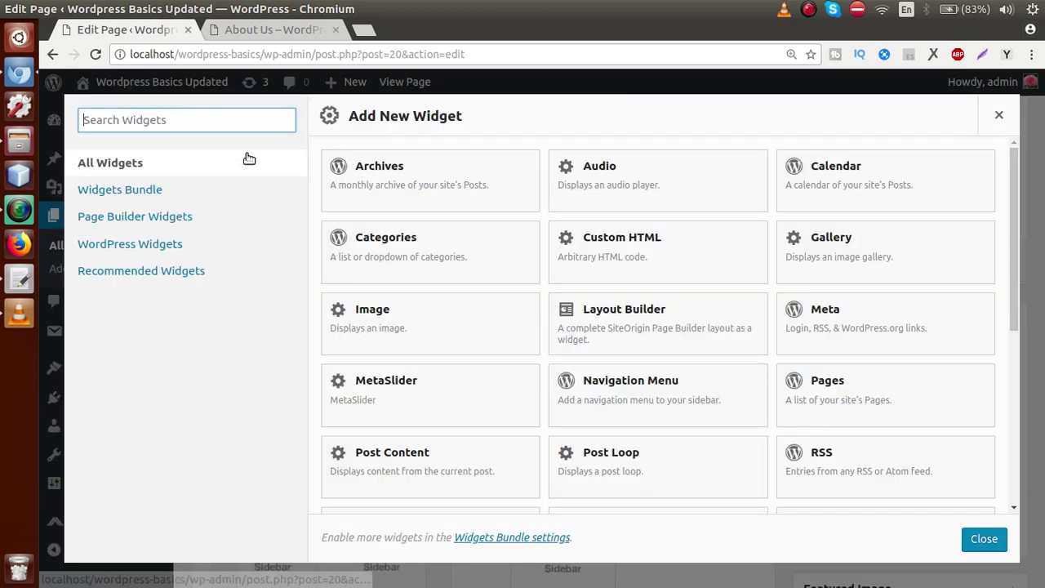
left_click(147, 191)
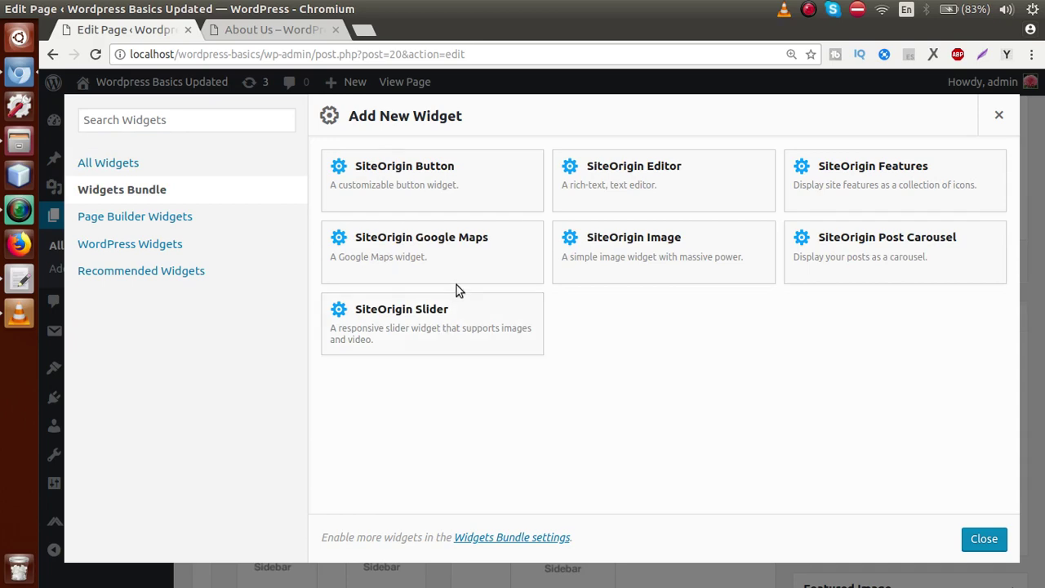
left_click(649, 247)
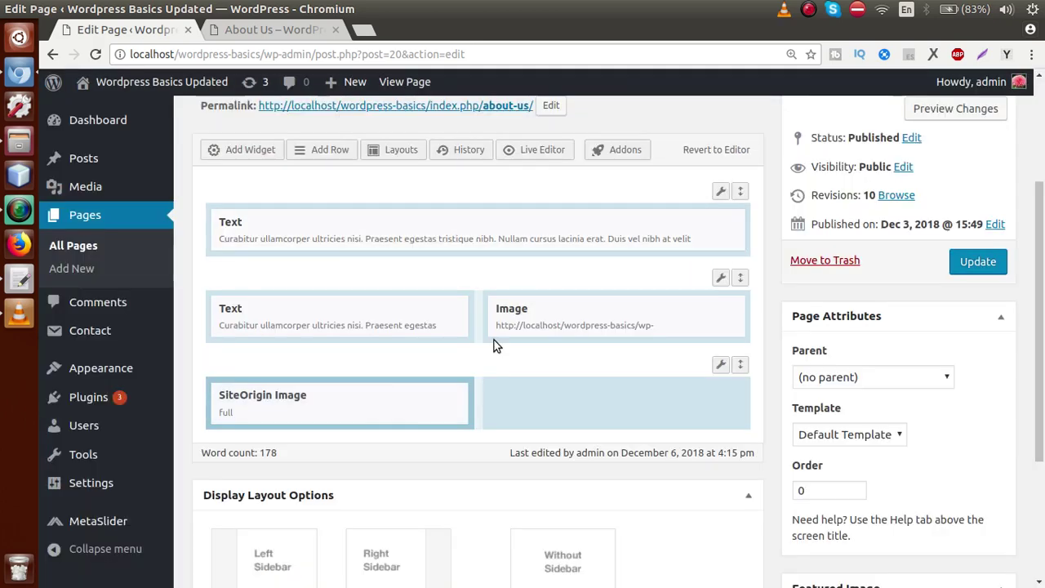
Set Custom-WordpresTheme-Development.png from the media library as the image file of the SiteOrigin Image widget.
left_click(364, 398)
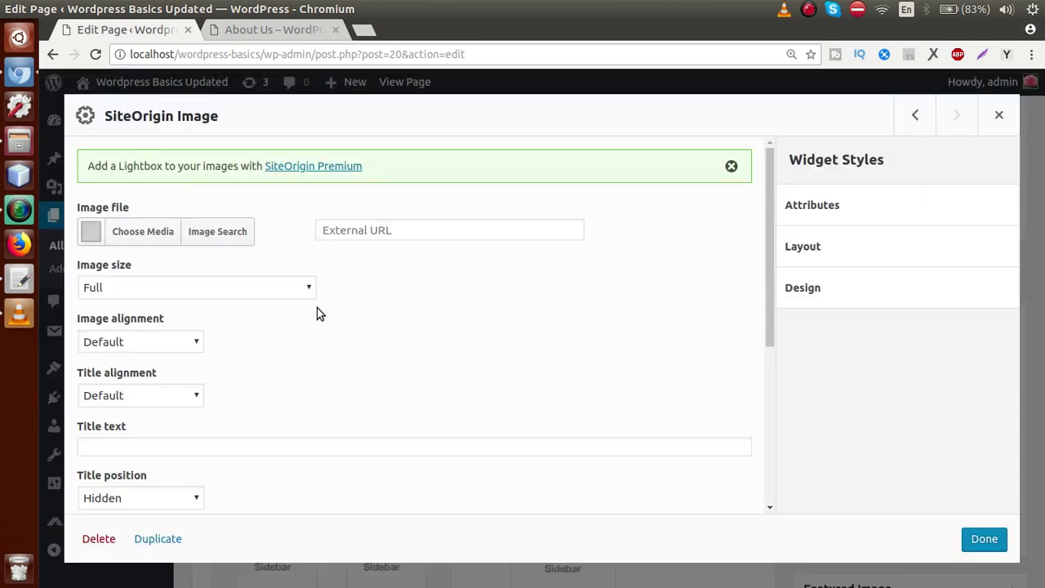
left_click(161, 236)
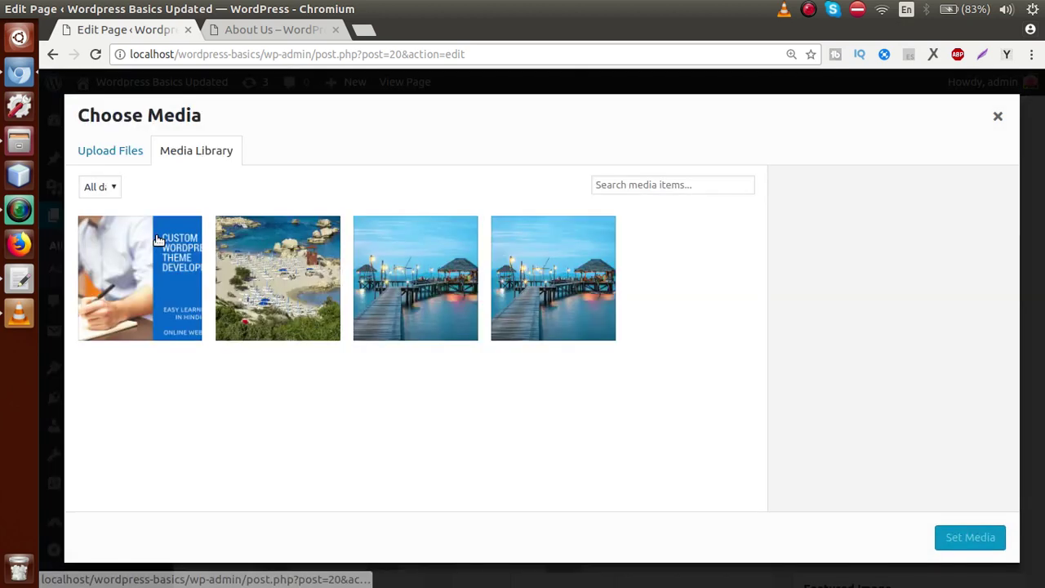
left_click(160, 274)
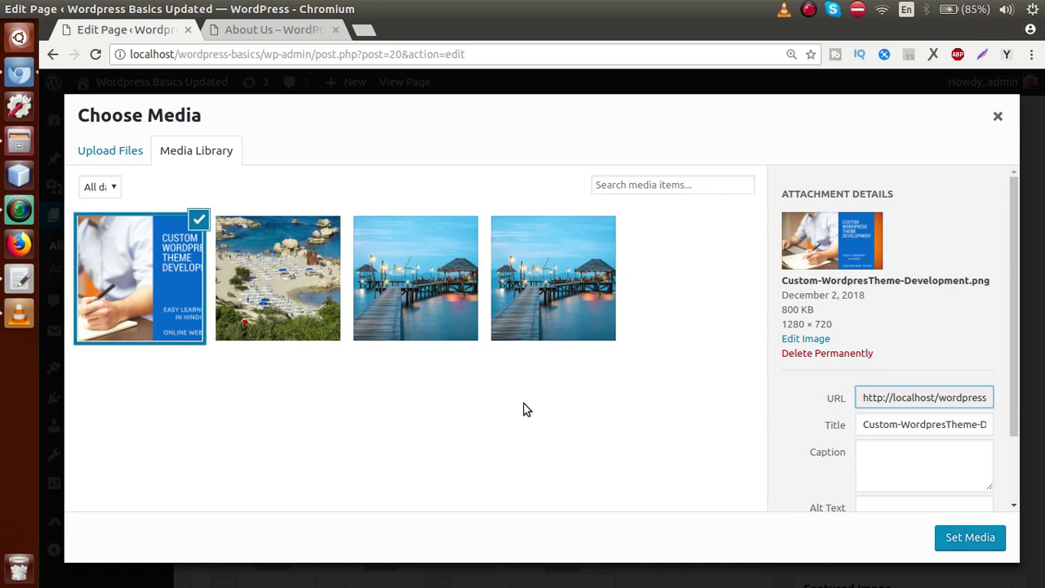
left_click(956, 539)
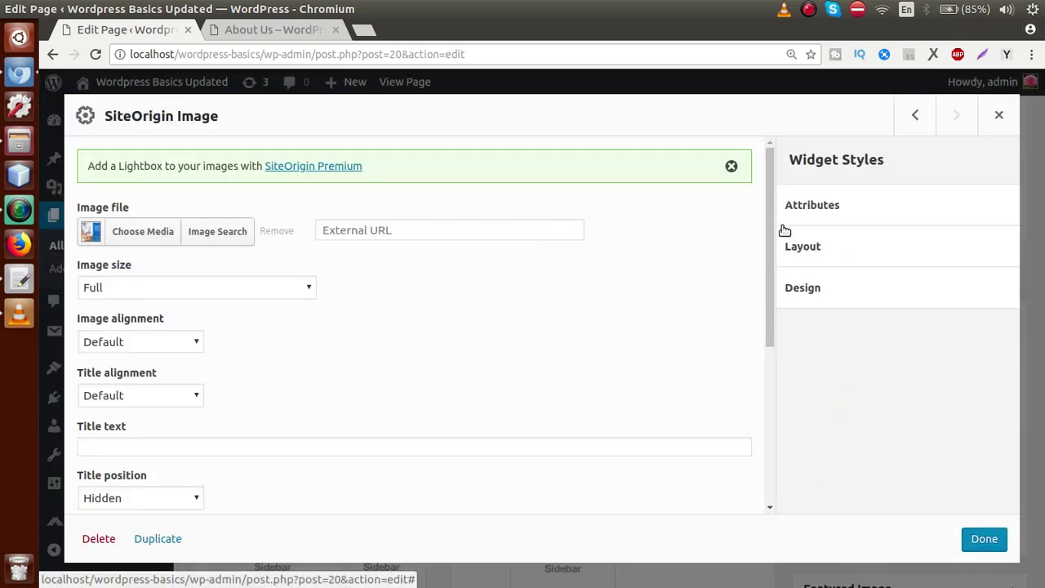
Review the widget's image size options, keep Full, and finish editing the SiteOrigin Image widget.
left_click_drag(767, 230, 764, 266)
left_click(196, 210)
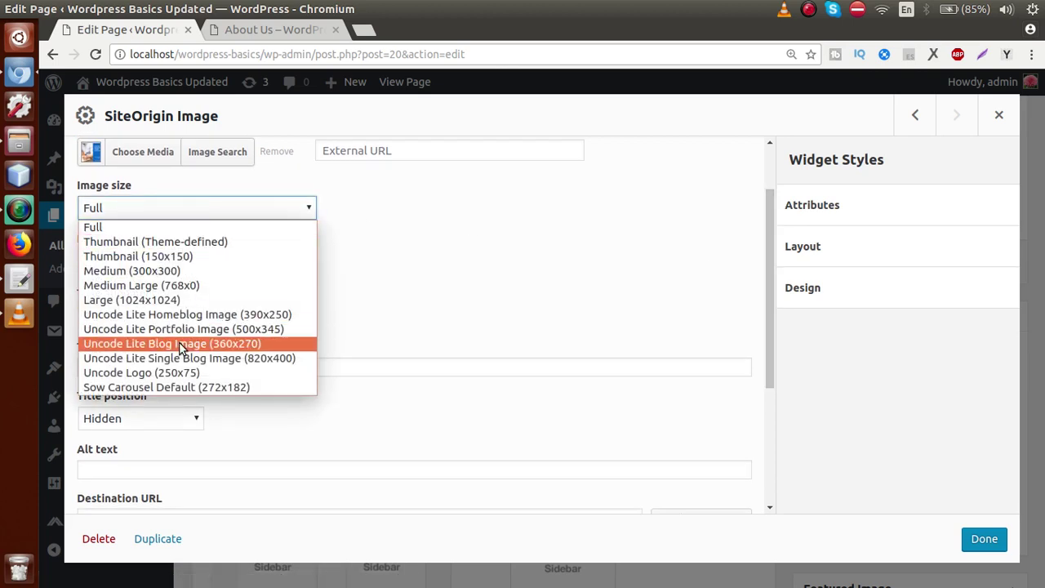
left_click(435, 223)
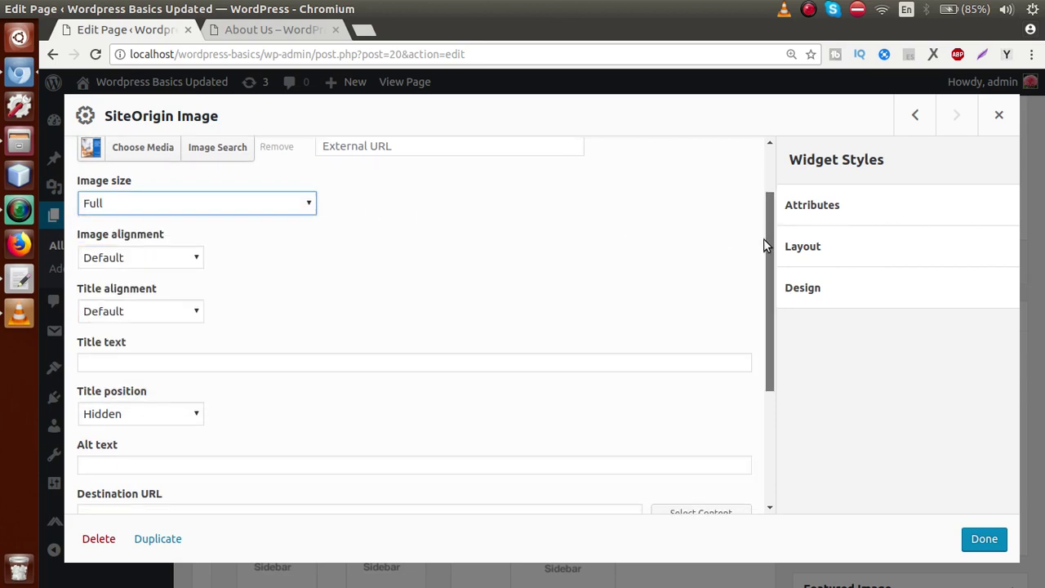
left_click_drag(763, 239, 756, 177)
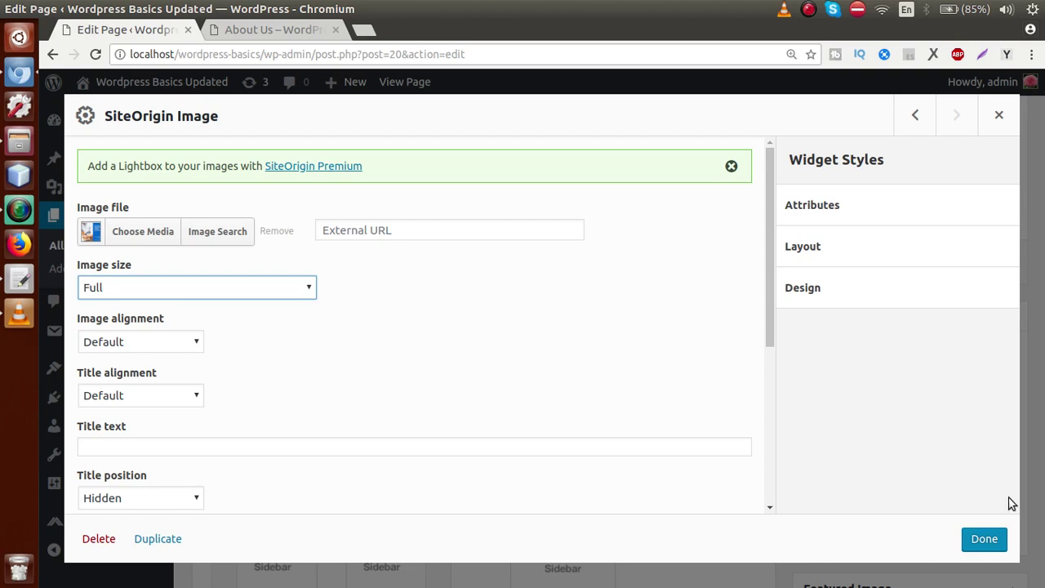
left_click(984, 541)
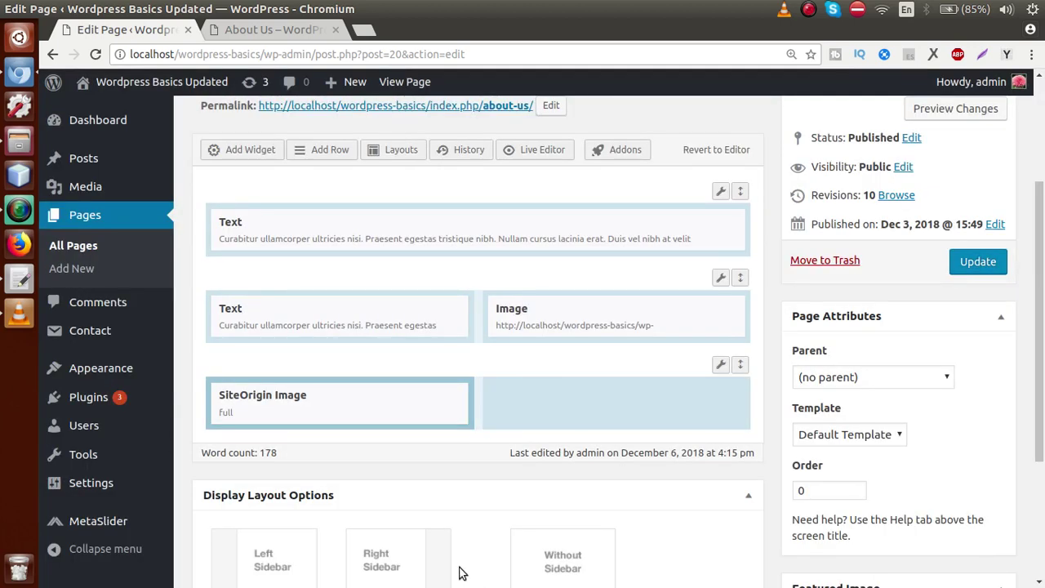
Update the About Us page and reload its live version to check the image.
left_click(979, 263)
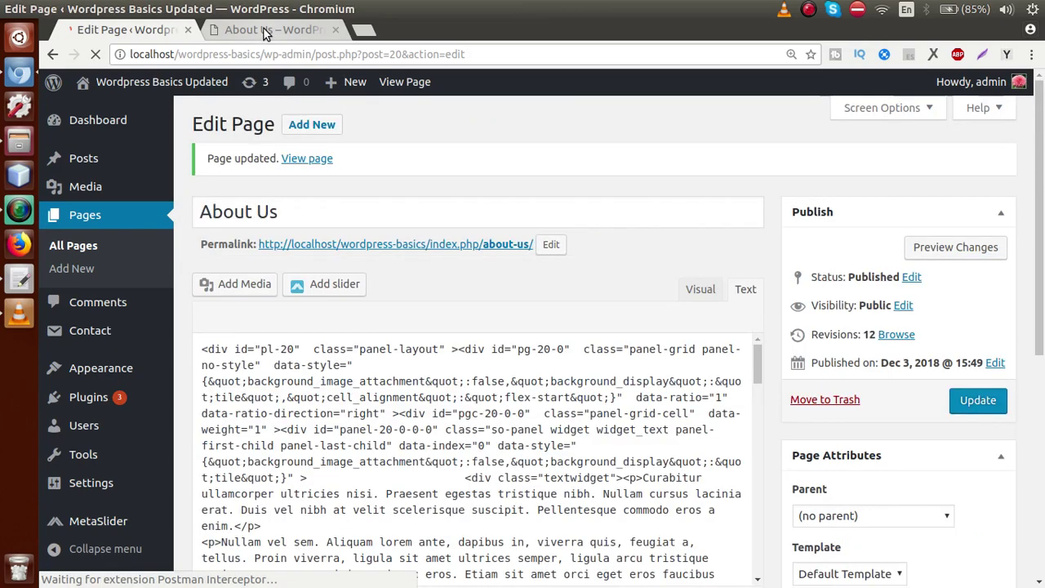
left_click(264, 30)
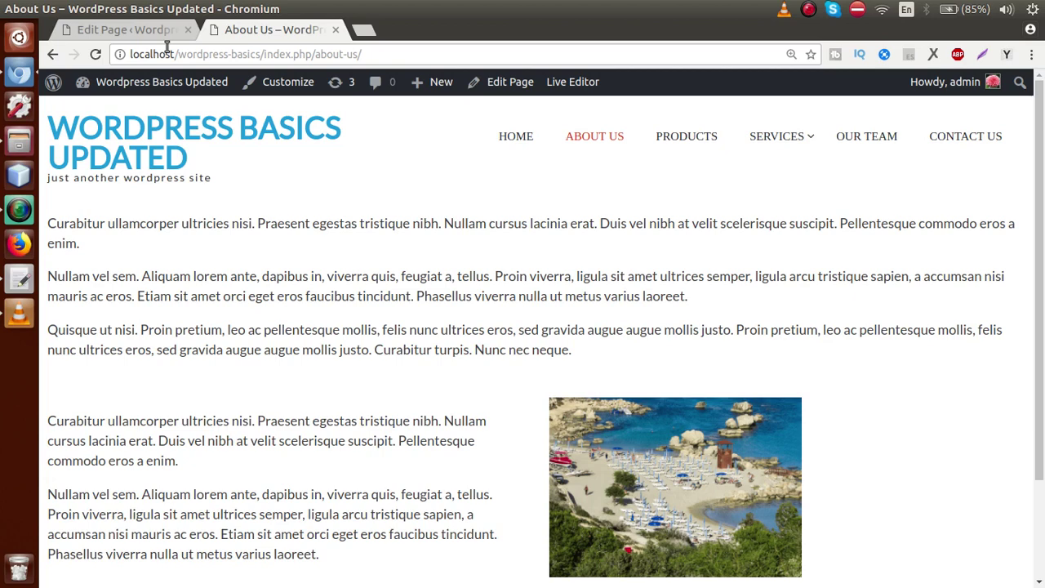
left_click(96, 54)
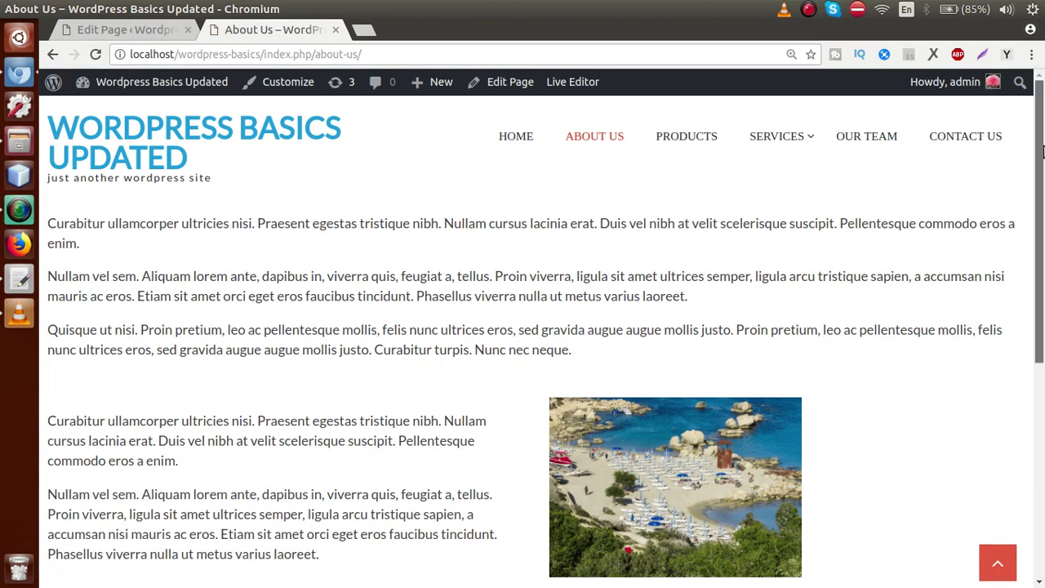
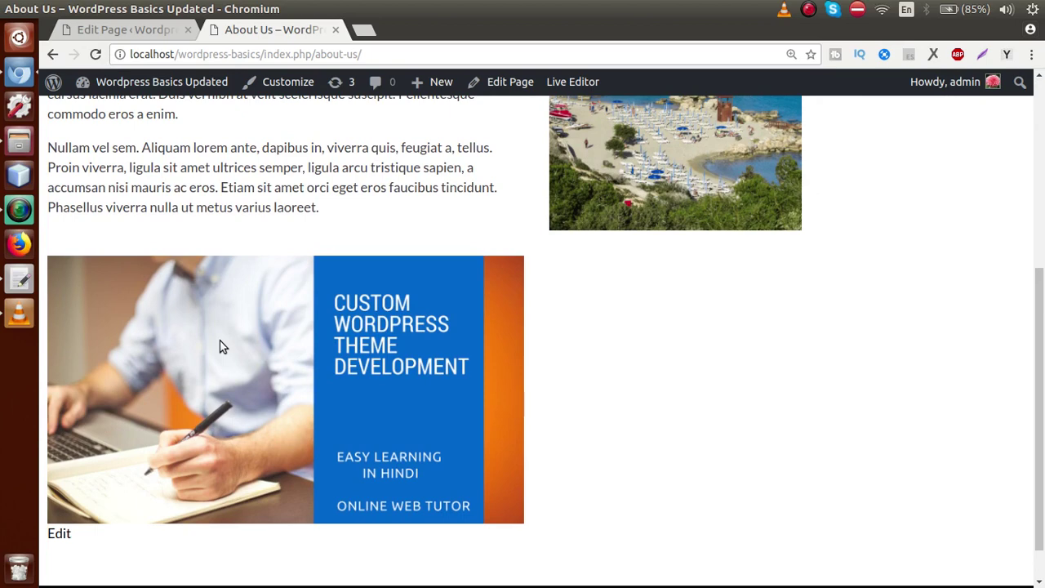
Return to the About Us editor and add the Widgets Bundle's SiteOrigin Post Carousel widget.
left_click(155, 31)
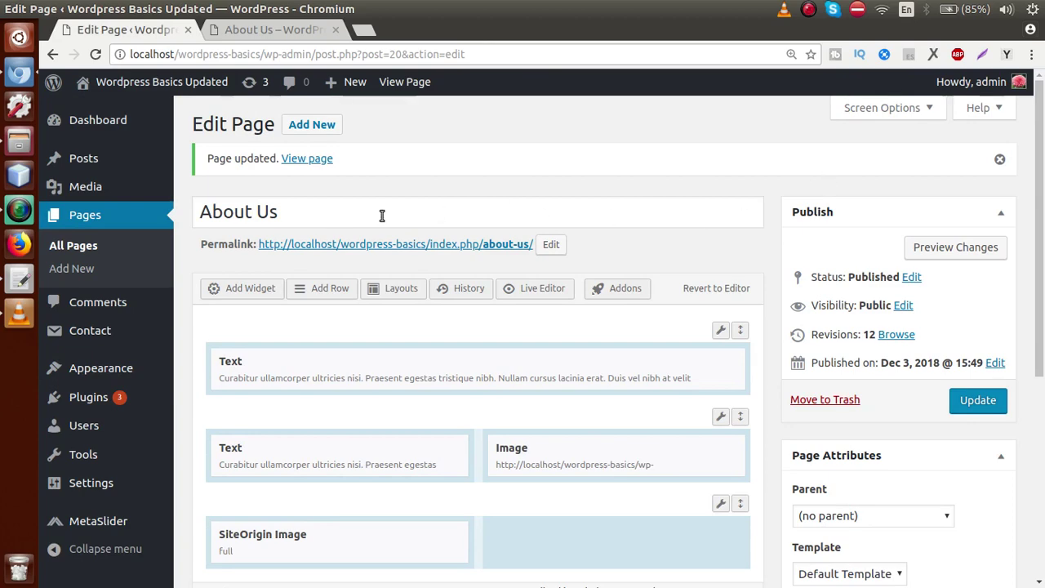
left_click(259, 288)
left_click(123, 190)
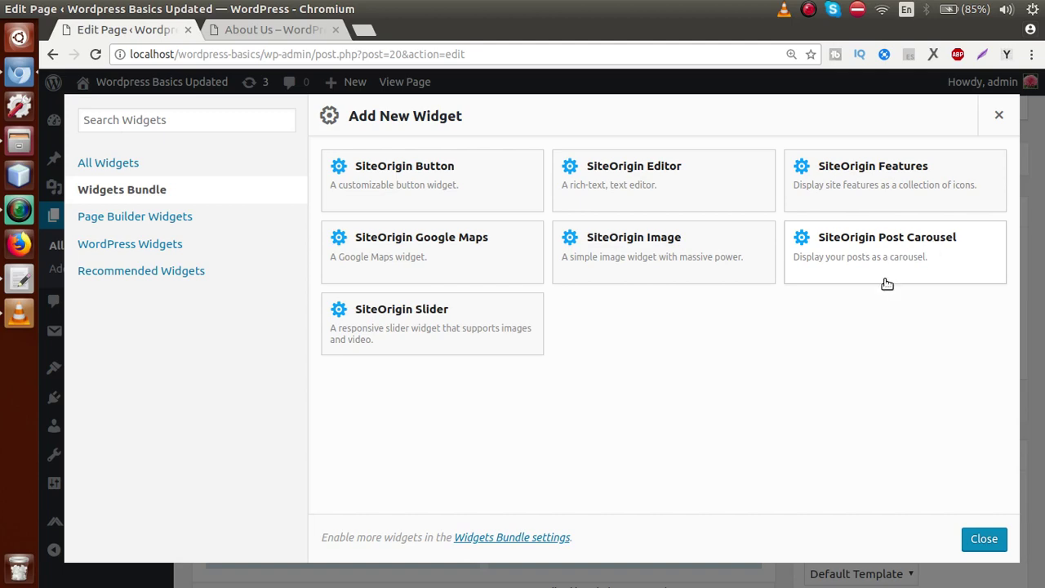
left_click(906, 246)
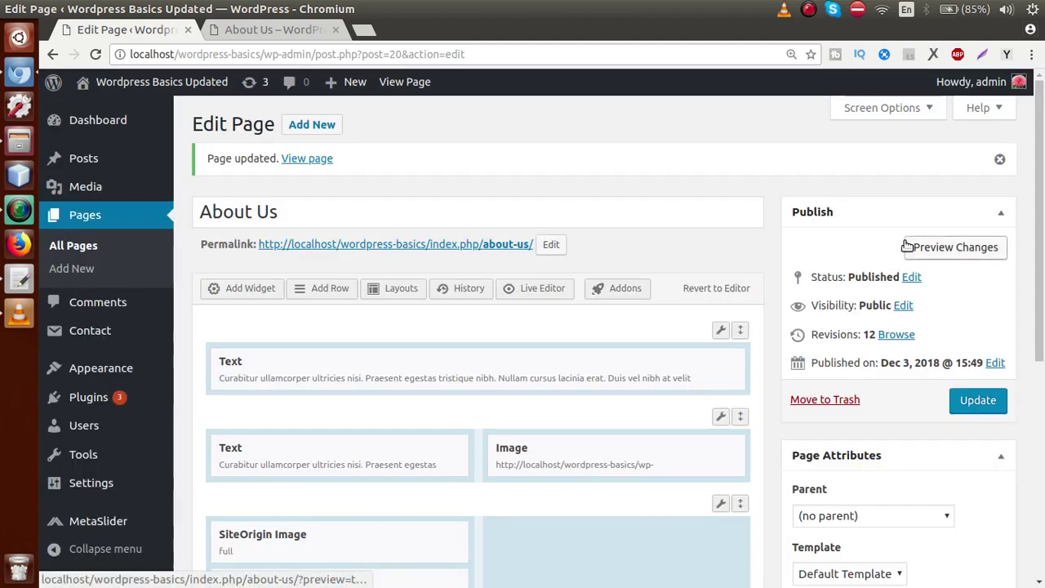
Move the SiteOrigin Post Carousel widget into the empty second cell of the third layout row.
left_click_drag(1038, 219, 1038, 374)
mouse_move(256, 272)
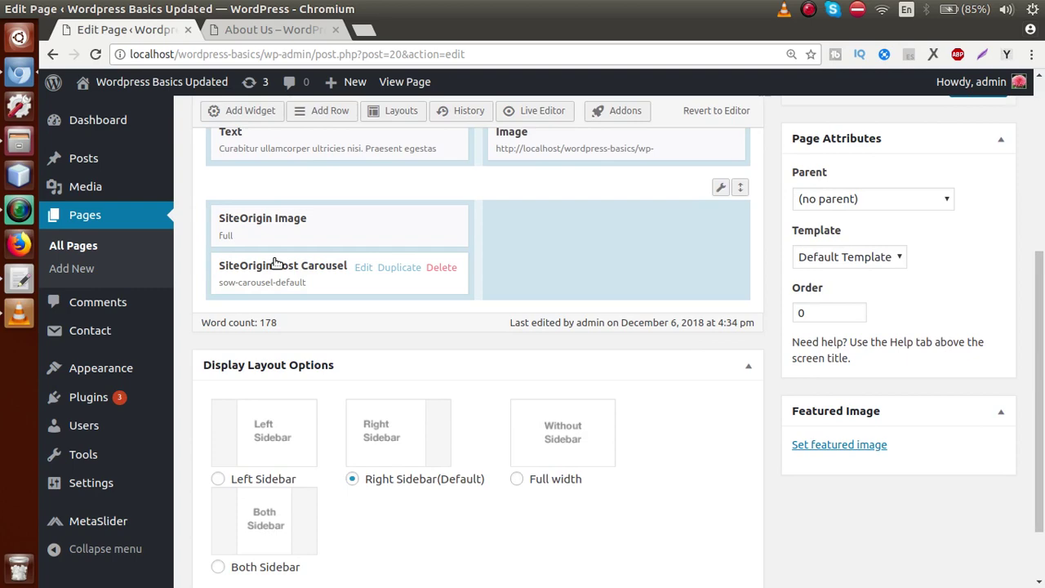
left_click_drag(301, 263, 612, 217)
scroll(968, 256, "up", 3)
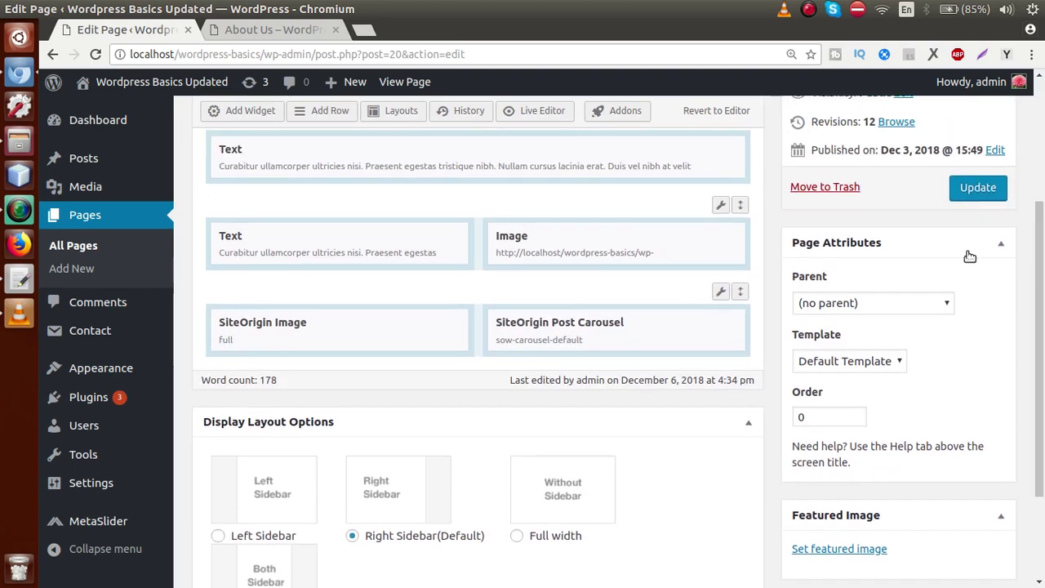
Set the post type in the SiteOrigin Post Carousel's posts query to Pages and finish editing the widget.
left_click(645, 327)
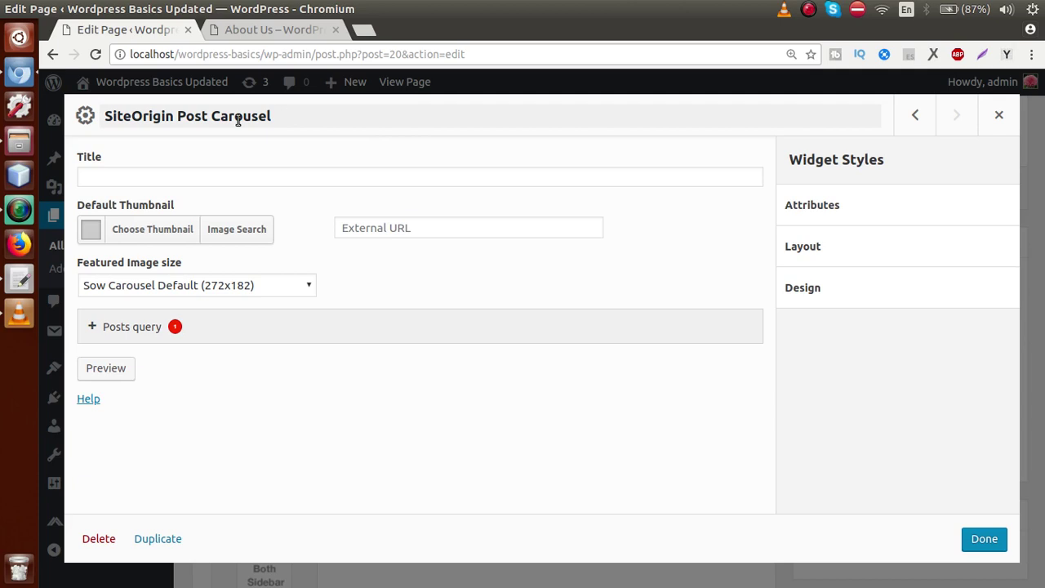
left_click(153, 331)
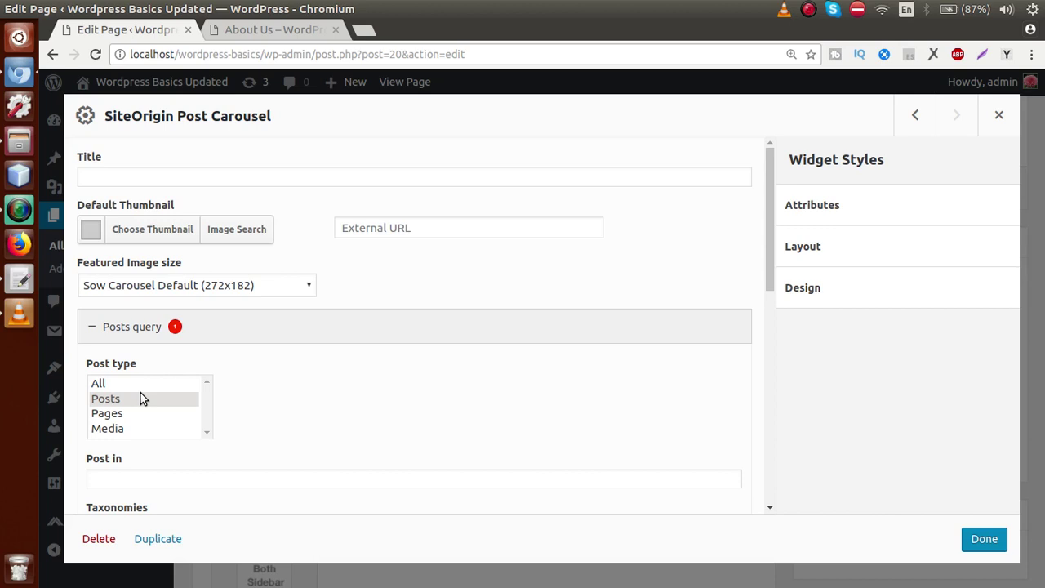
left_click(118, 415)
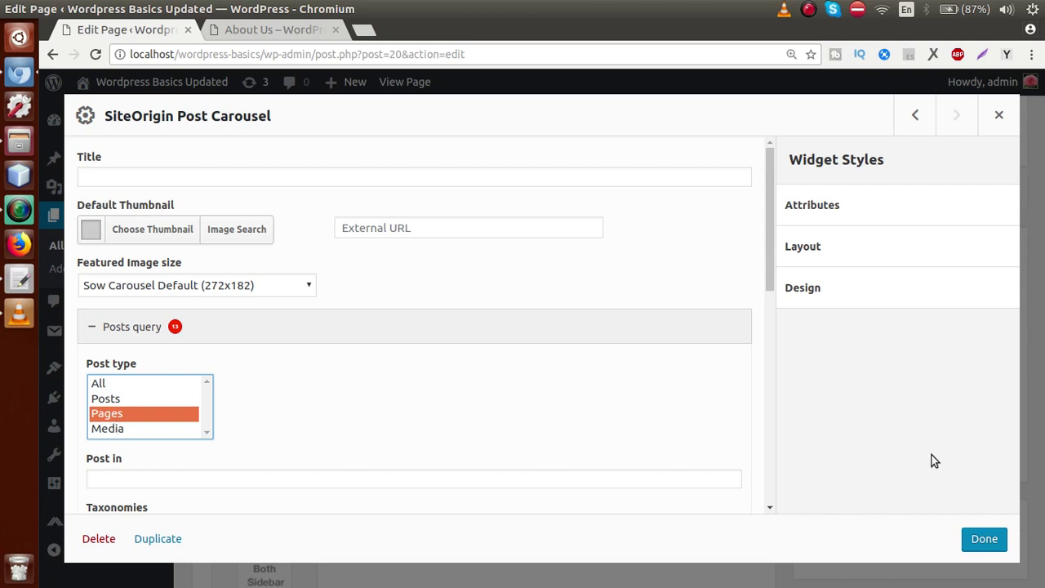
left_click(981, 538)
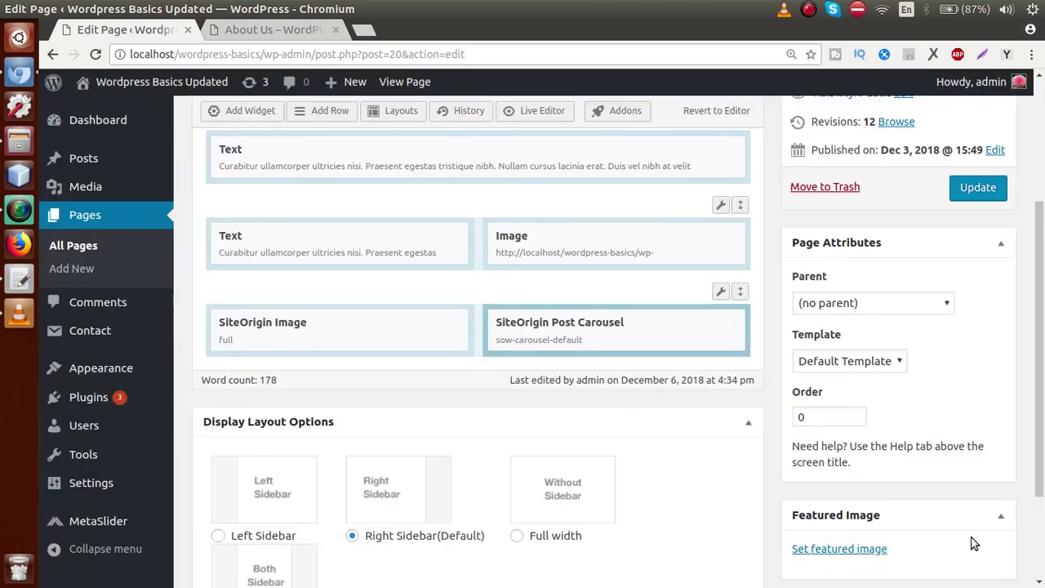
Update the About Us page and reload its live version to check the carousel.
mouse_move(590, 337)
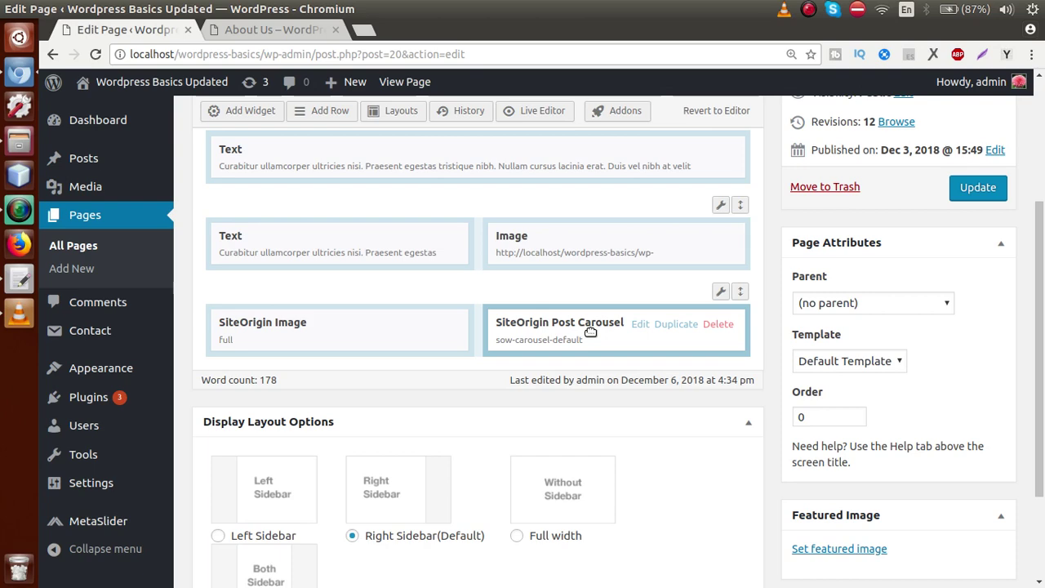
left_click(968, 187)
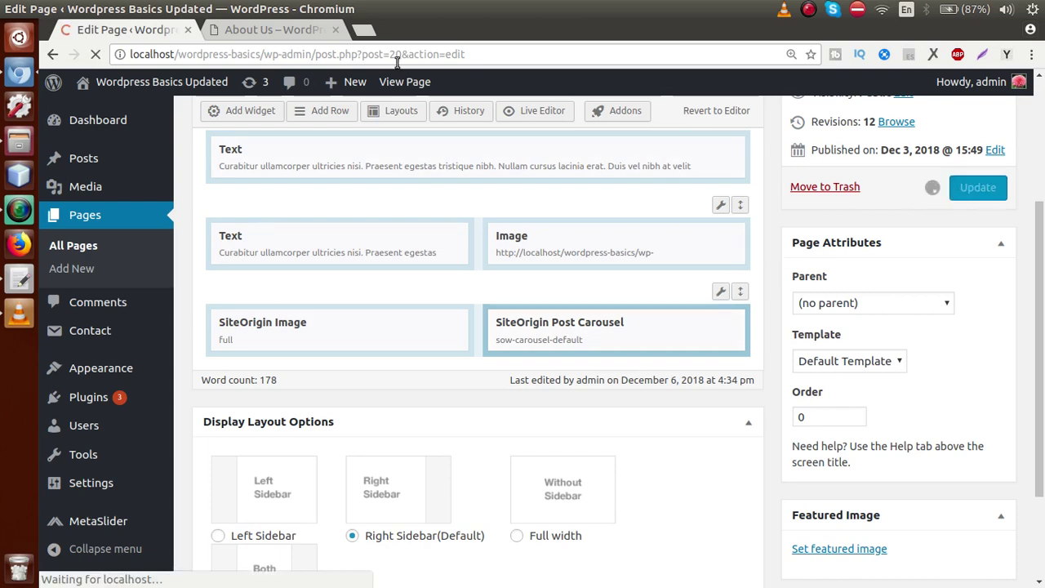
left_click(280, 30)
left_click(96, 55)
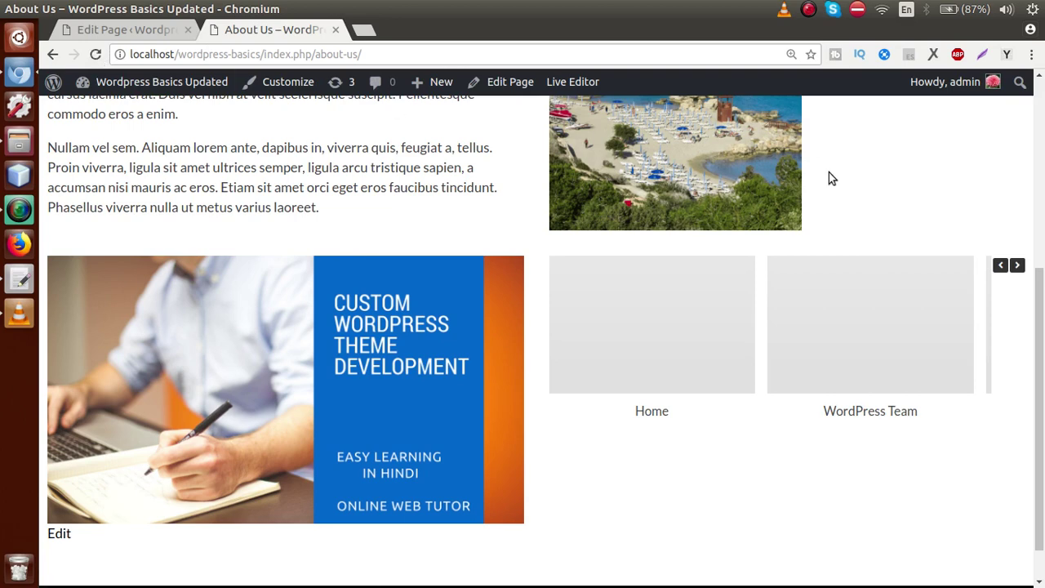
Browse forward and backward through the items of the page carousel on the live About Us page.
scroll(829, 178, "down", 1)
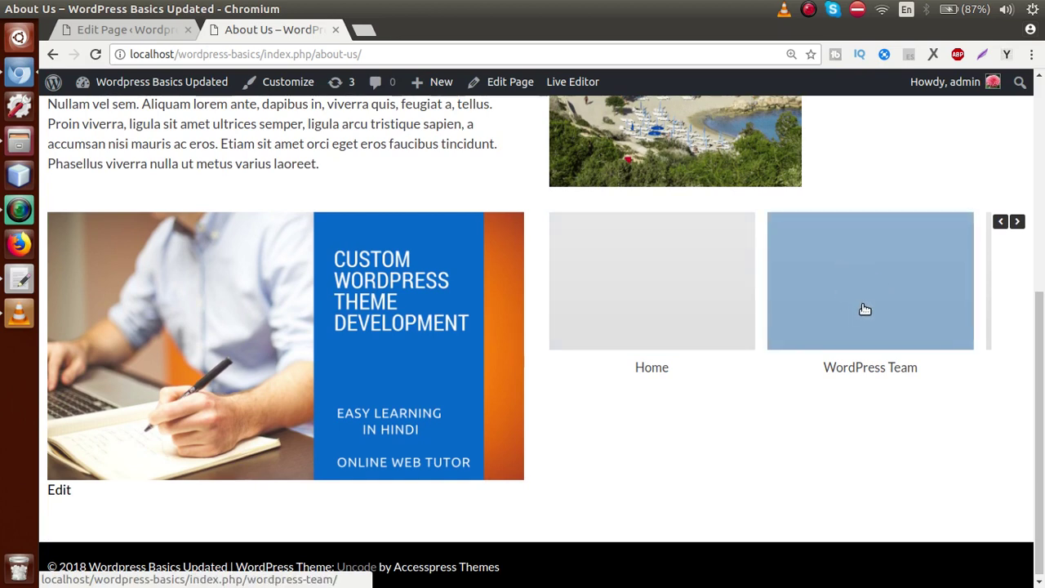
left_click(1017, 222)
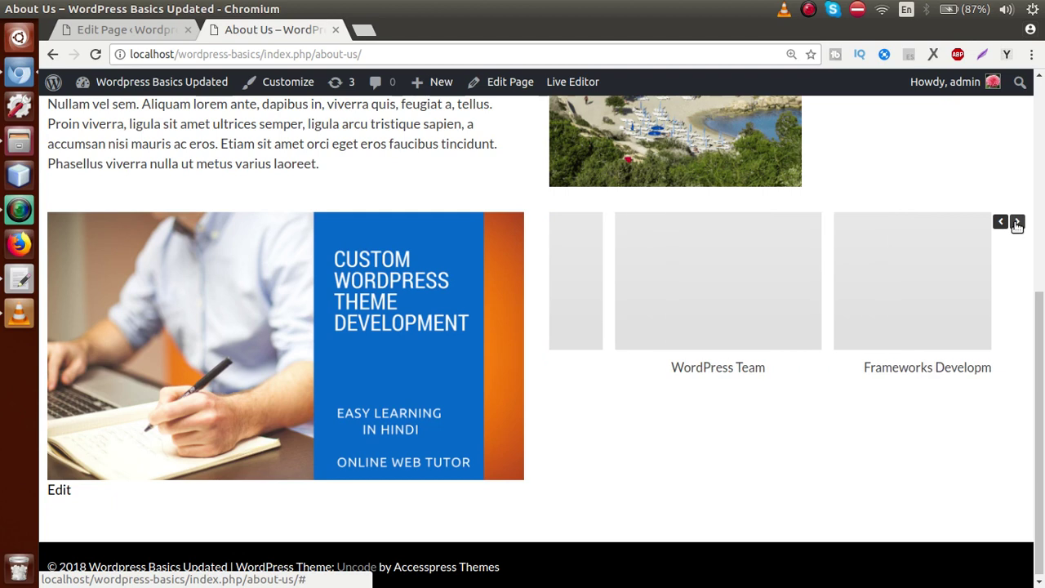
left_click(1016, 222)
left_click(1016, 222)
left_click(1016, 222)
left_click(1016, 222)
left_click(1001, 222)
left_click(1001, 222)
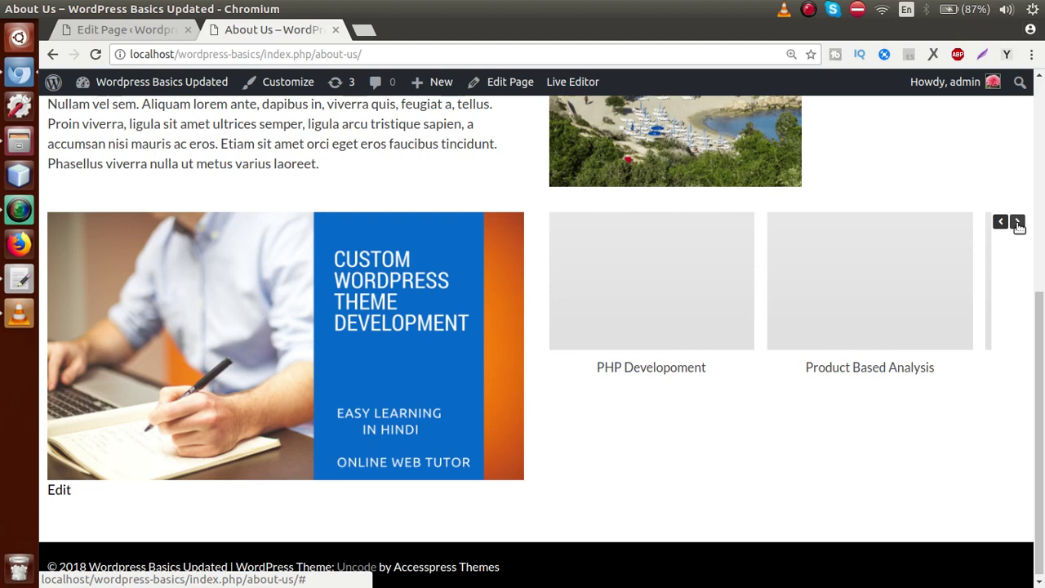
scroll(1041, 308, "up", 2)
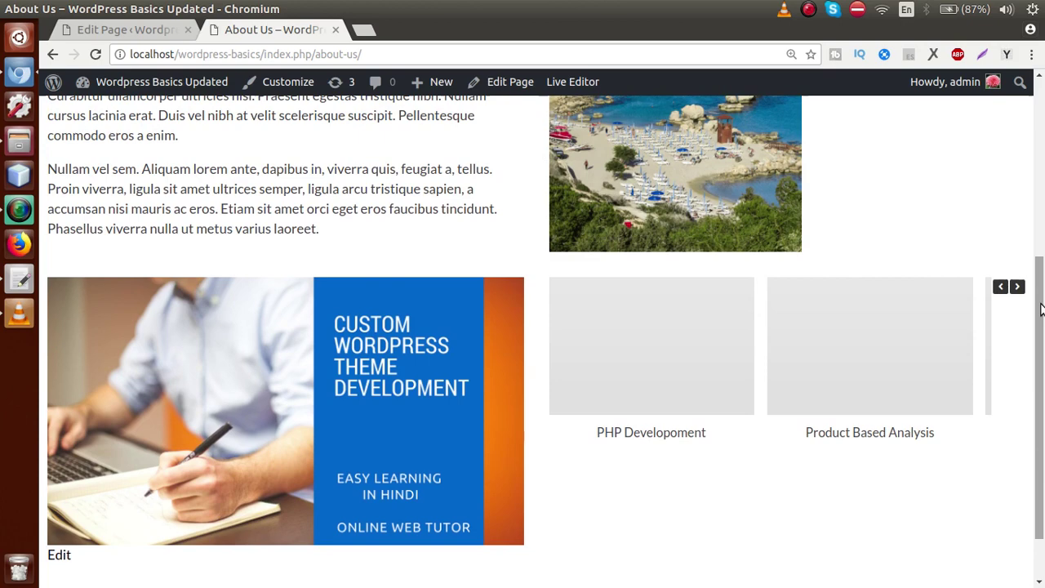
Return to the dashboard, open the list of contact forms, and open the Pages list in a new tab.
left_click(163, 34)
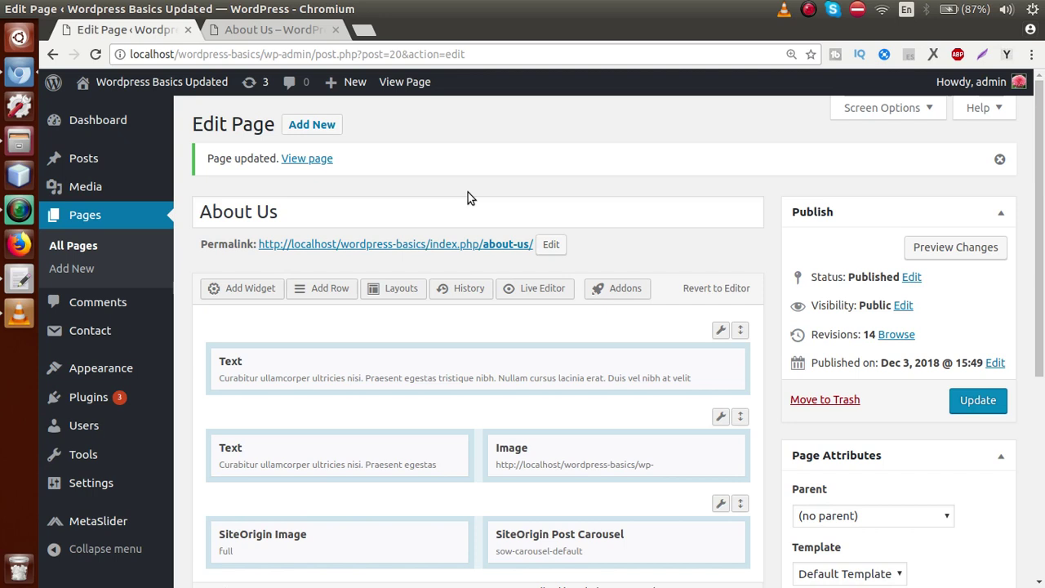
mouse_move(94, 333)
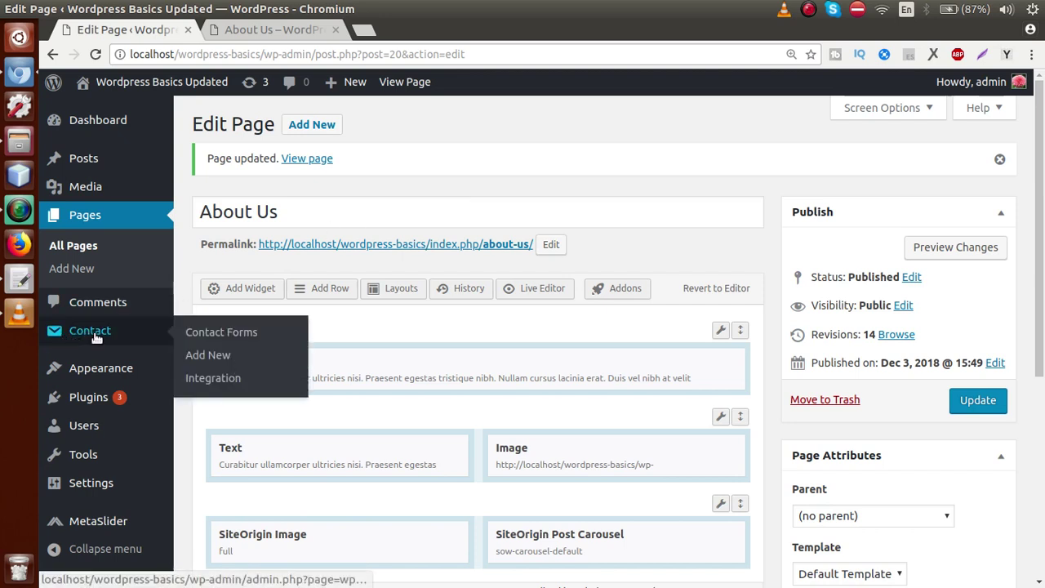
scroll(1040, 204, "down", 1)
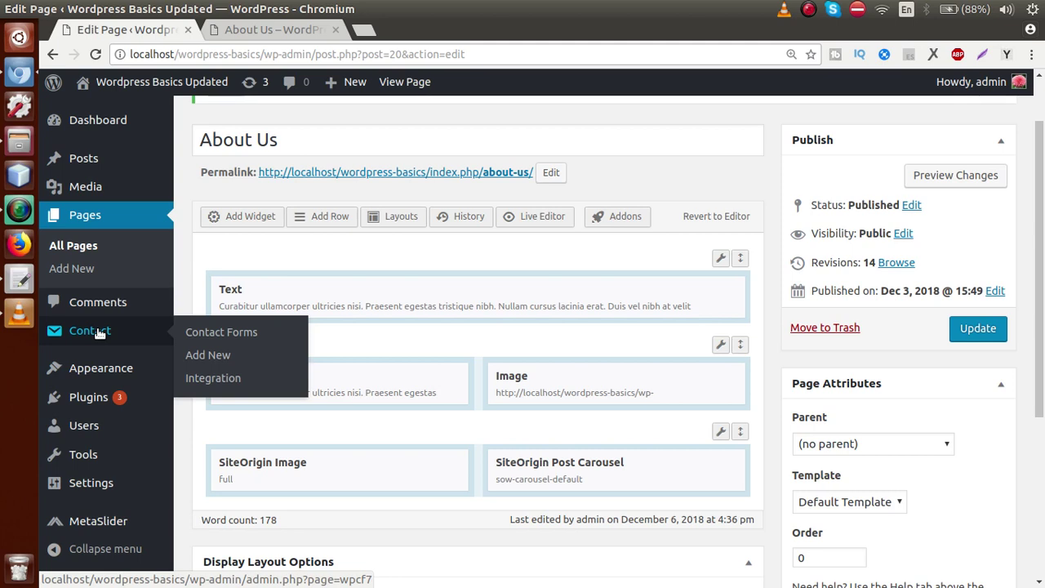
left_click(94, 330)
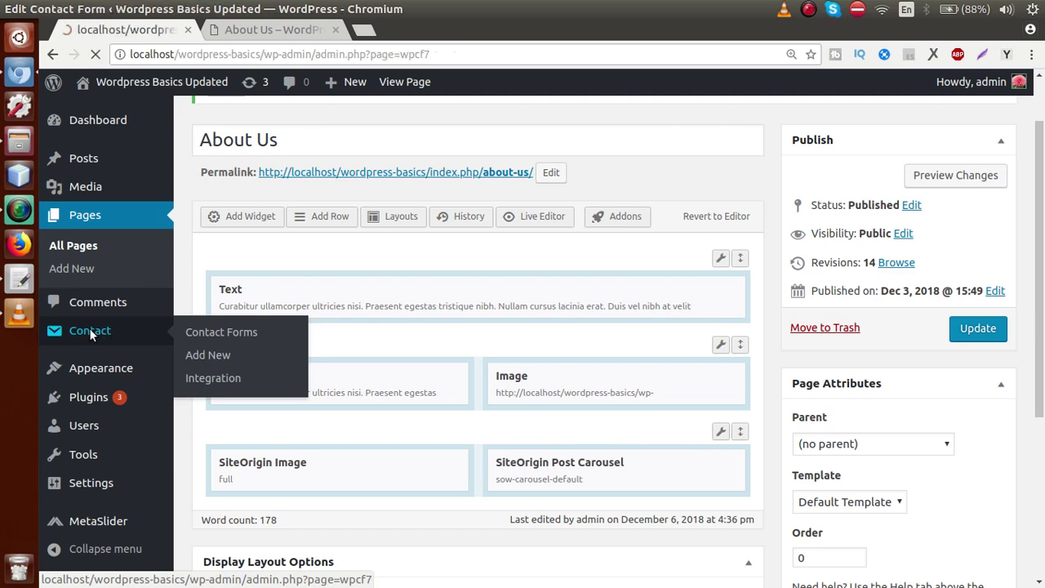
right_click(89, 216)
left_click(116, 225)
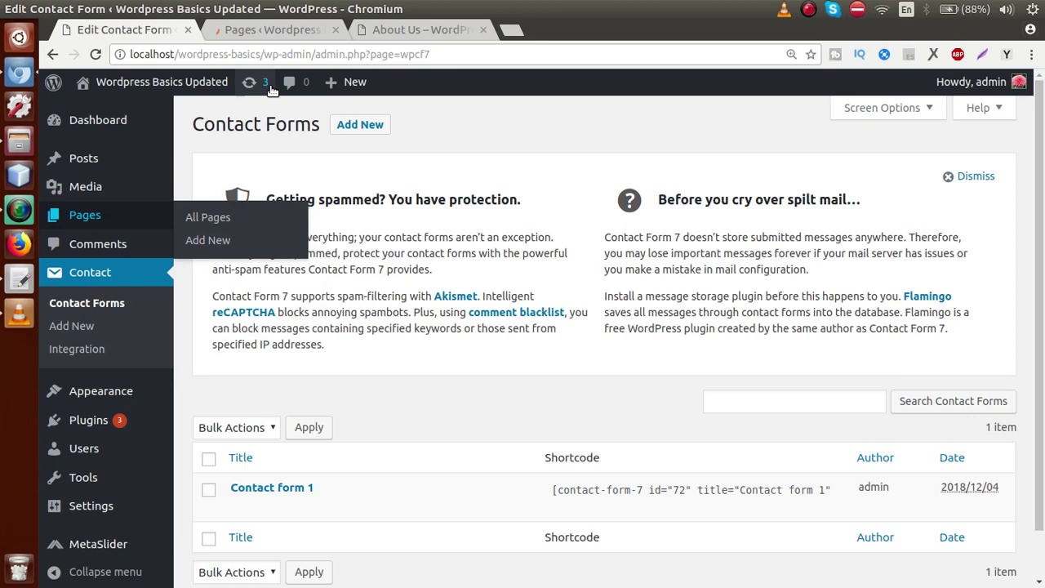
Switch to the live site and view its Contact Us page.
left_click(392, 31)
left_click_drag(1039, 383, 1039, 207)
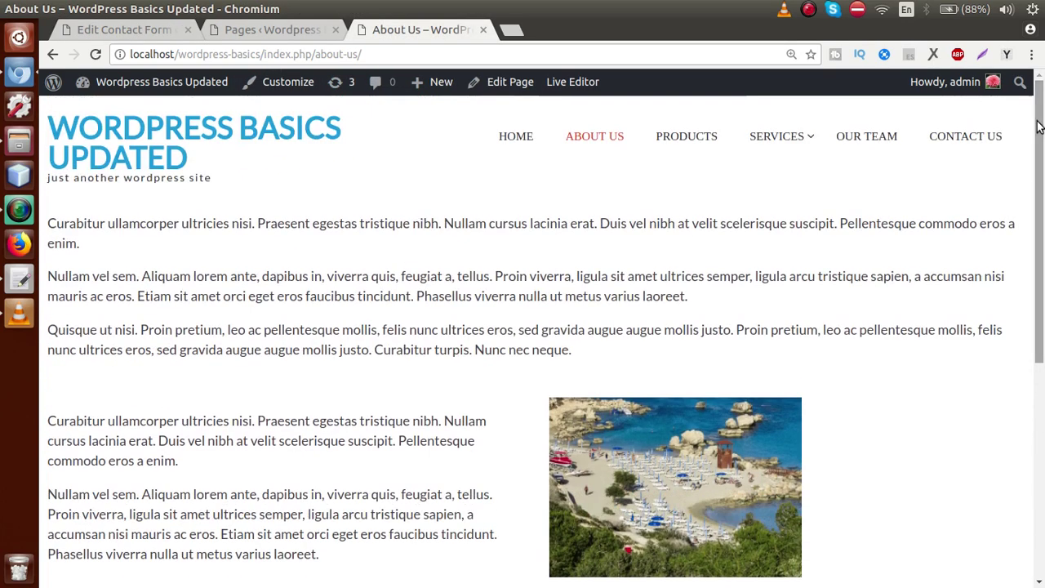
left_click(965, 140)
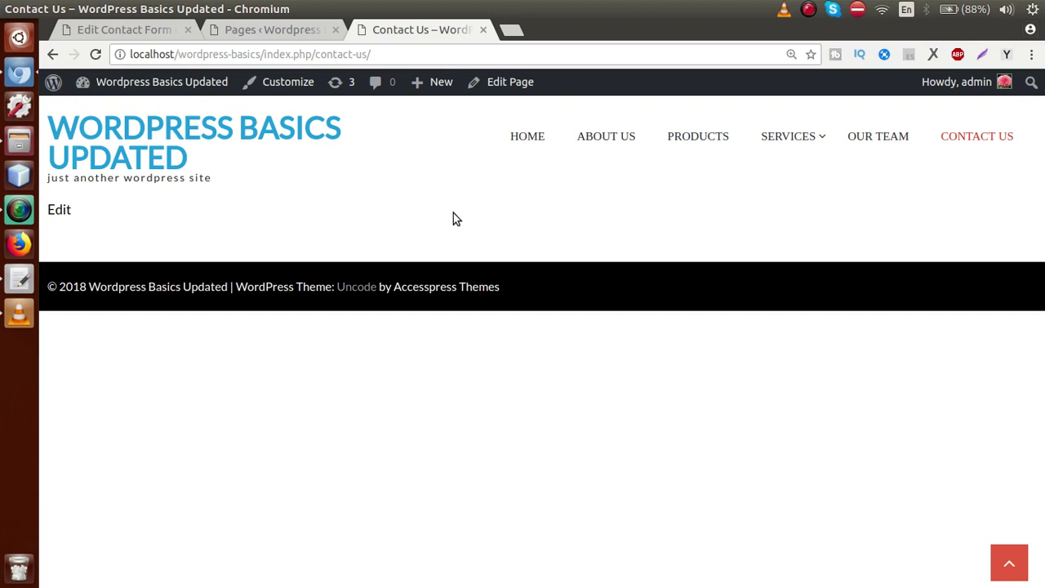
Return to the Pages list and open the Contact Us page for editing.
left_click(273, 31)
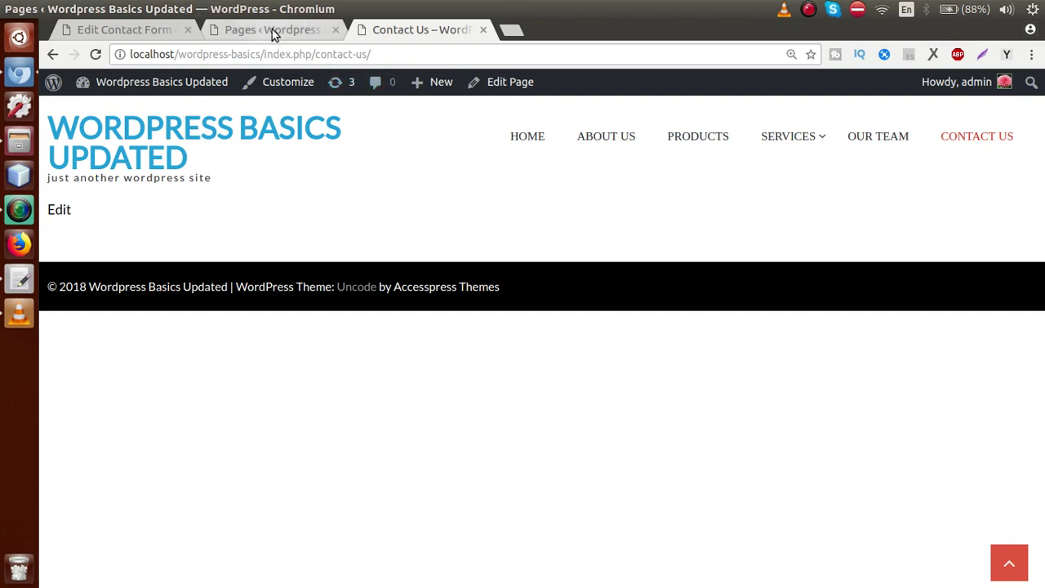
left_click(239, 308)
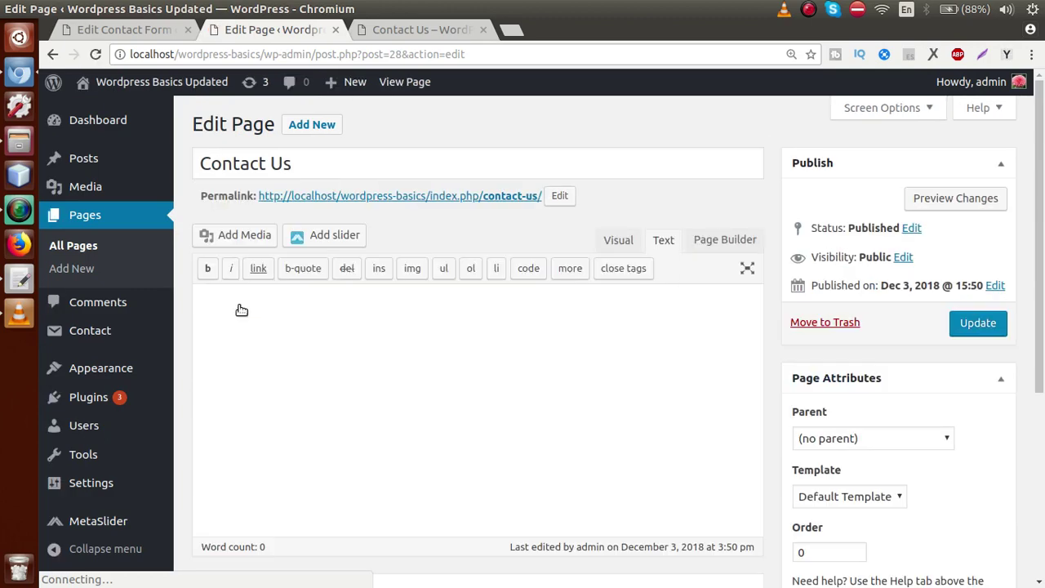
left_click_drag(1041, 227, 1041, 237)
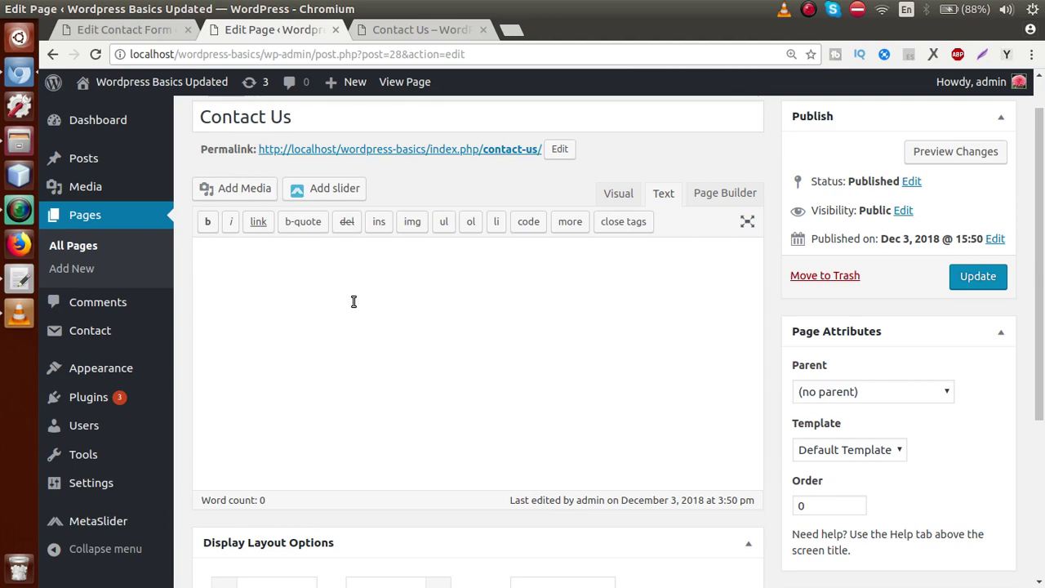
Switch to the contact forms list and copy the shortcode of Contact form 1.
left_click(150, 29)
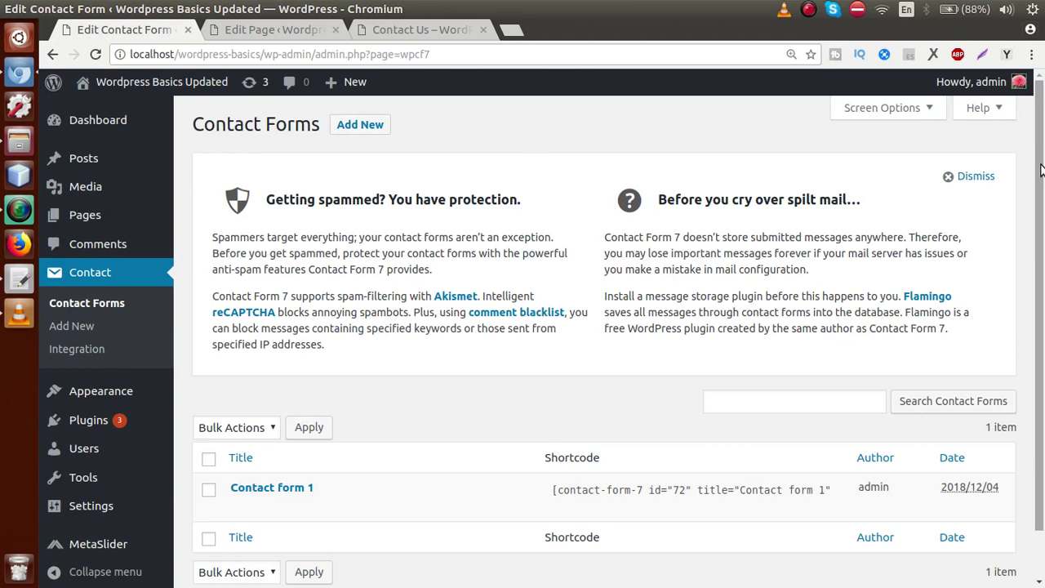
scroll(621, 168, "down", 2)
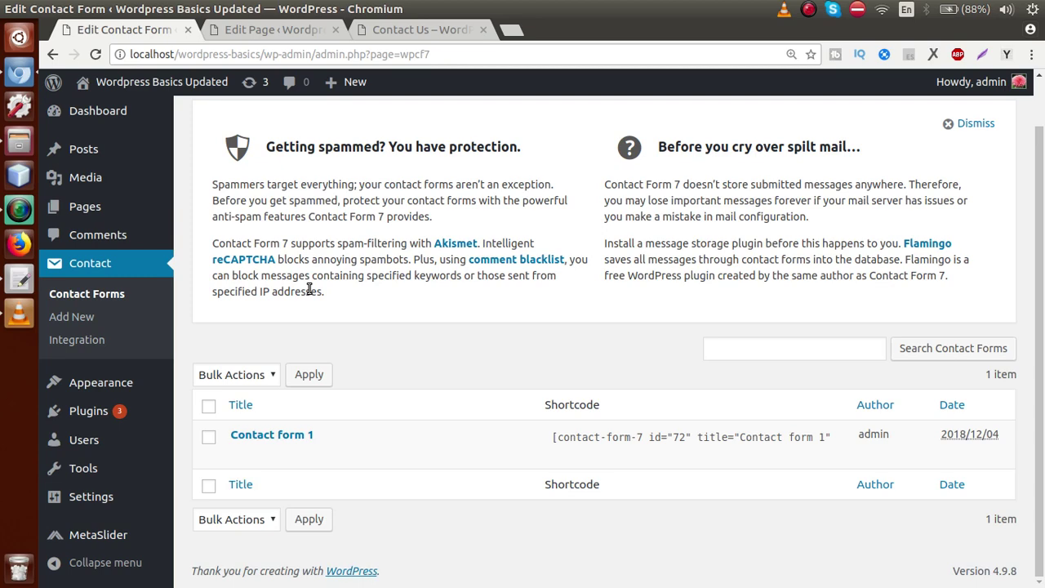
mouse_move(447, 424)
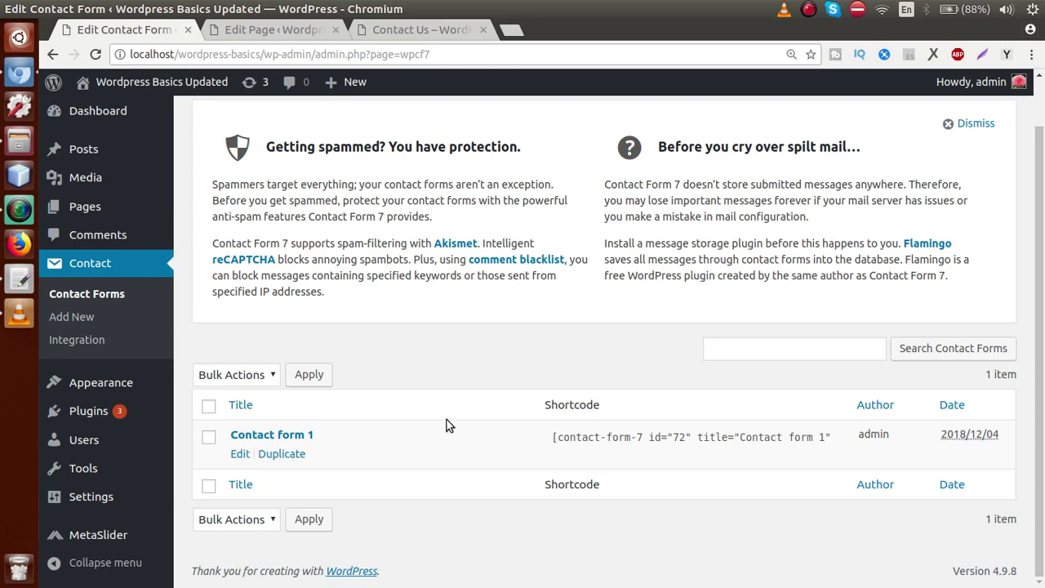
left_click(424, 29)
left_click(162, 33)
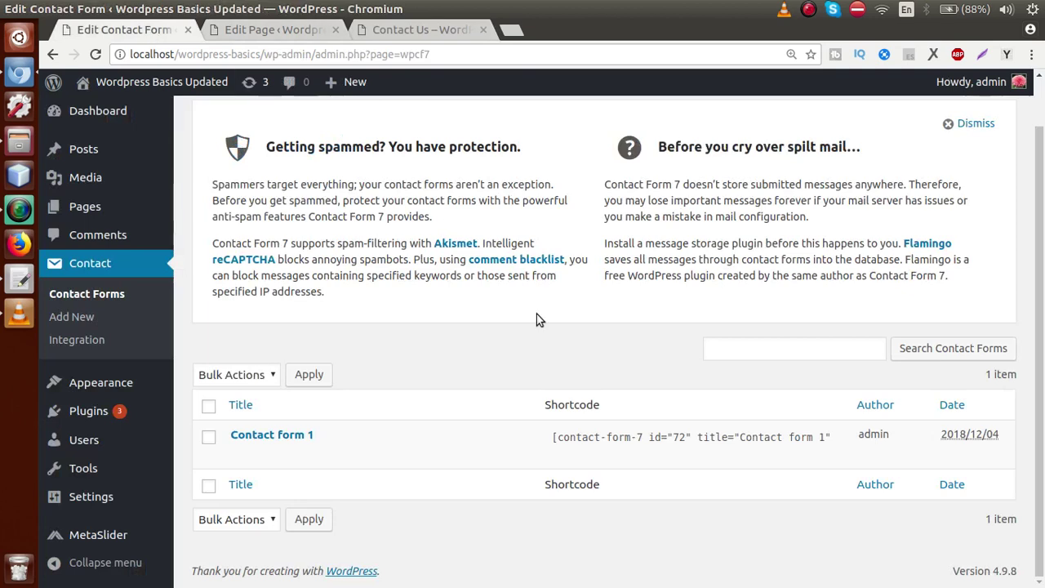
left_click(616, 430)
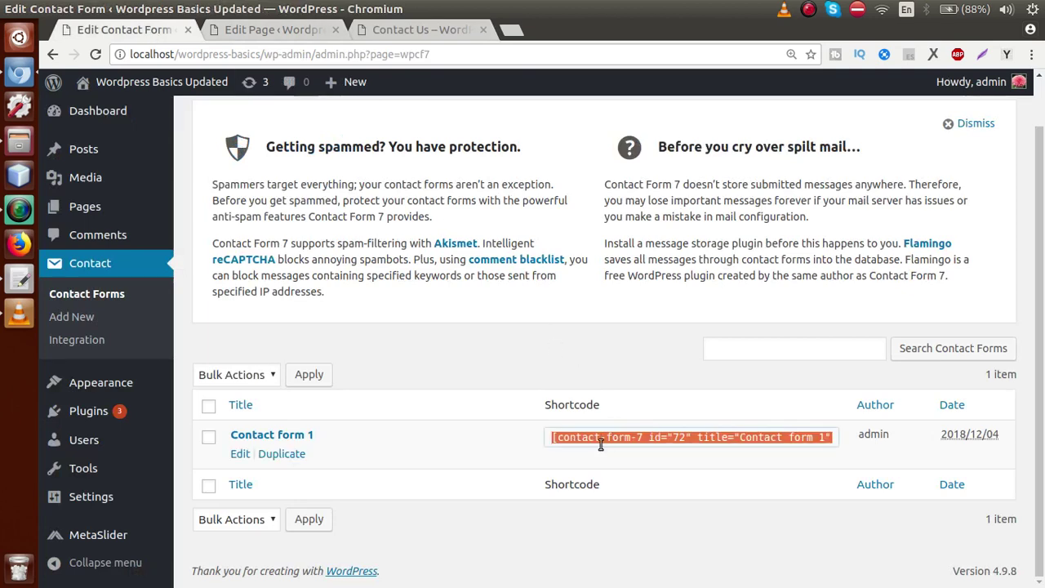
Paste the shortcode [contact-form-7 id="72" title="Contact form 1"] into the Contact Us page content and update the page.
left_click(283, 29)
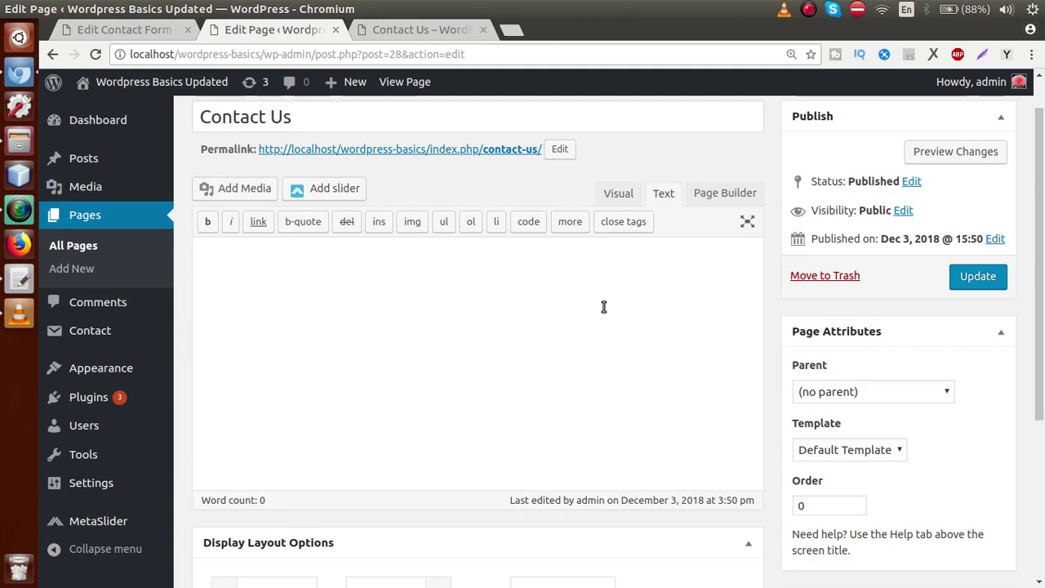
type("[contact-form-7 id=\"72\" title=\"Contact form 1\"]")
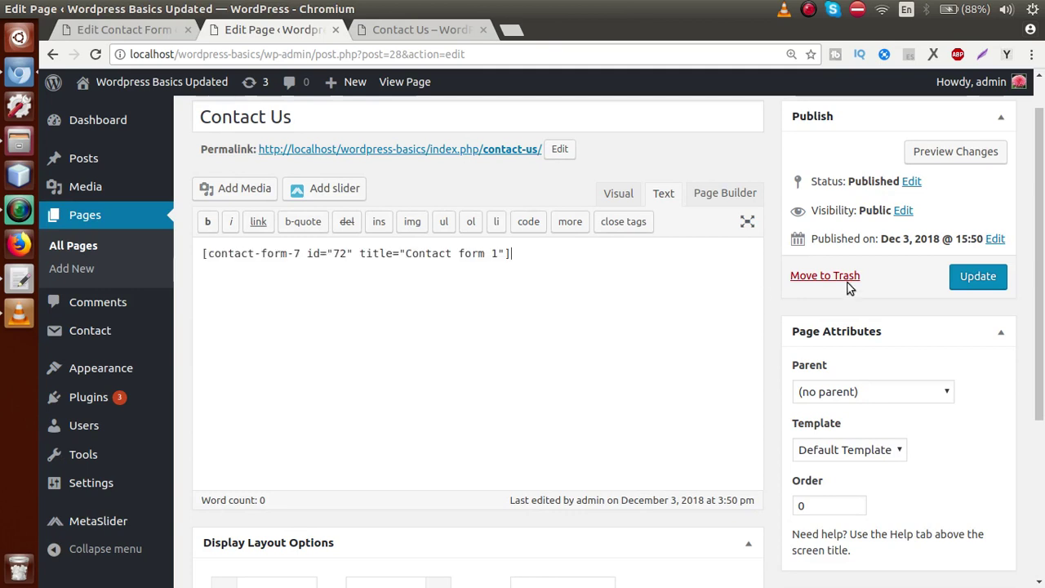
left_click(961, 277)
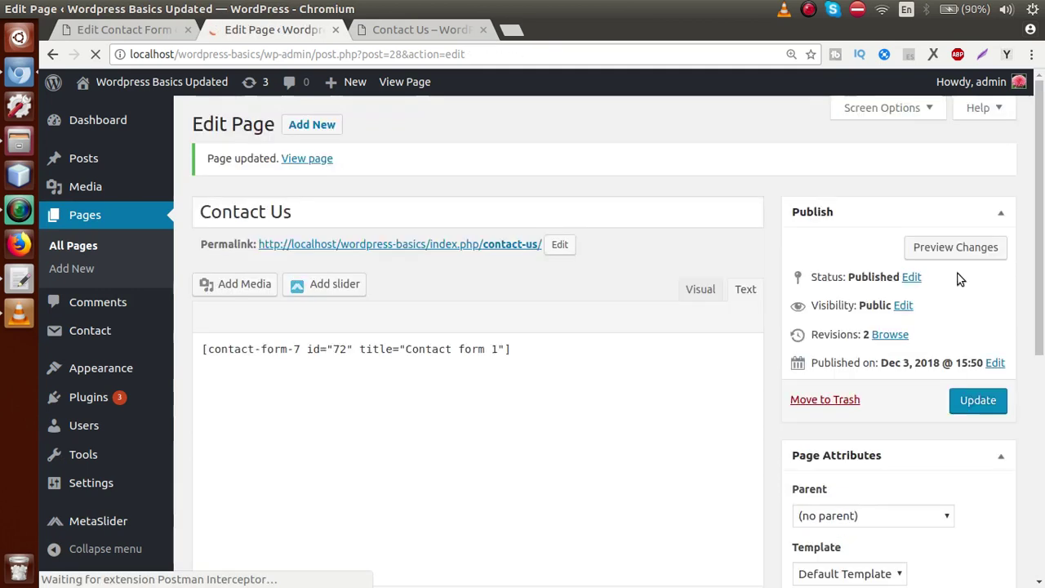
left_click_drag(534, 348, 201, 350)
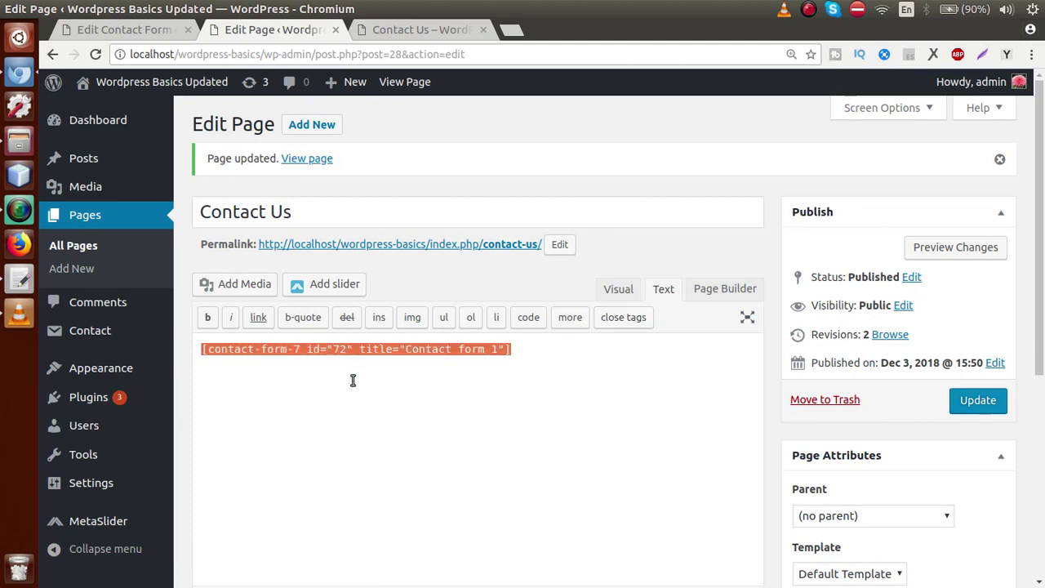
left_click(353, 380)
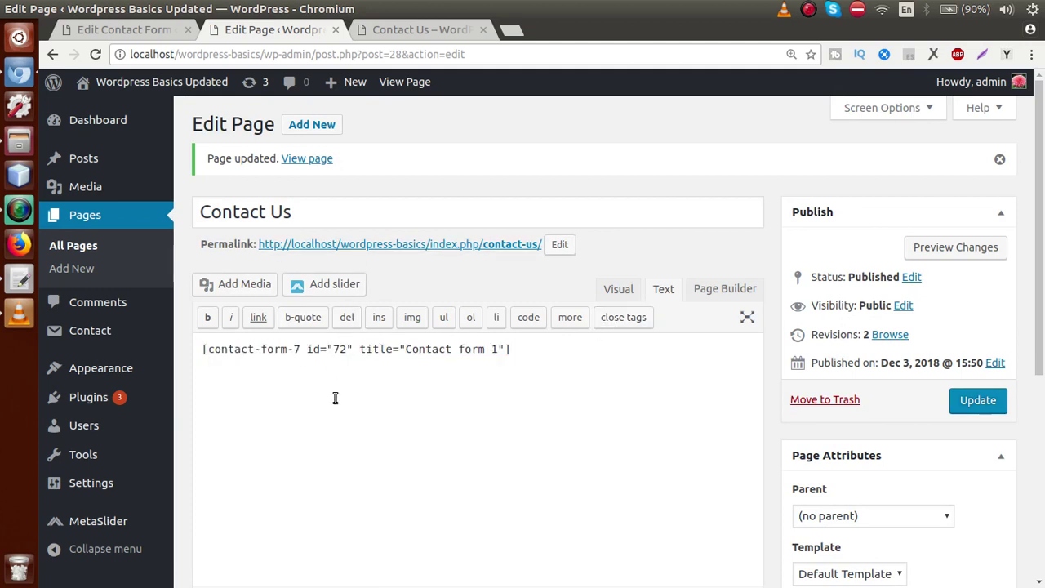
Reload the live Contact Us page and review the fields of the embedded contact form.
left_click(416, 31)
left_click(95, 55)
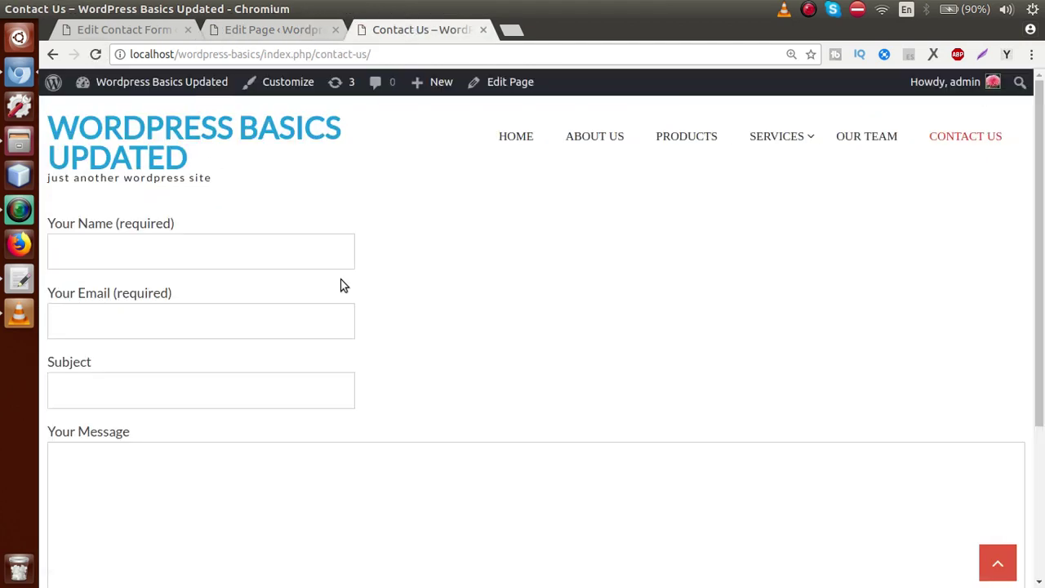
left_click_drag(1039, 215, 1036, 291)
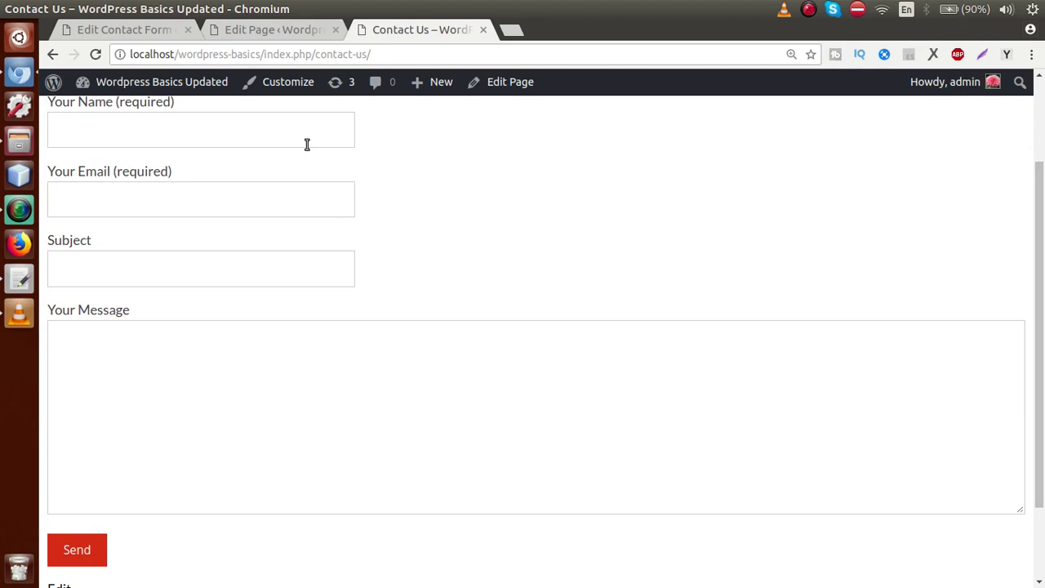
left_click_drag(1026, 252, 1029, 198)
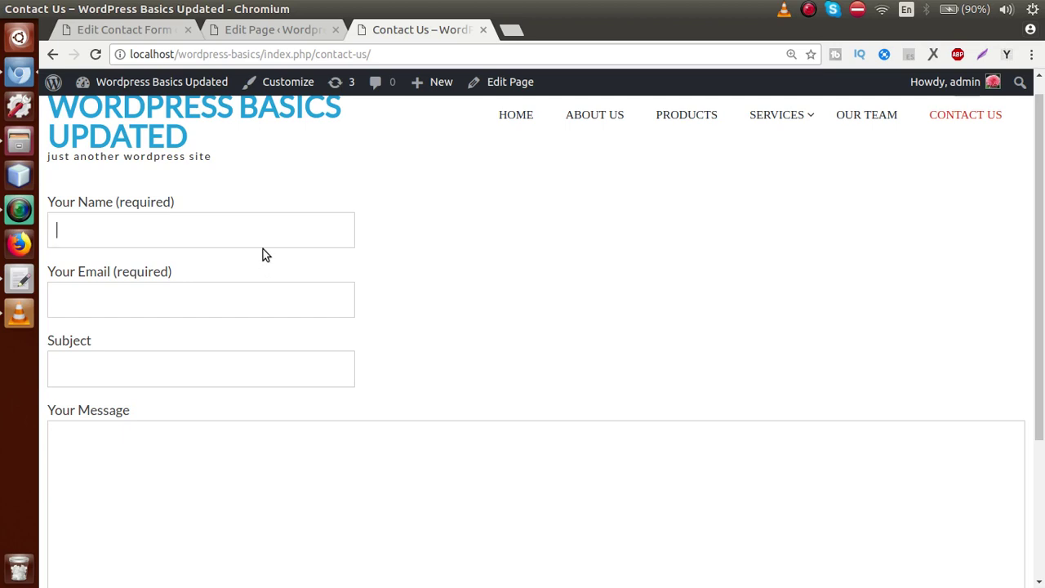
scroll(1040, 203, "down", 1)
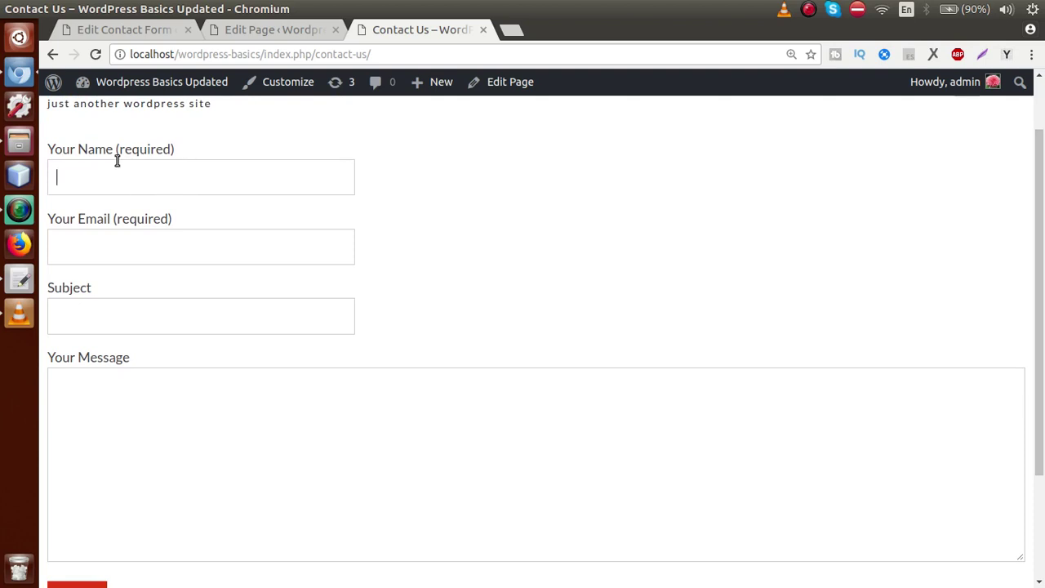
Return to the contact forms list, open Contact form 1 for editing and look over its form template code.
left_click(139, 33)
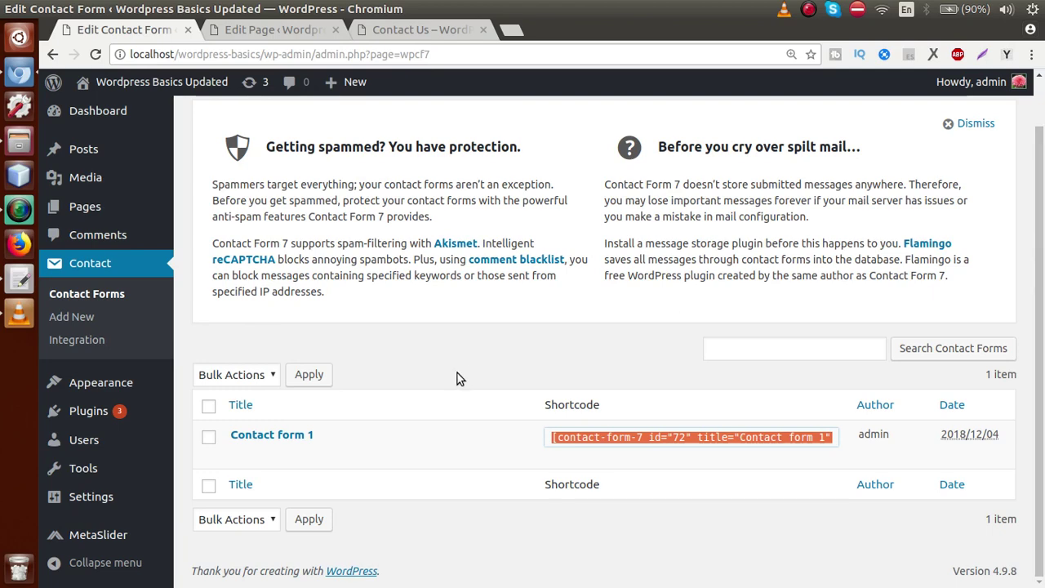
left_click(239, 455)
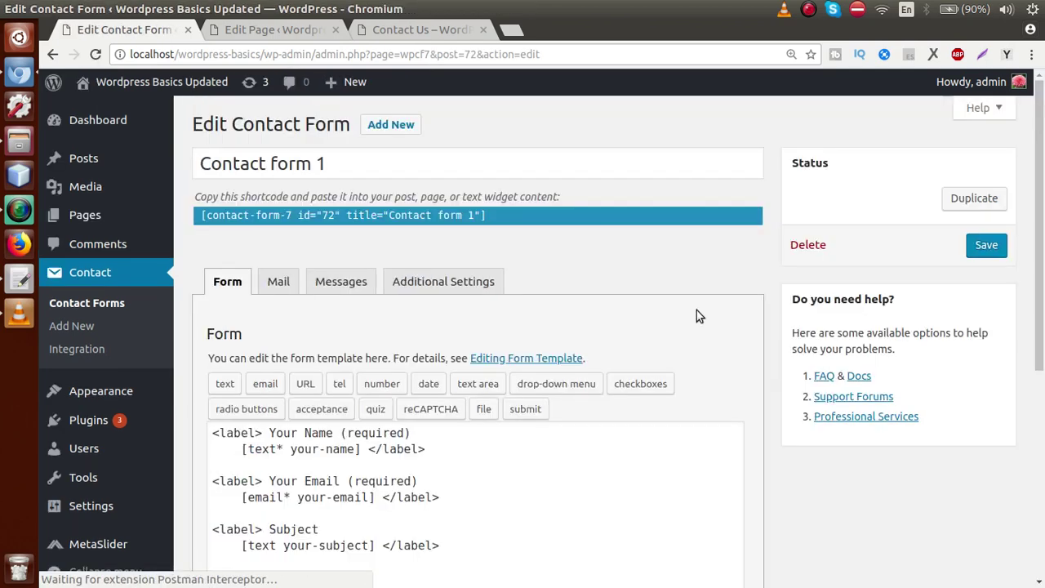
left_click_drag(1040, 200, 1039, 282)
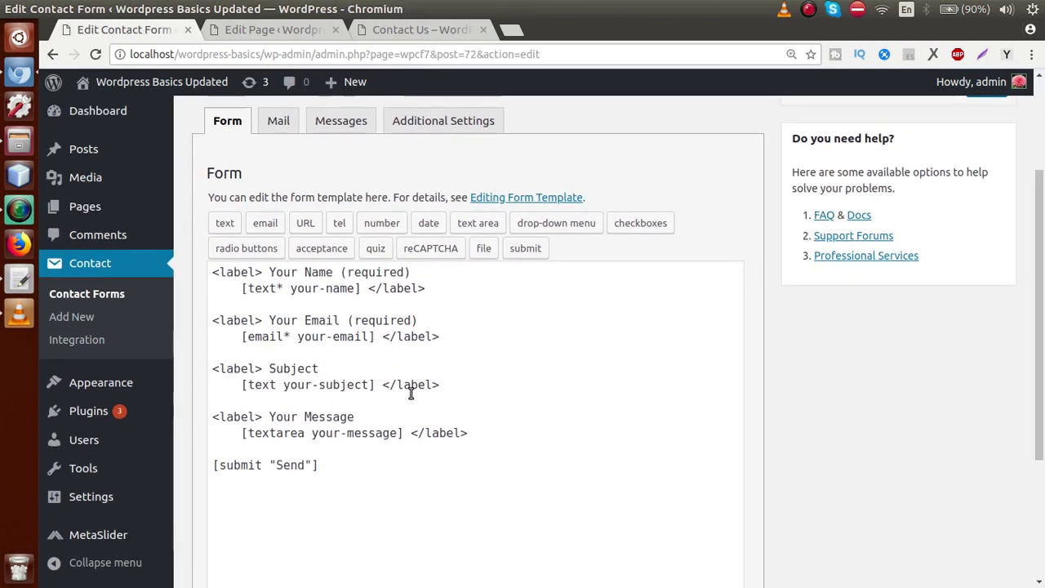
left_click(343, 467)
left_click_drag(343, 468, 214, 272)
left_click(348, 305)
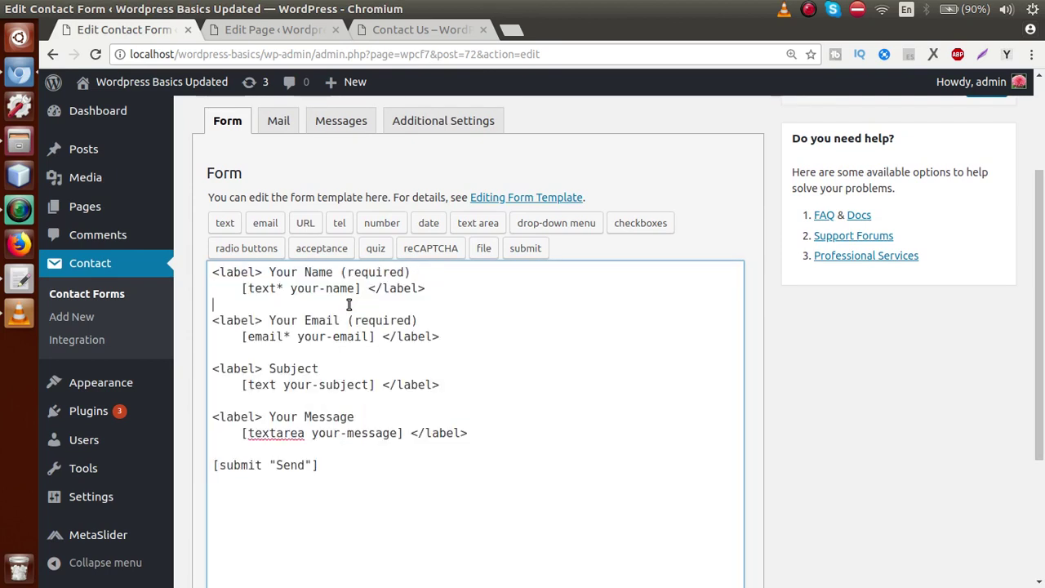
Delete the Your Name label and its text field, with the leftover blank lines, from the form template.
left_click_drag(438, 289, 225, 261)
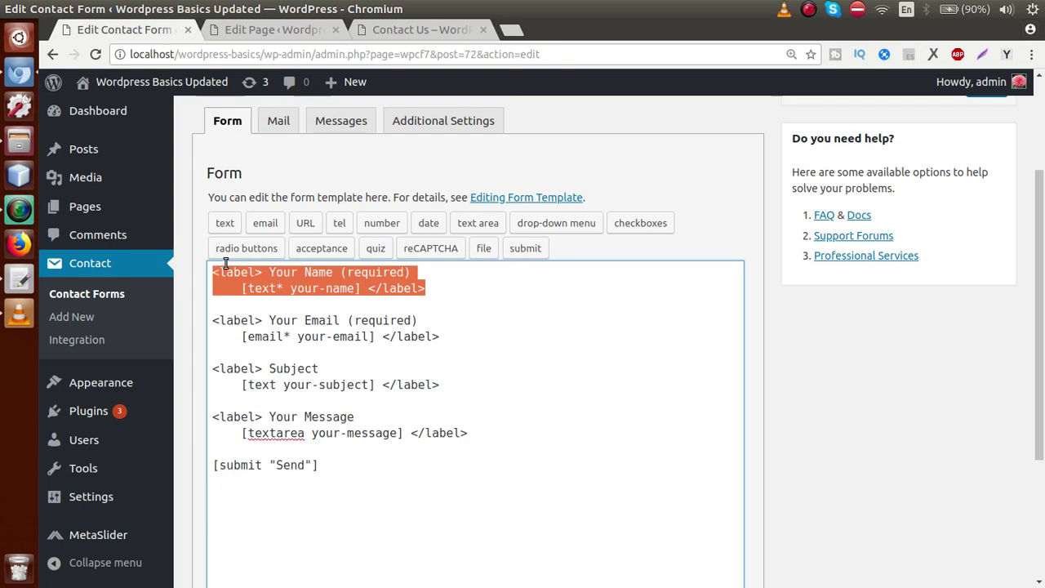
key("BackSpace")
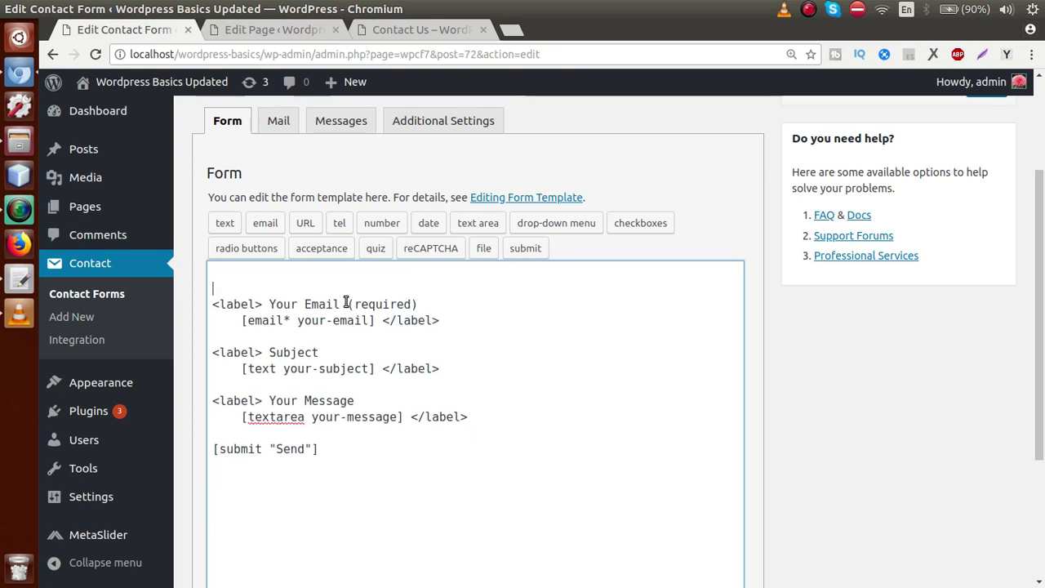
key("Delete")
Save the contact form and reload the live Contact Us page to check its fields.
left_click_drag(1040, 240, 1039, 357)
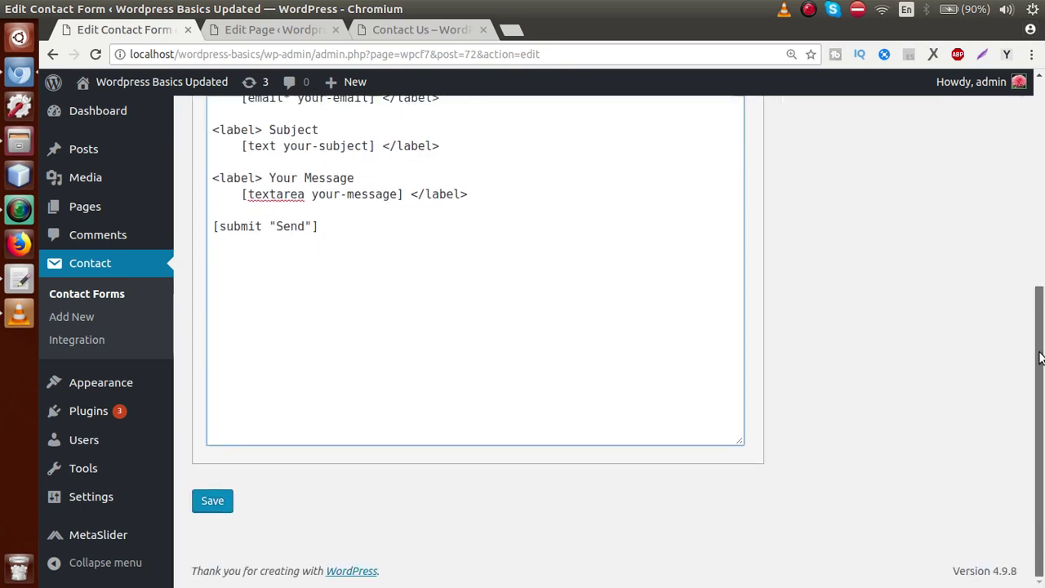
left_click(217, 500)
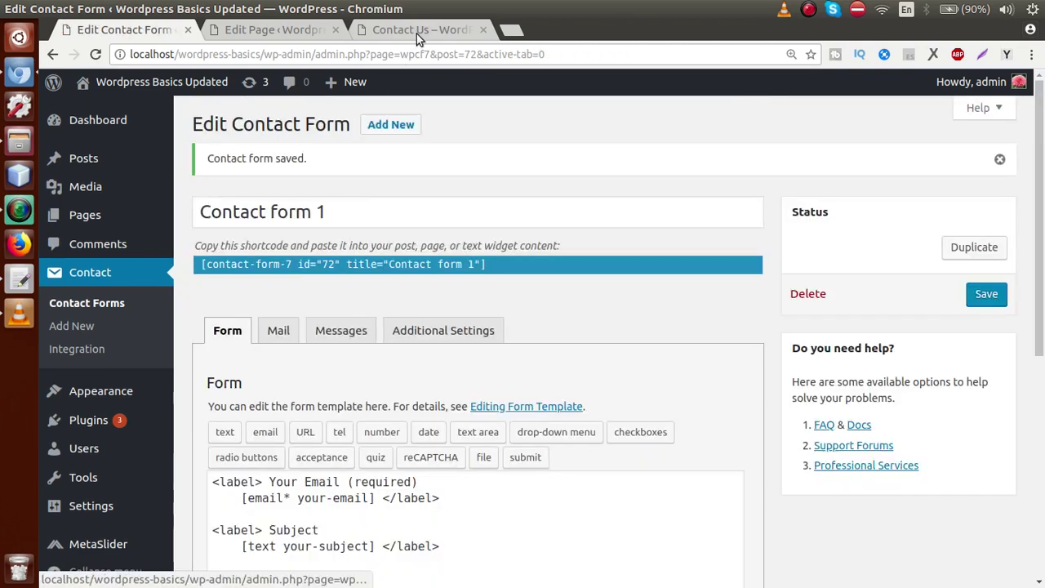
left_click(418, 29)
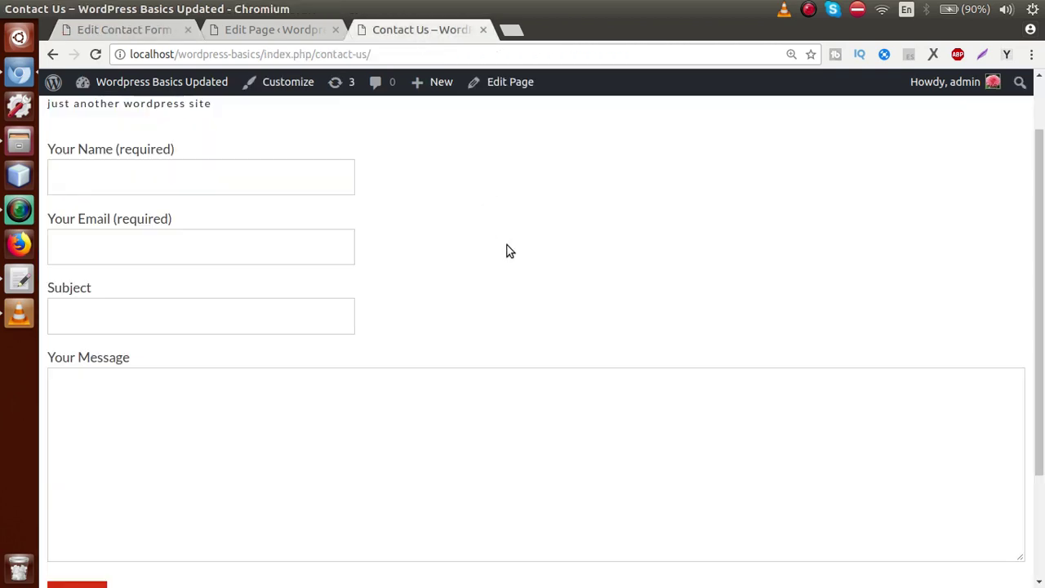
key("F5")
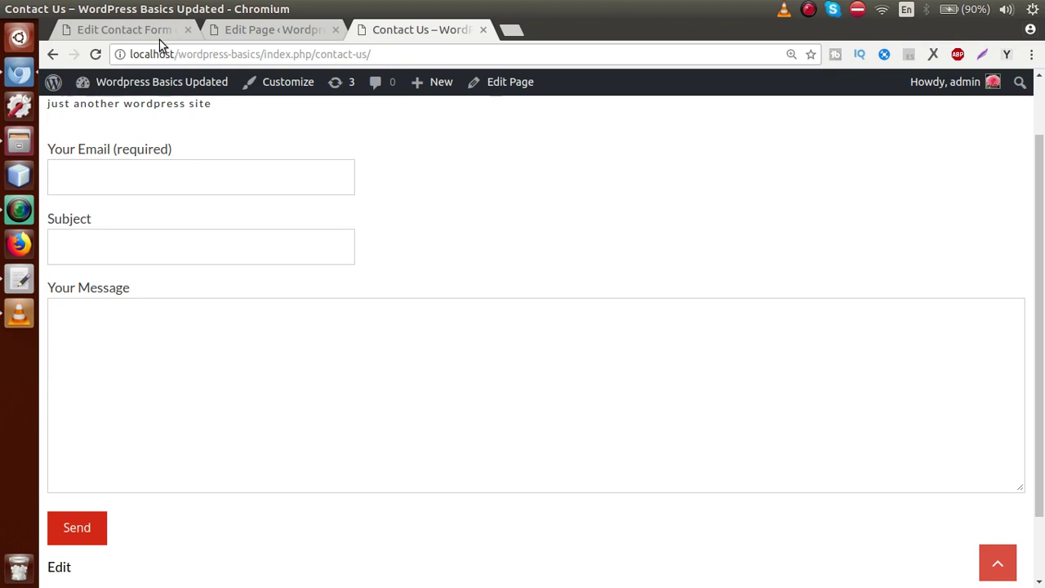
Examine the form's mail settings for To, From, Subject, Additional Headers and Message Body, comparing them with the live contact form.
left_click_drag(441, 203, 312, 203)
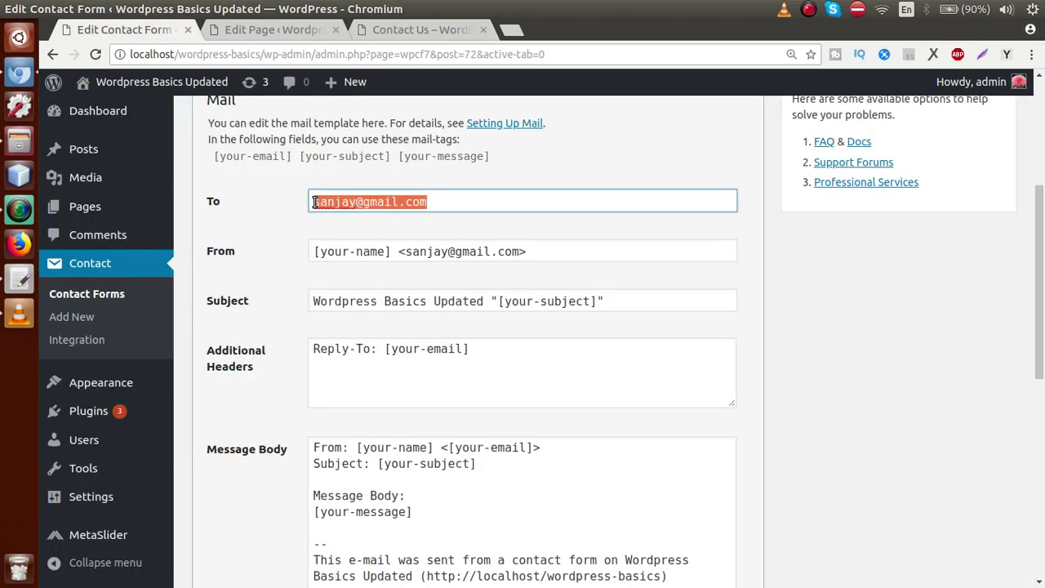
left_click(375, 204)
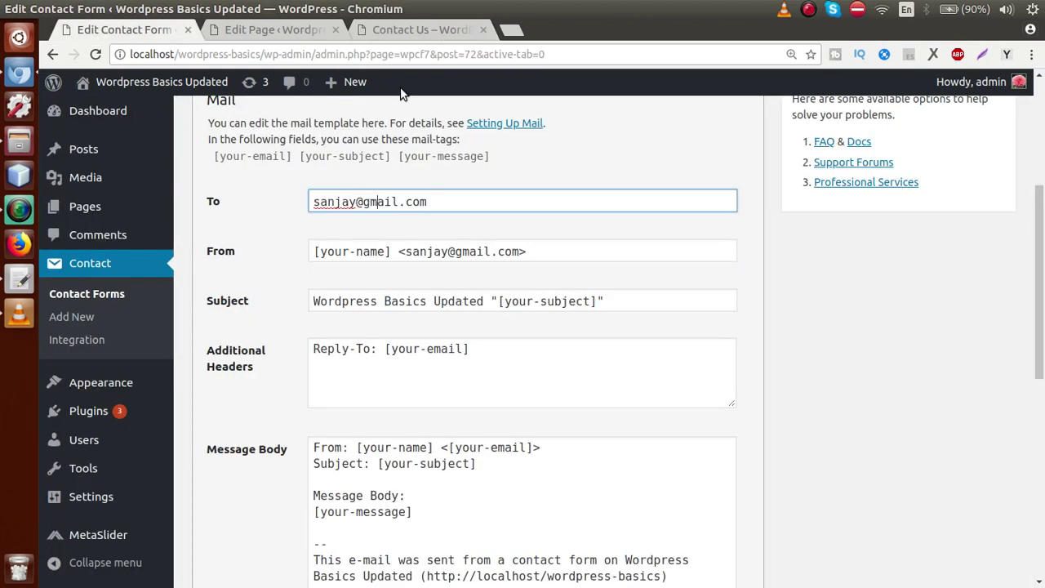
left_click(416, 33)
left_click(353, 321)
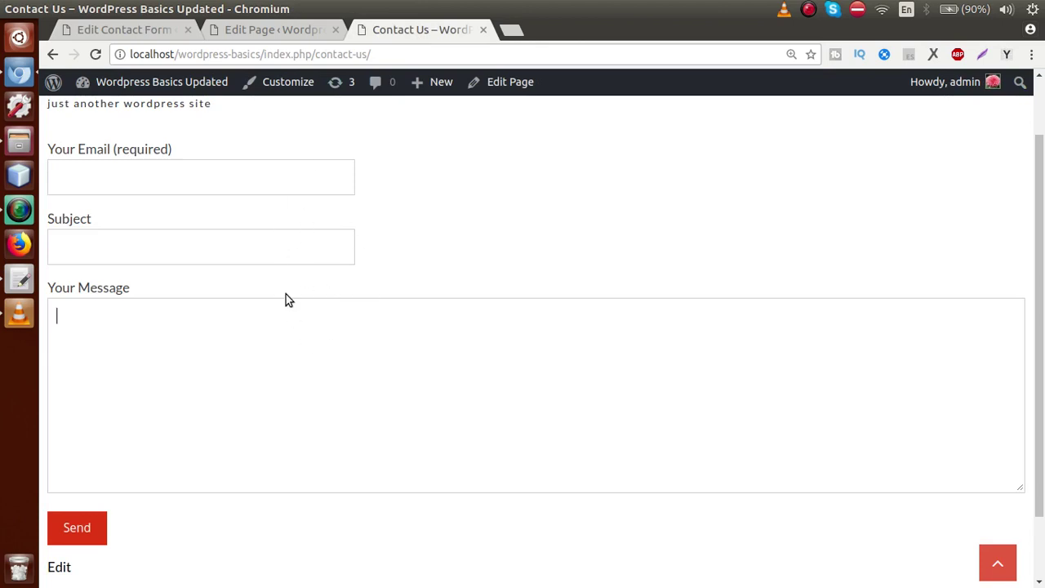
left_click(127, 30)
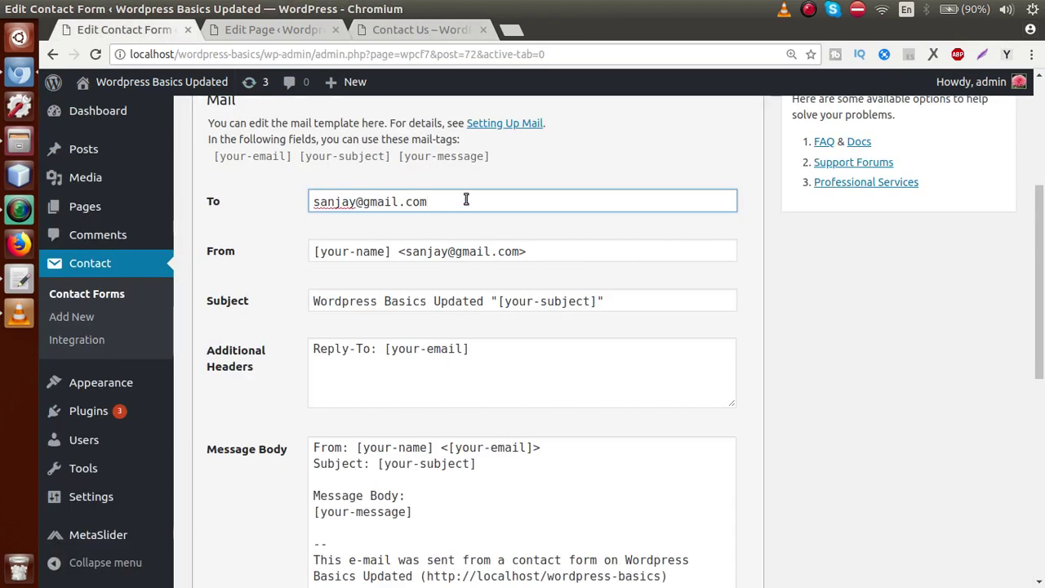
left_click_drag(546, 251, 246, 257)
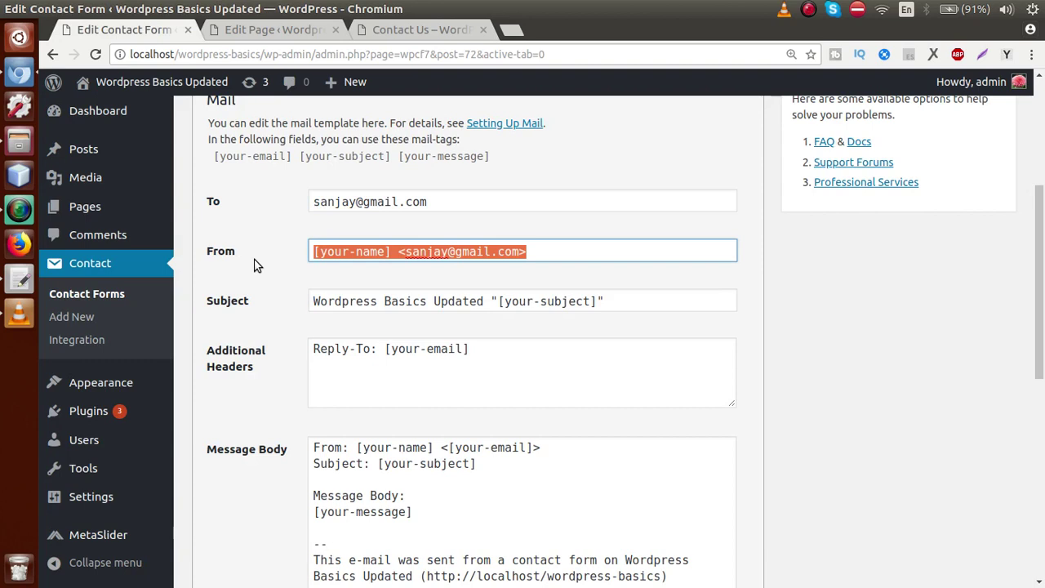
left_click(438, 304)
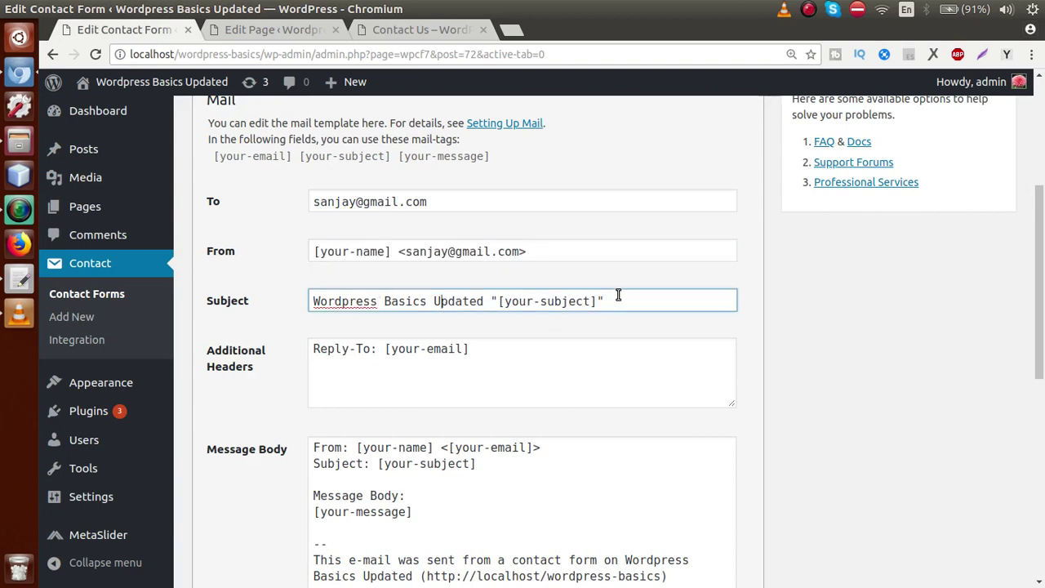
left_click(478, 379)
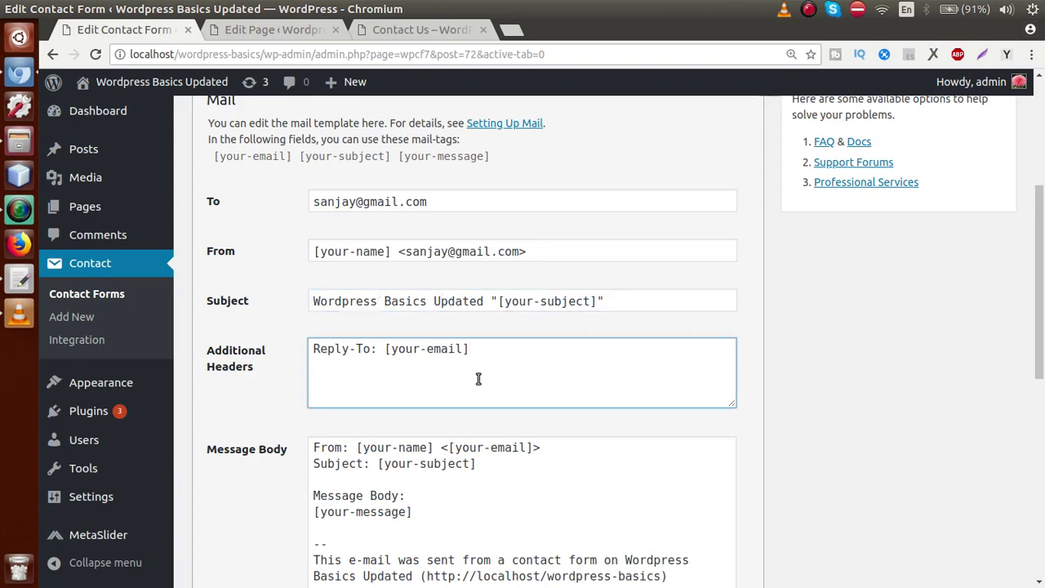
scroll(489, 368, "down", 5)
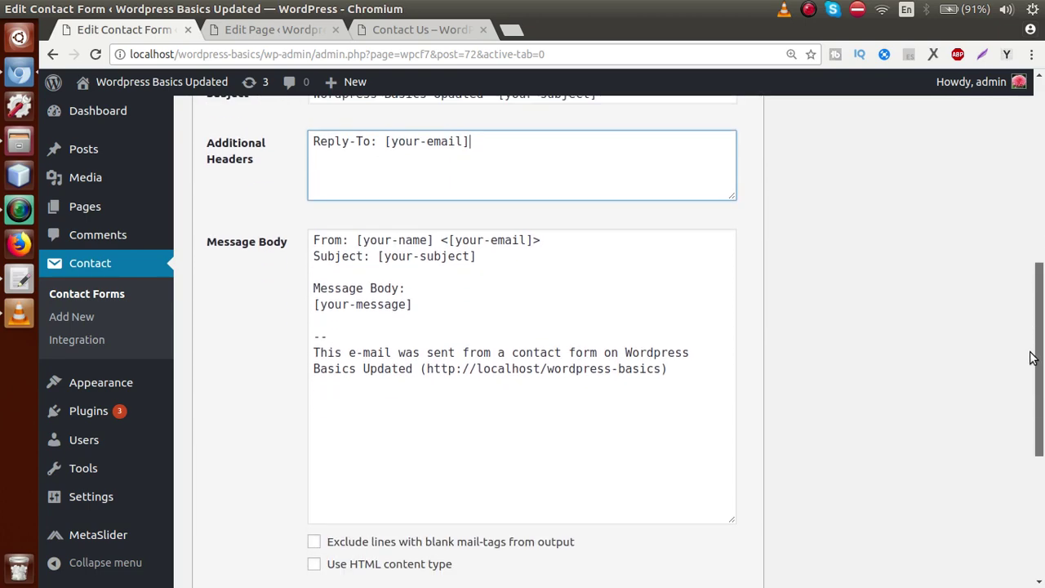
Review the form's mail settings and response messages, comparing them with the live Contact Us form.
left_click_drag(1039, 295, 1041, 189)
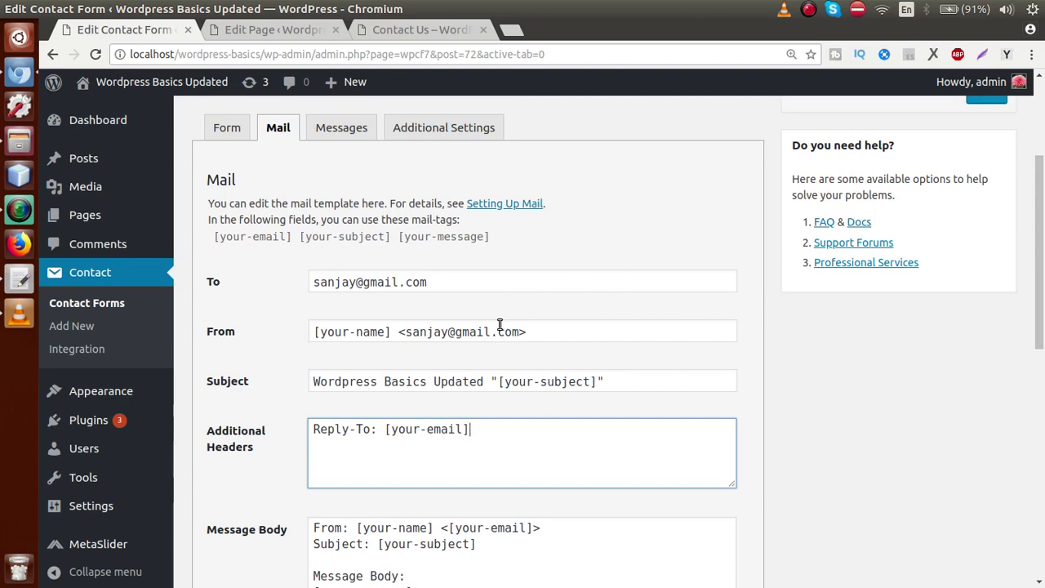
left_click(396, 31)
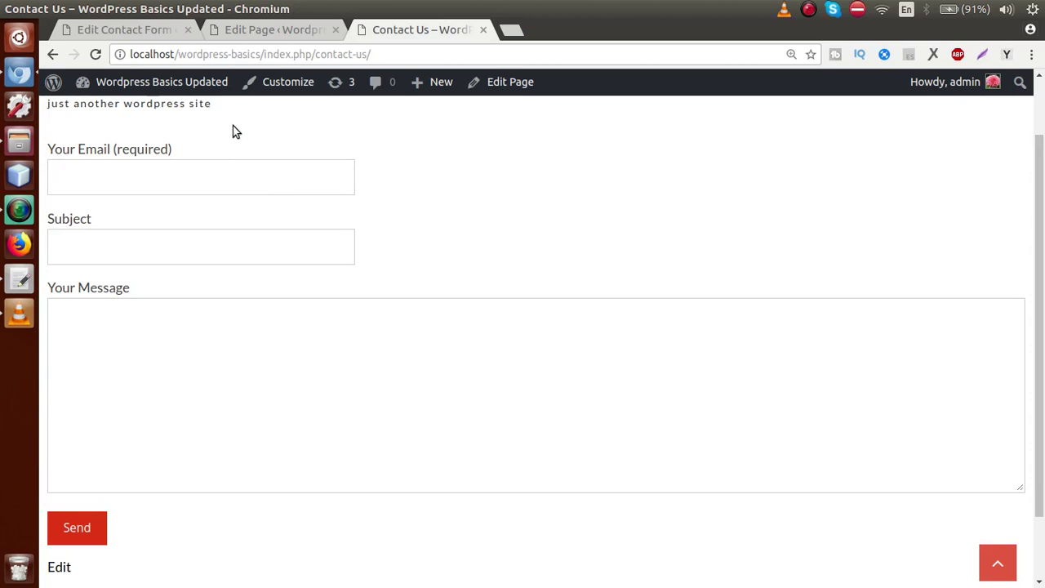
left_click(176, 31)
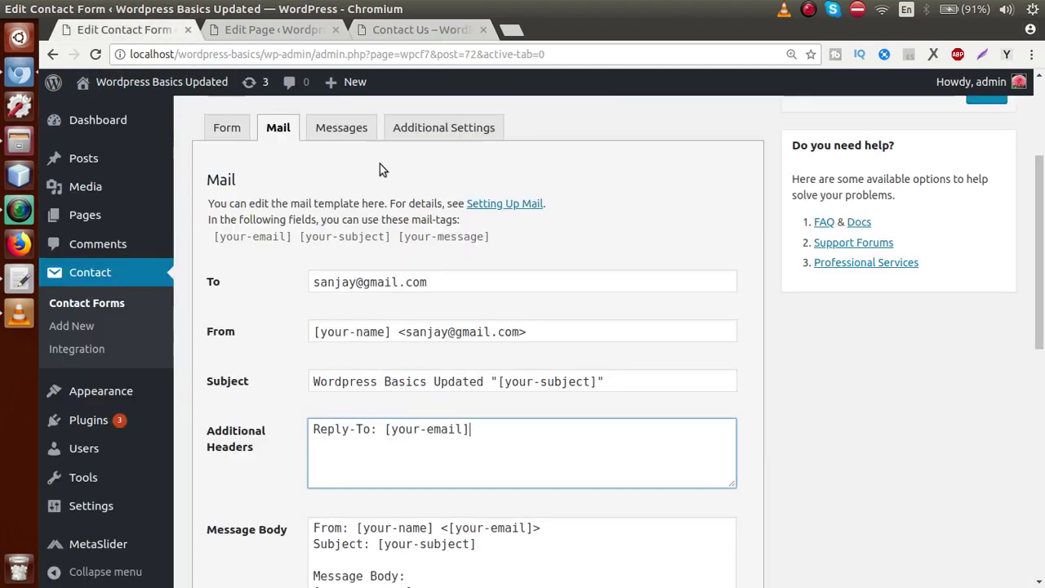
left_click(347, 129)
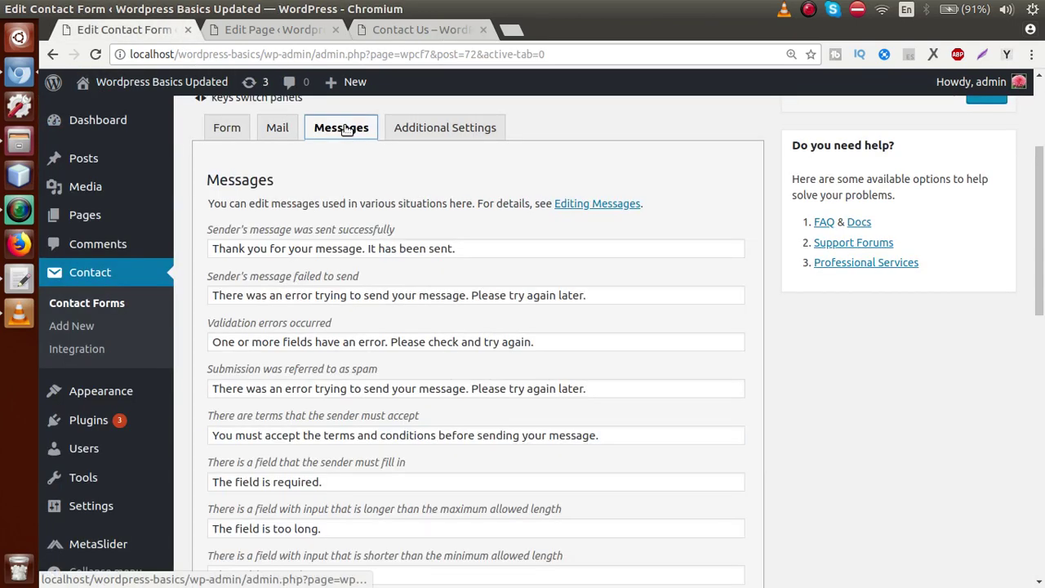
left_click(389, 36)
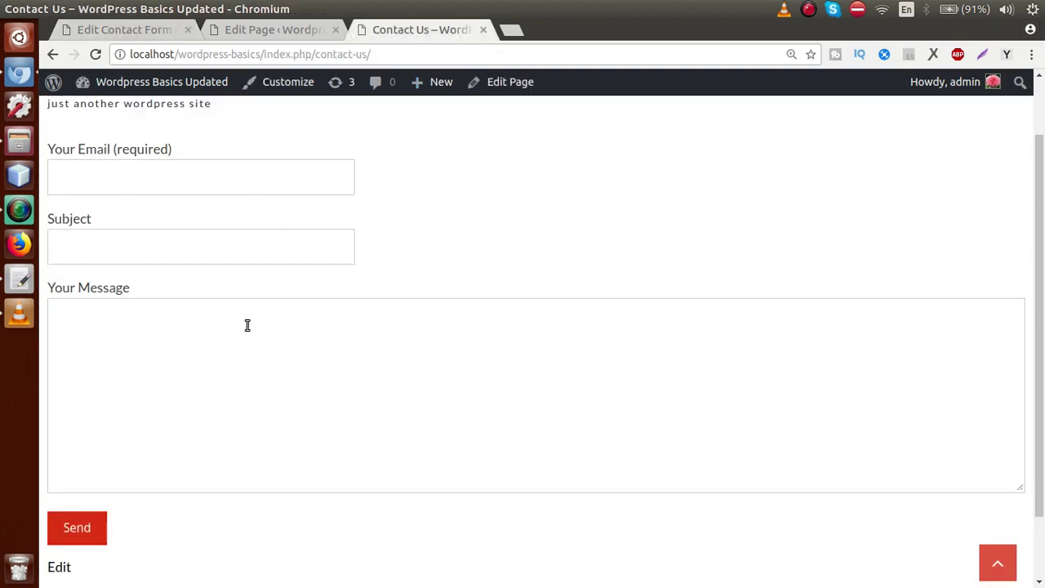
left_click(151, 32)
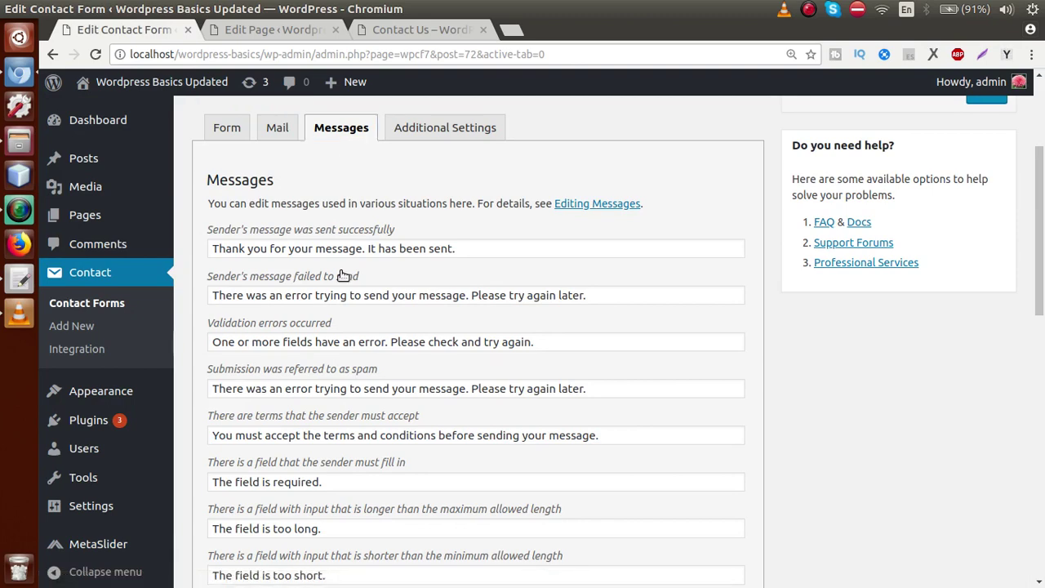
mouse_move(1038, 178)
left_mouse_down()
mouse_move(1038, 115)
mouse_move(1039, 176)
left_mouse_up()
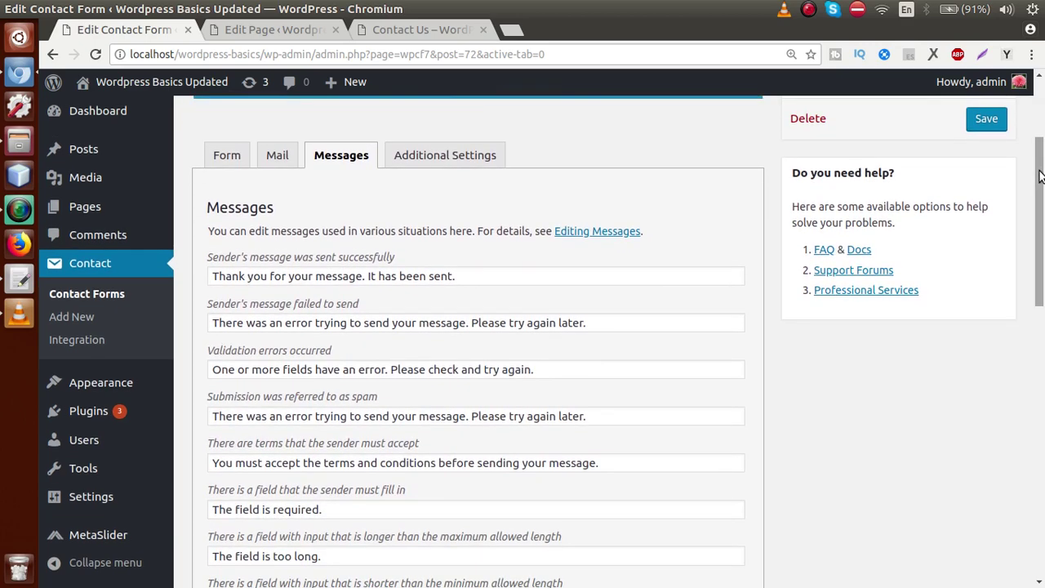
Insert a text area tag named textarea-87 between the email and Subject fields of the form template.
left_click(227, 156)
left_click(433, 323)
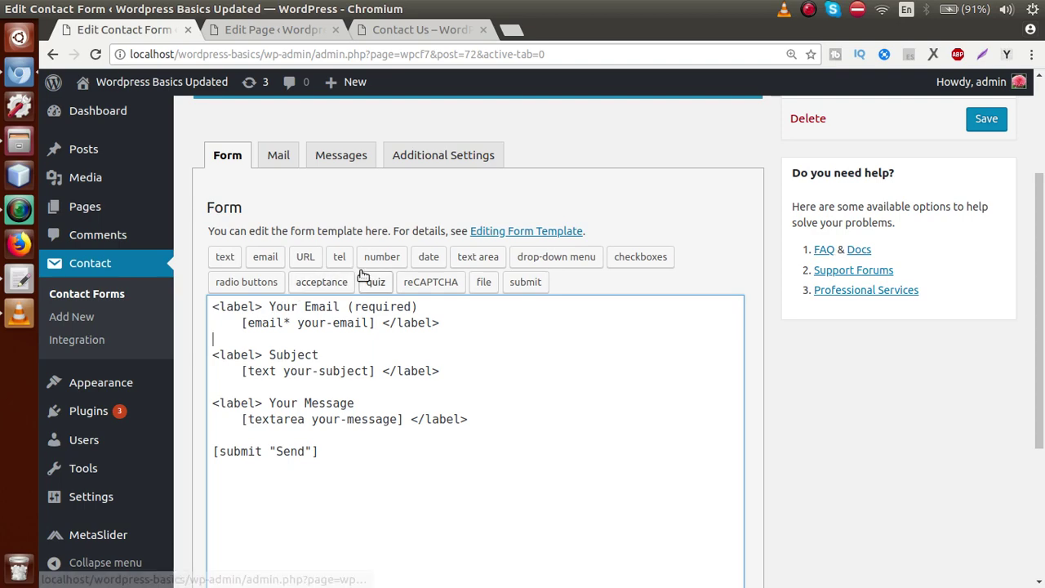
left_click(473, 256)
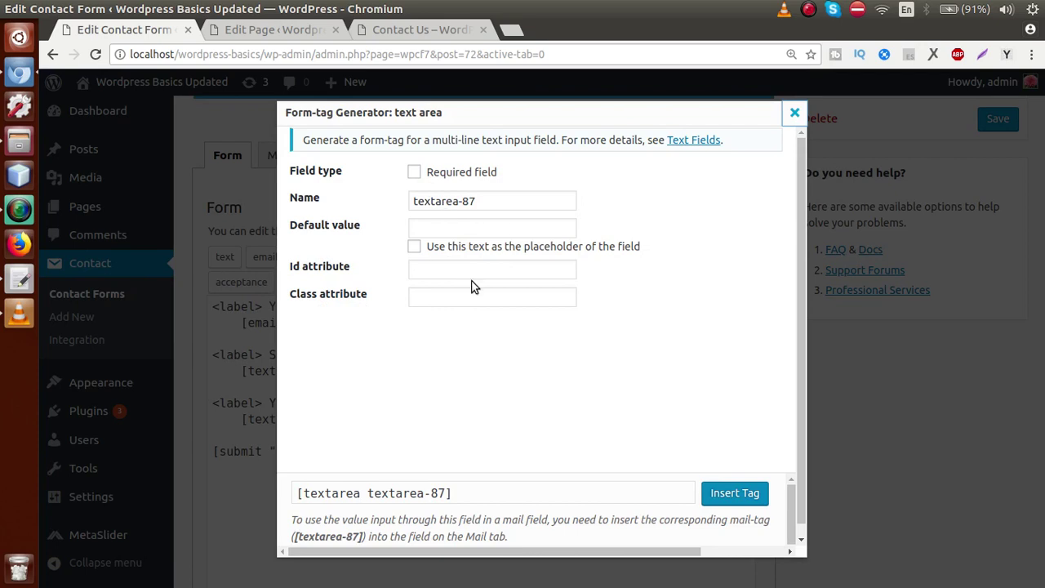
left_click(473, 204)
left_click(465, 227)
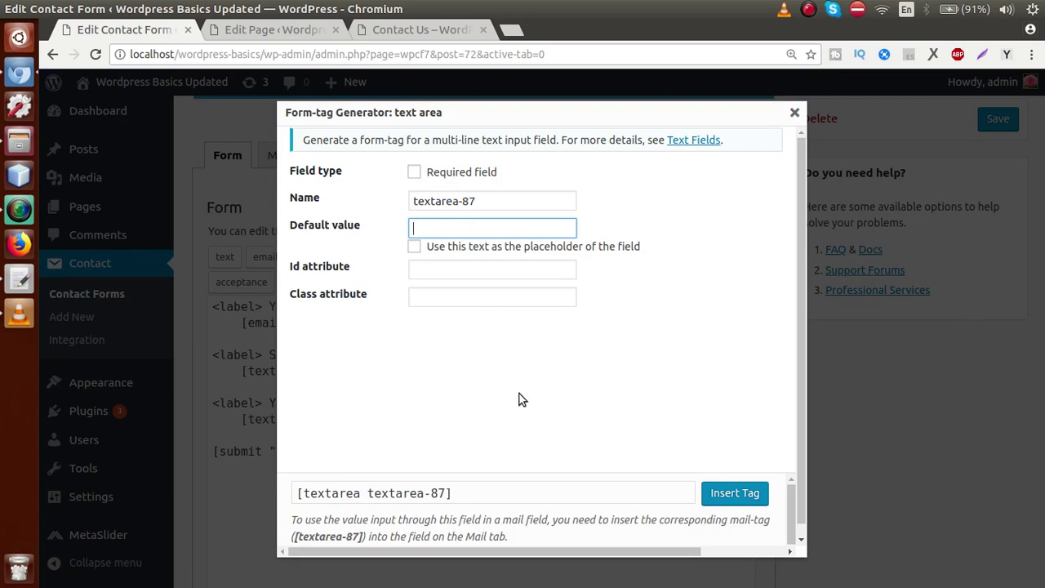
left_click(722, 494)
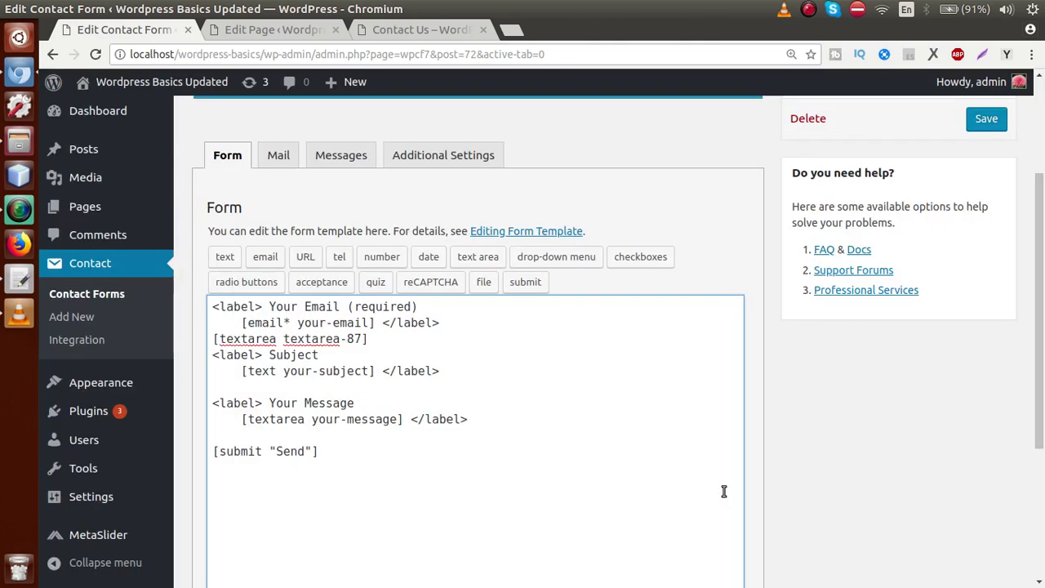
Separate the textarea-87 tag from the email and Subject fields with a blank line above and below it.
left_click(451, 323)
key("Return")
left_click(401, 352)
key("Return")
left_click_drag(377, 362, 213, 353)
left_click(235, 359)
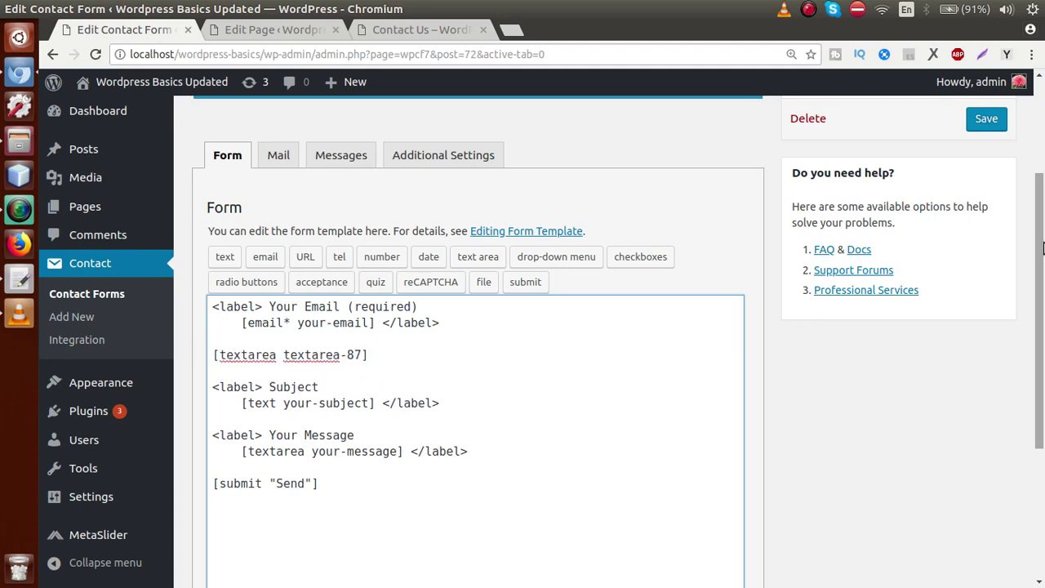
Save the contact form and reload the live Contact Us page to check the added text area.
scroll(425, 404, "down", 3)
left_click(221, 545)
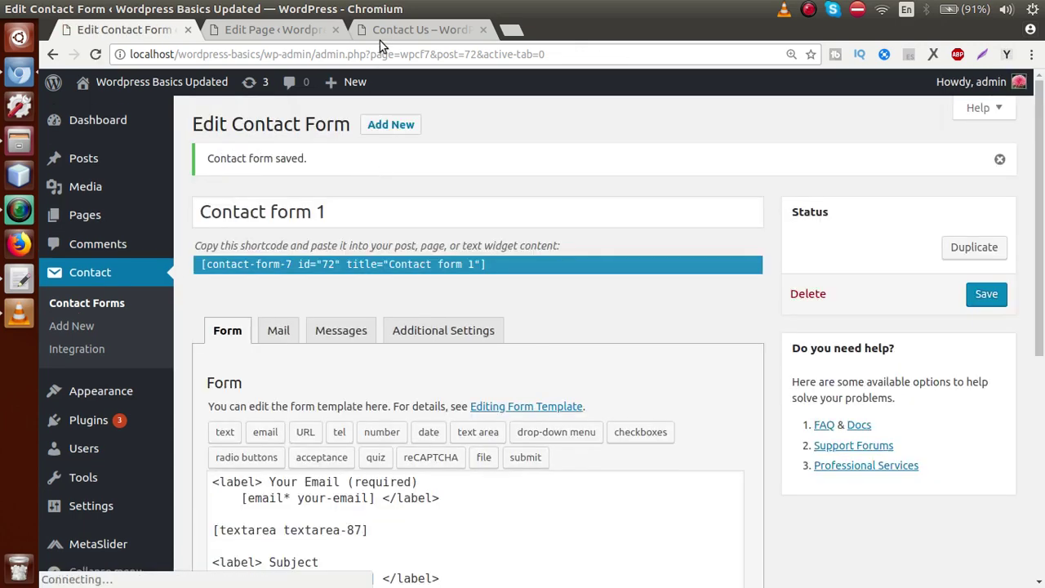
left_click(382, 36)
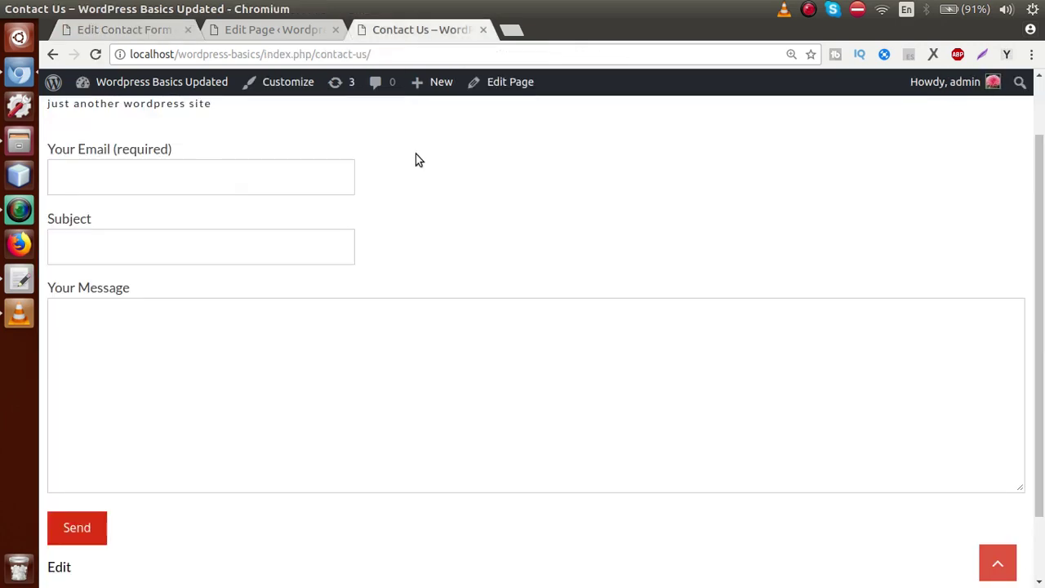
key("F5")
left_click(306, 236)
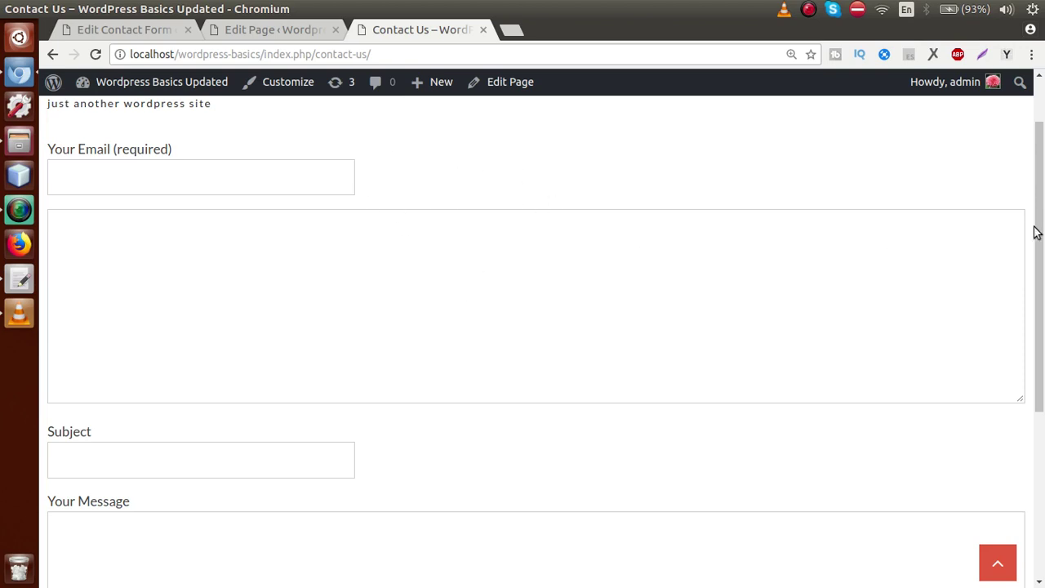
scroll(1028, 234, "up", 1)
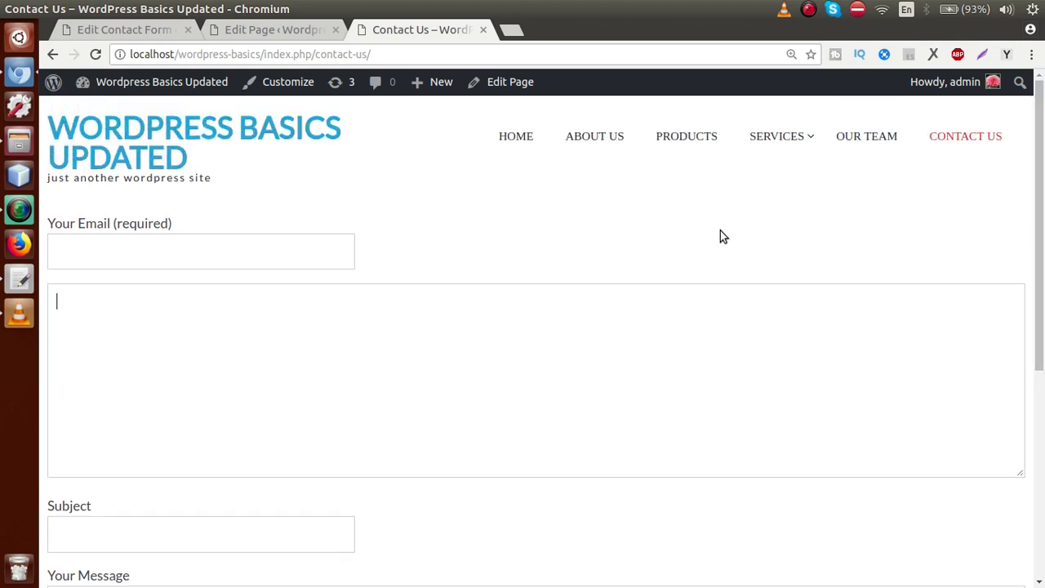
Copy the Contact form 1 shortcode from the Contact Us page content and delete it there.
left_click(299, 31)
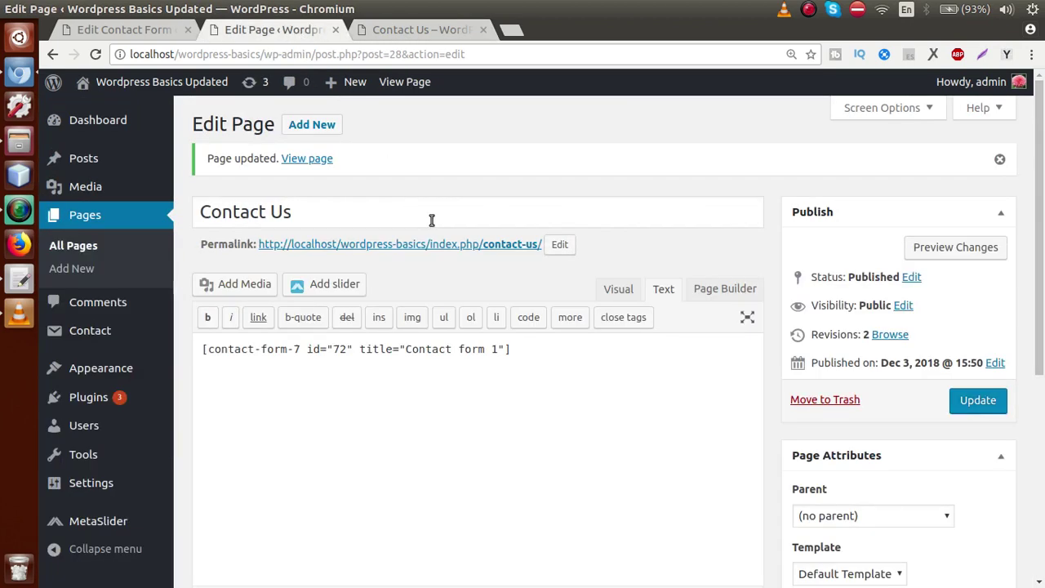
left_click_drag(536, 349, 194, 350)
key("ctrl+c")
key("BackSpace")
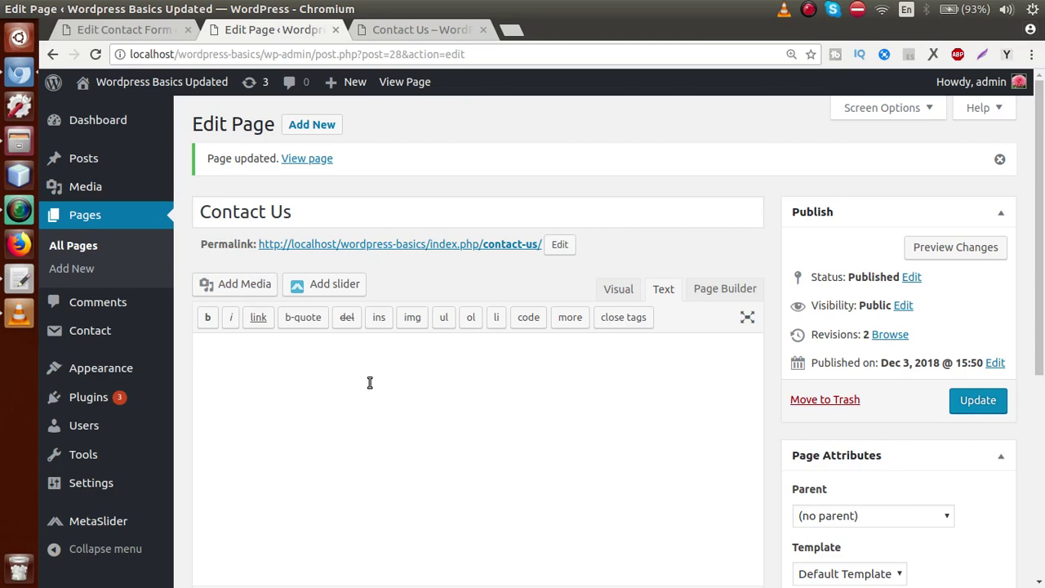
Switch the Contact Us page to Page Builder and insert a row with two even 50% columns.
left_click(729, 289)
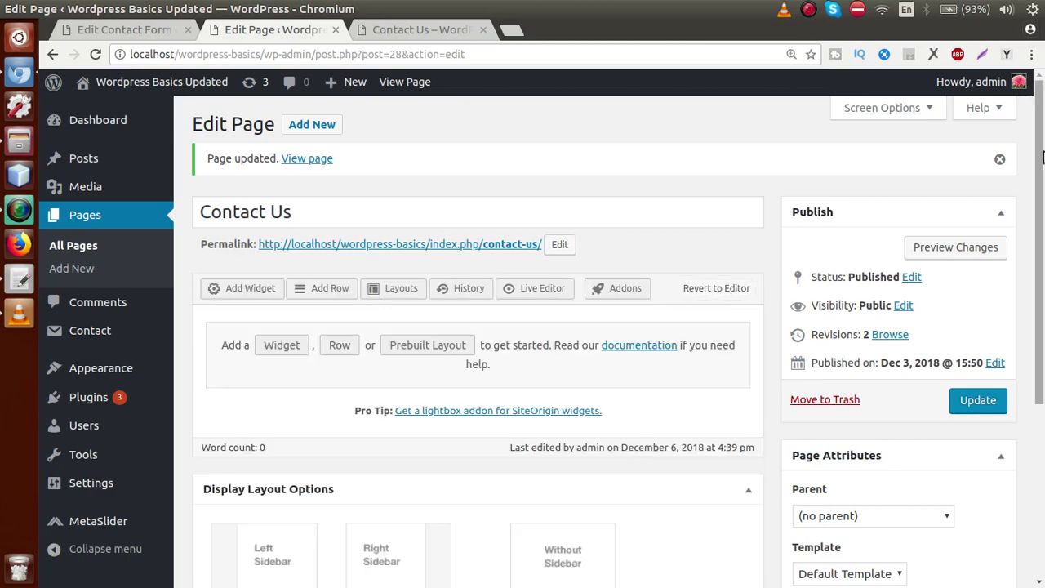
scroll(1040, 153, "down", 1)
left_click(349, 249)
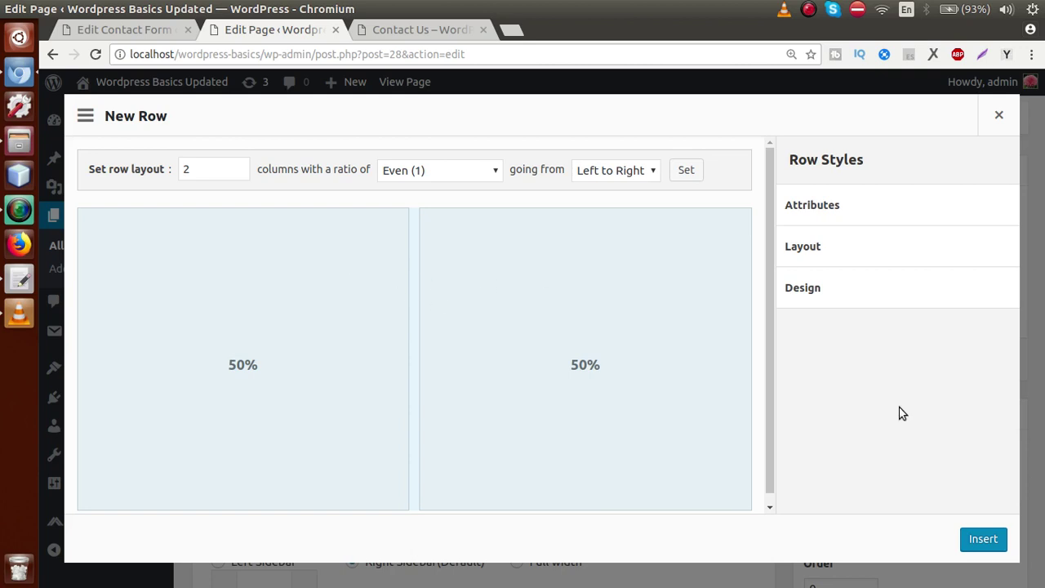
left_click(982, 539)
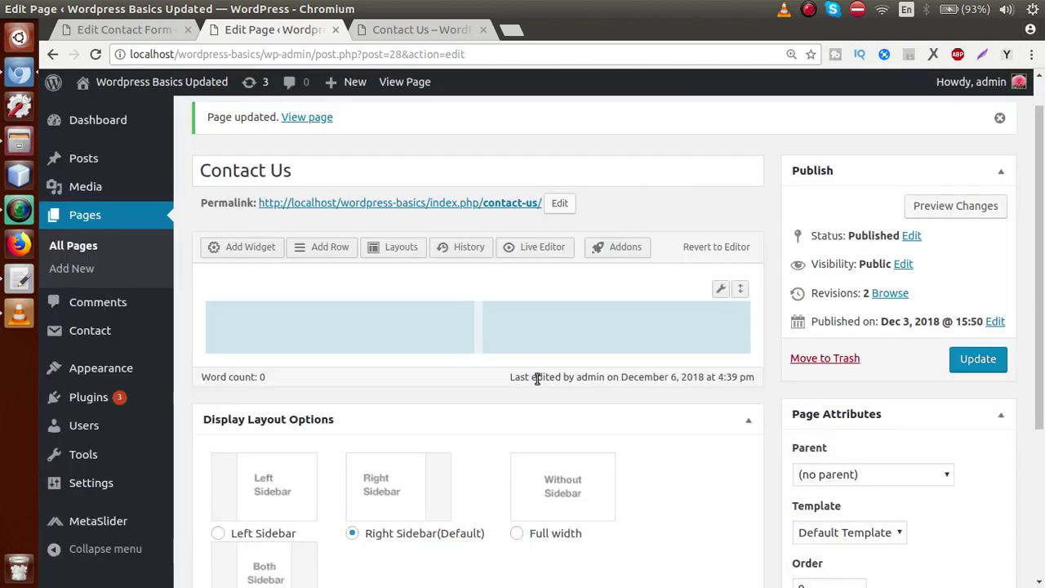
Add a SiteOrigin Image widget to the first column of the row.
left_click(376, 318)
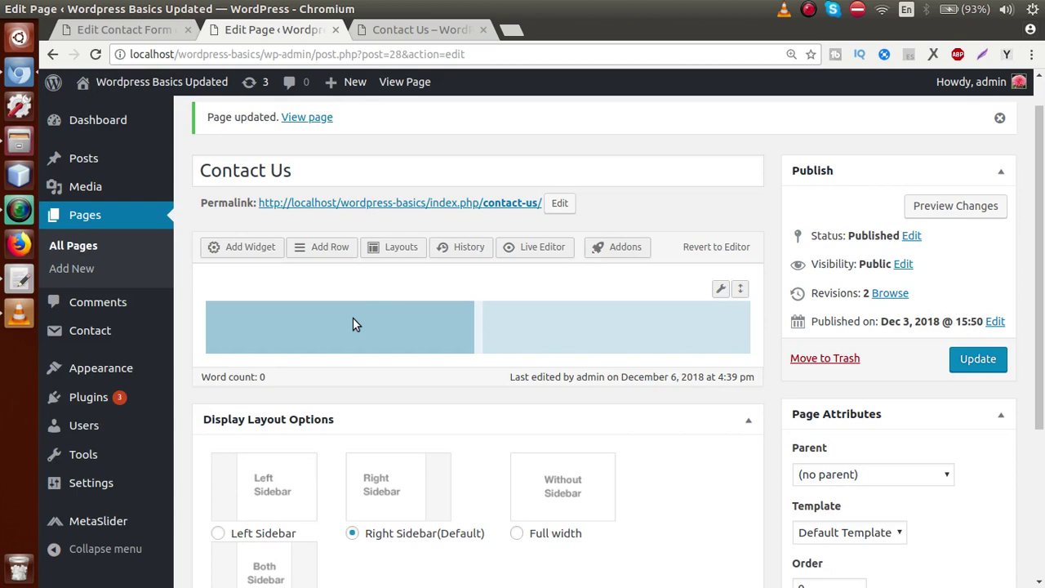
left_click(262, 246)
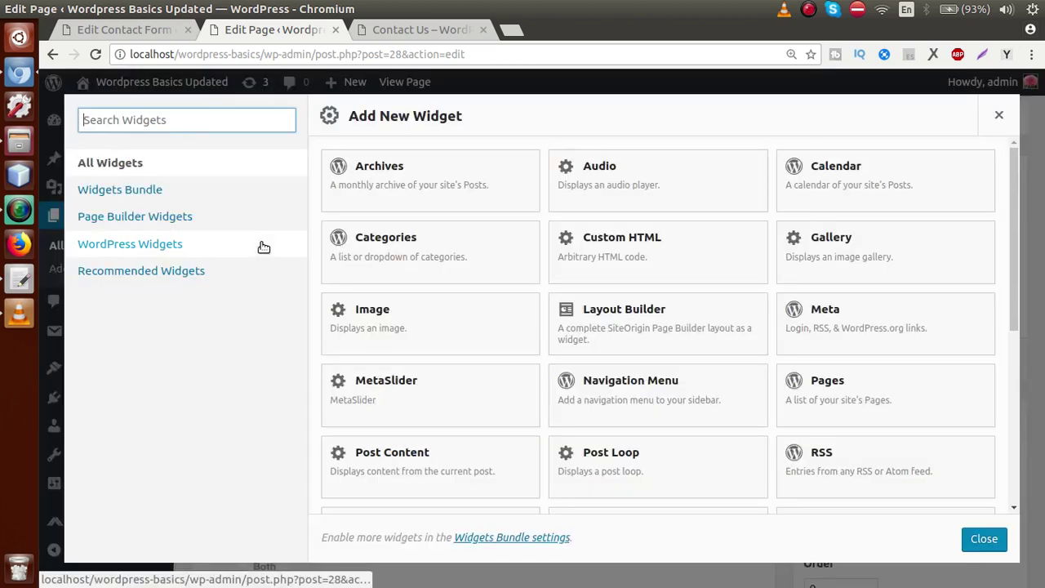
left_click(96, 191)
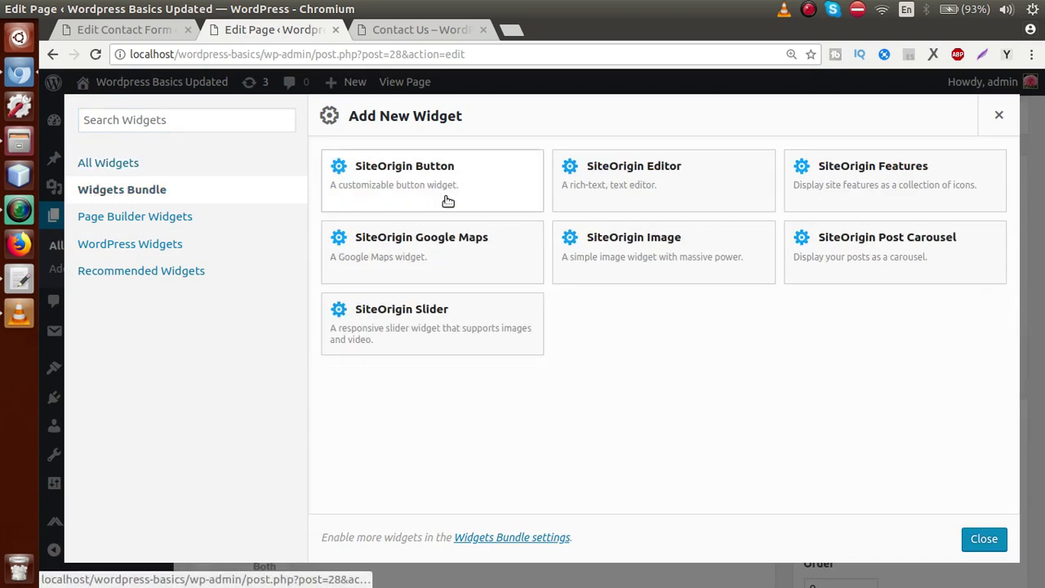
left_click(611, 241)
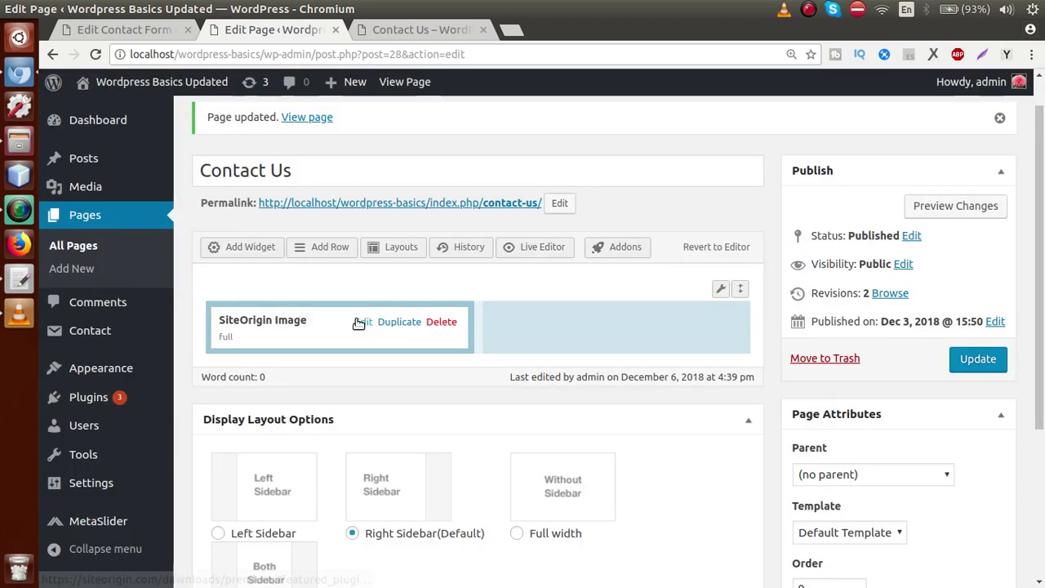
Set the image widget's file to gallery1.png from the media library and finish editing the widget.
left_click(368, 324)
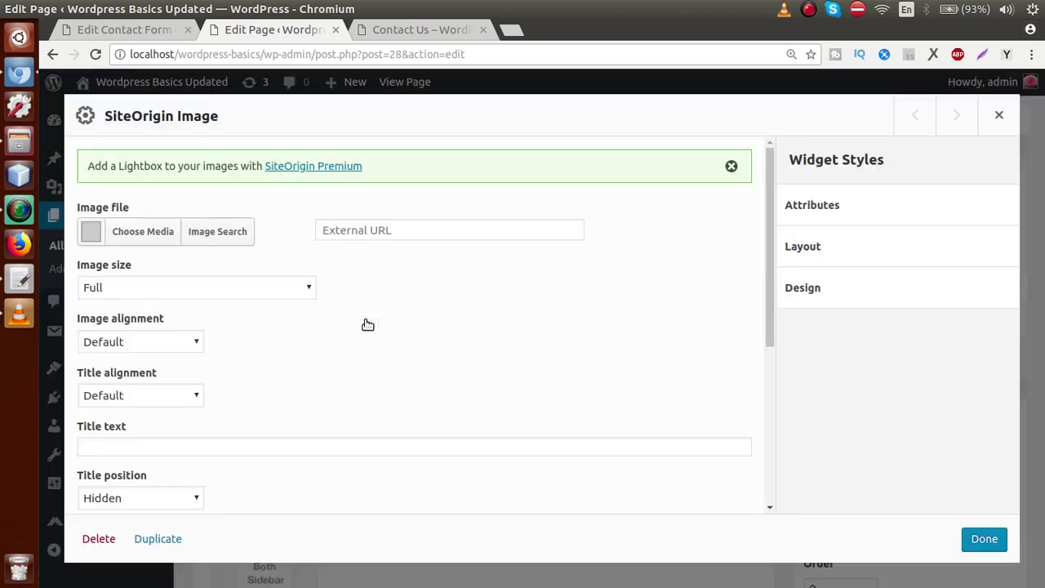
left_click(144, 232)
left_click(569, 276)
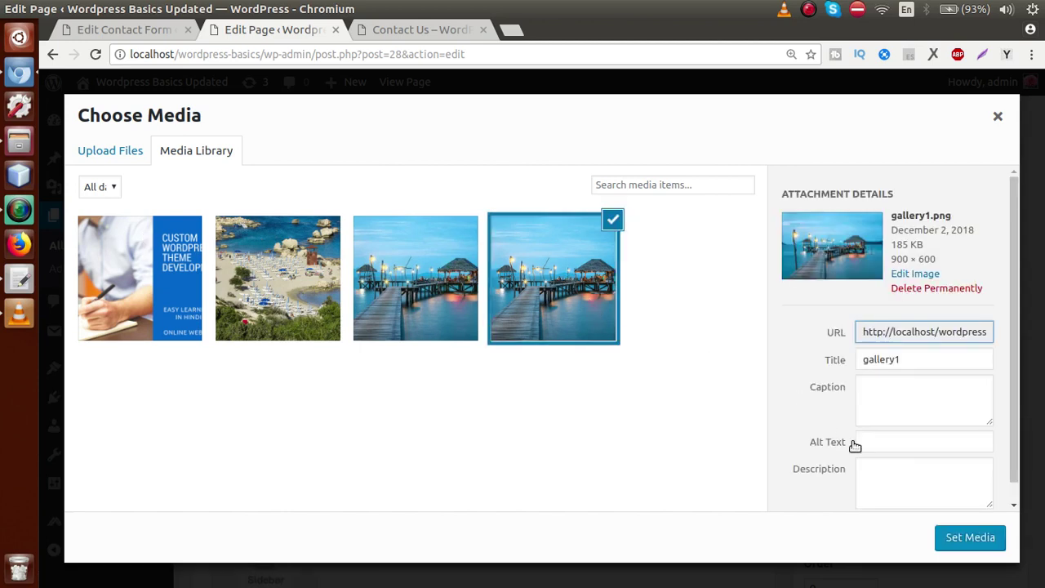
left_click(968, 536)
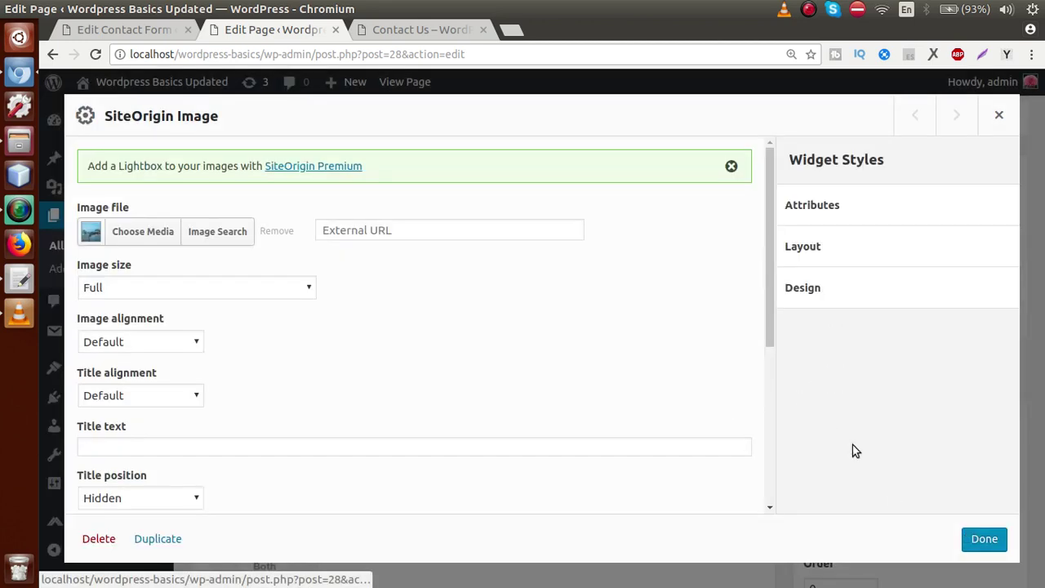
left_click(985, 540)
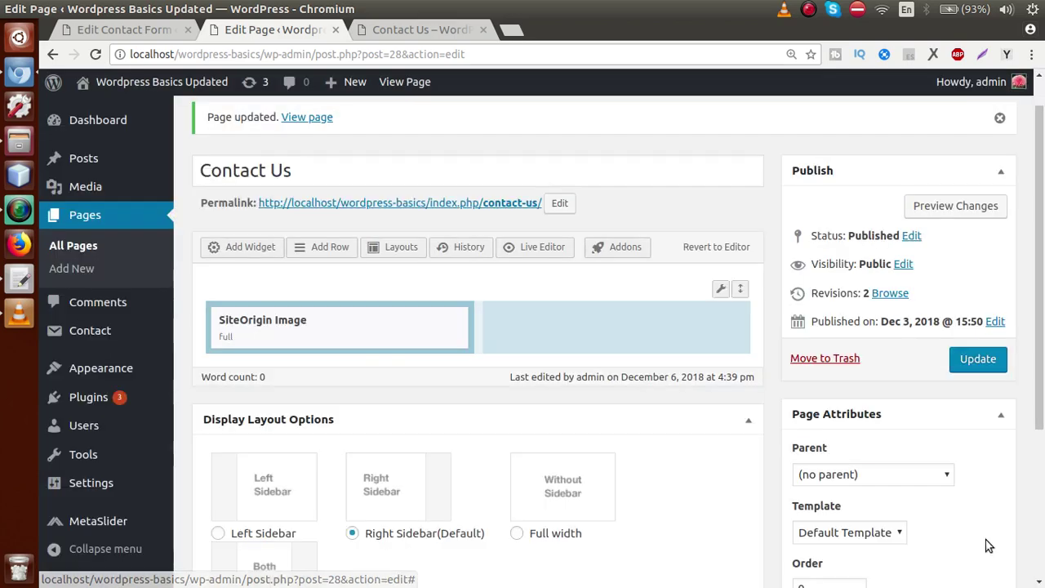
Add a SiteOrigin Editor widget to the second column of the row and open it for editing.
left_click(616, 327)
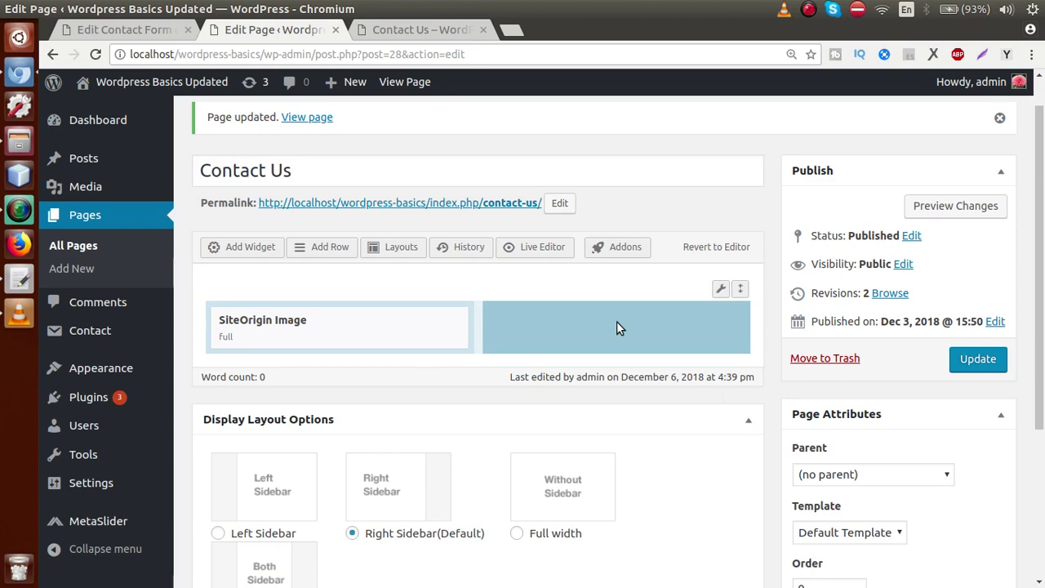
left_click(243, 247)
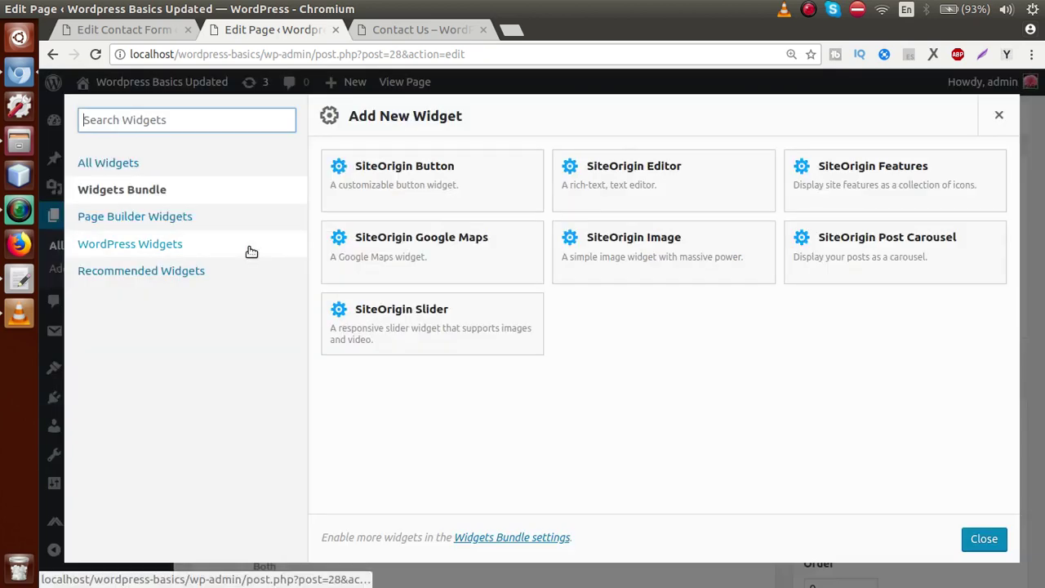
left_click(117, 164)
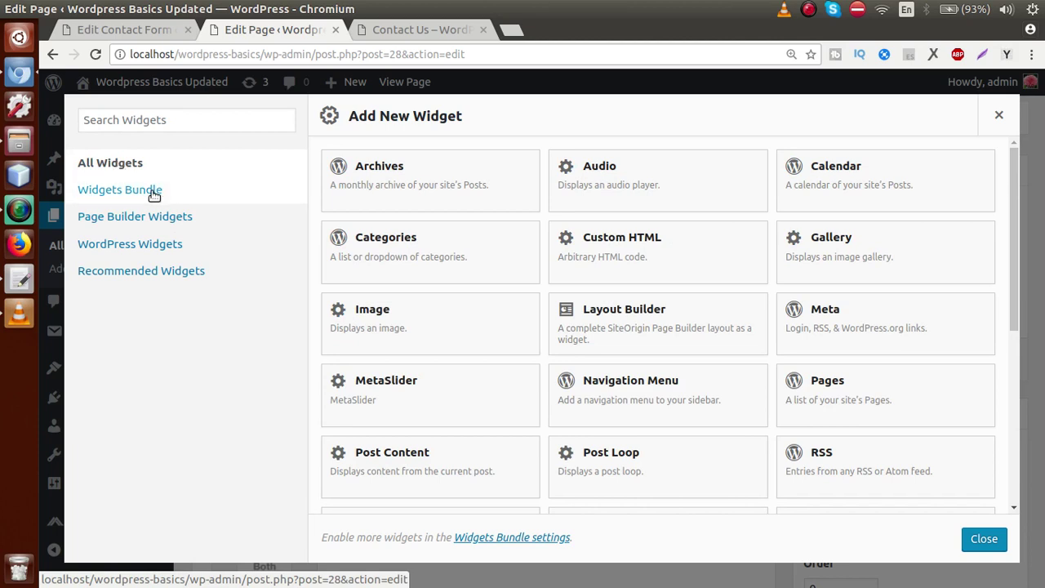
left_click(126, 191)
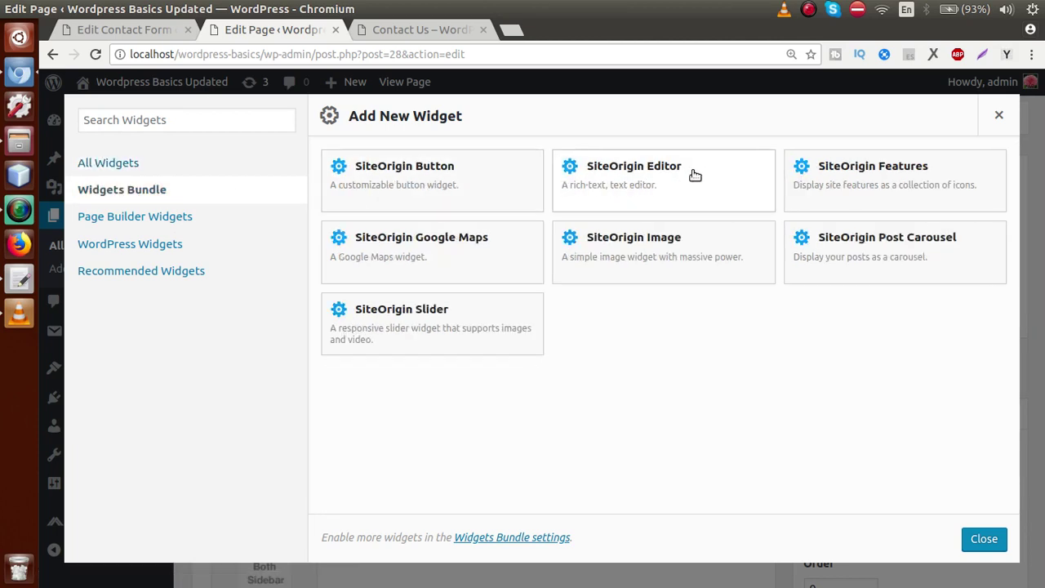
left_click(651, 180)
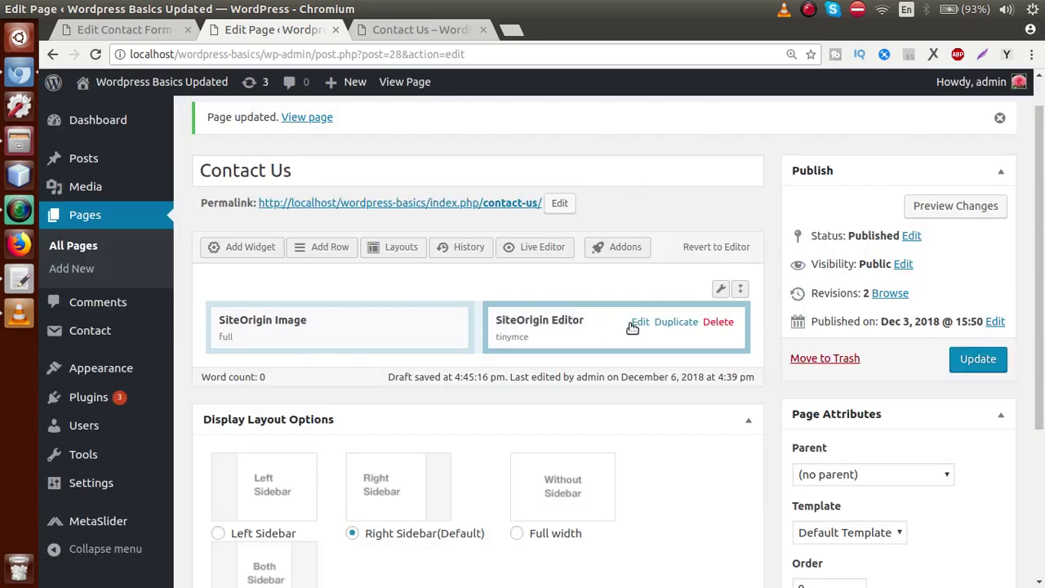
left_click(641, 323)
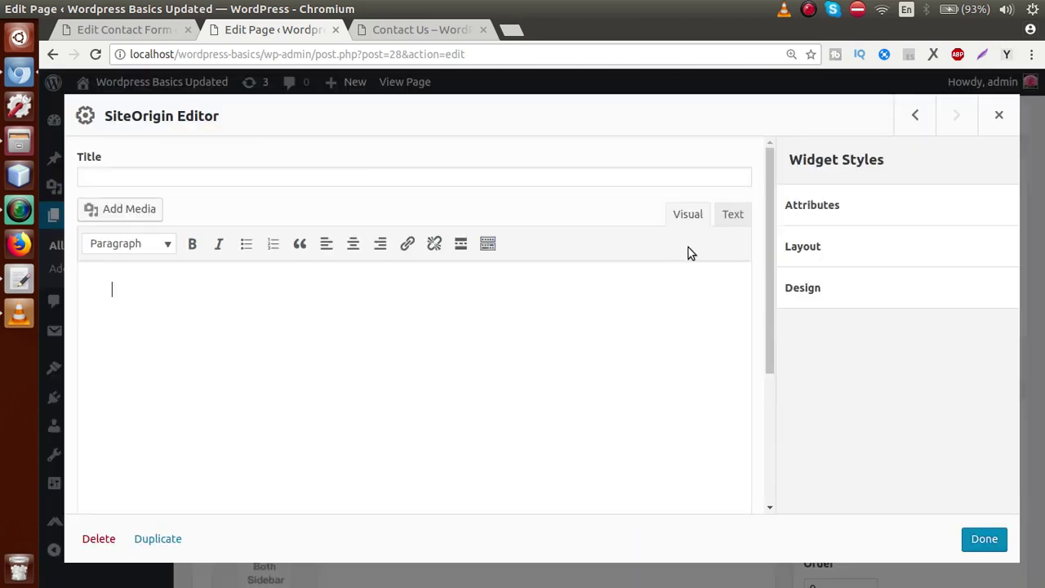
Insert the shortcode [contact-form-7 id="72" title="Contact form 1"] in the SiteOrigin Editor widget's text mode and update the page.
left_click(728, 215)
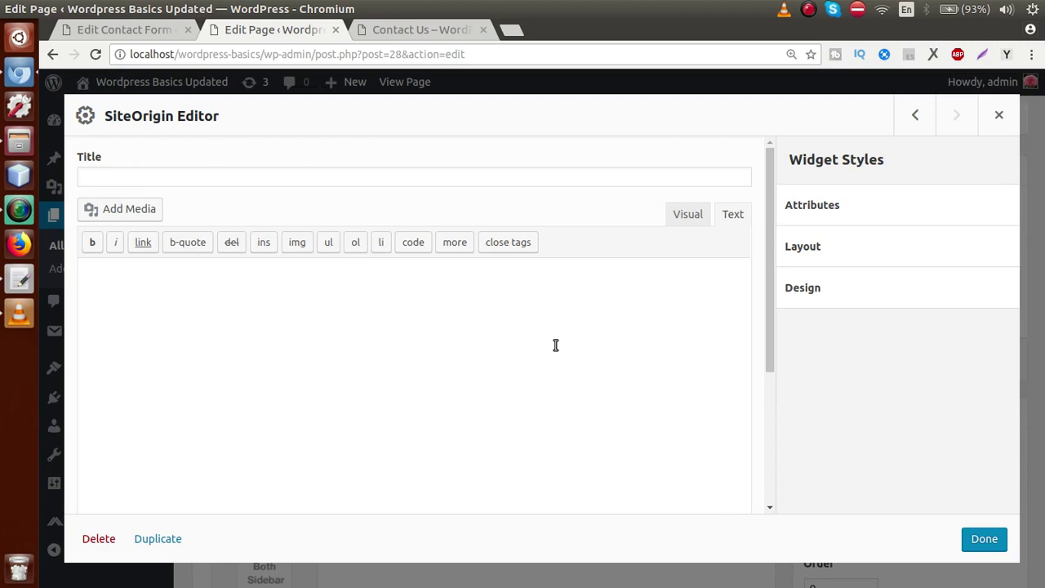
key("ctrl+v")
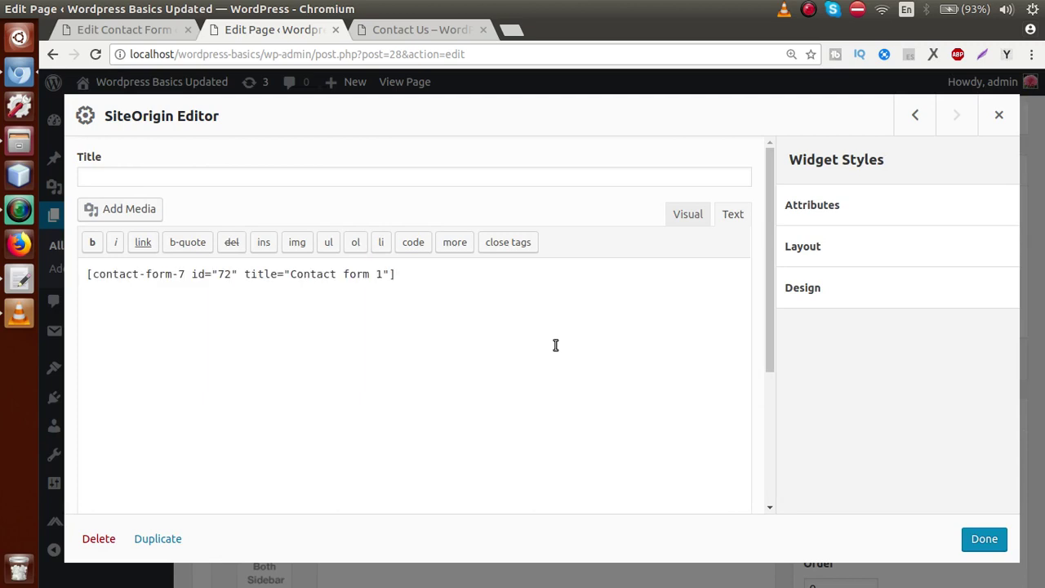
left_click(978, 536)
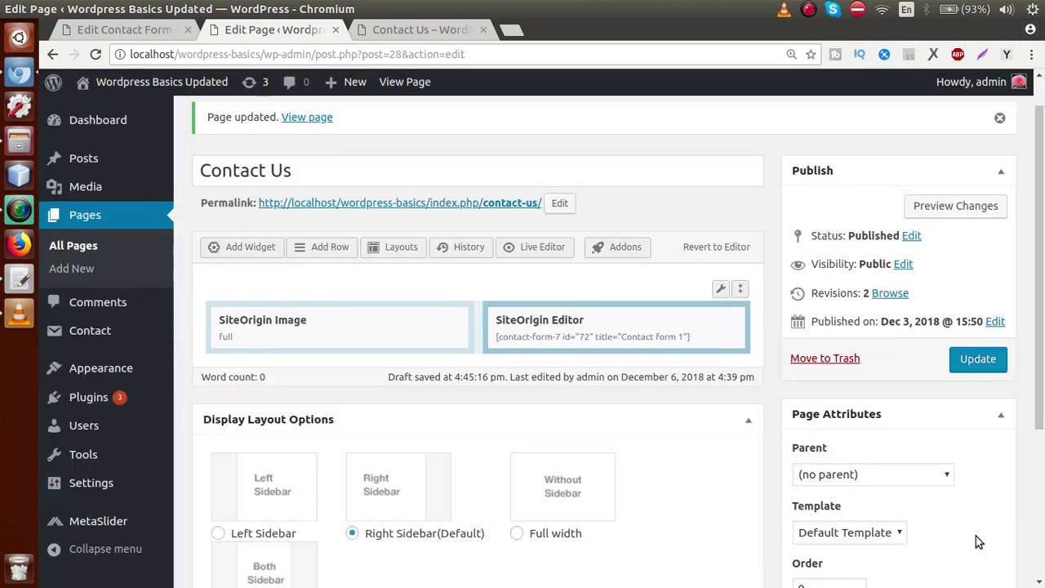
left_click(984, 359)
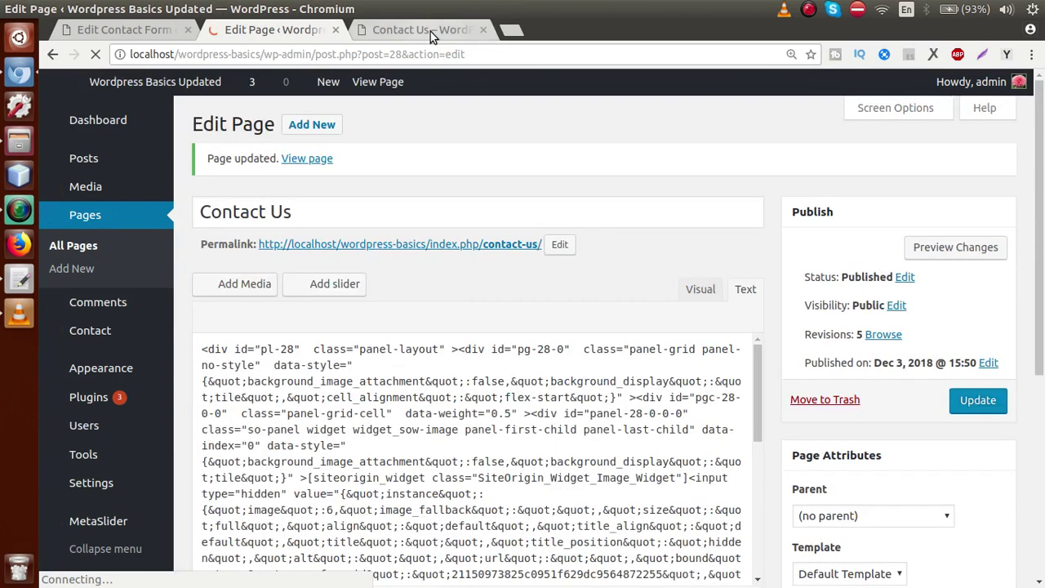
Reload the live Contact Us page and examine the layout of the image beside the contact form.
left_click(430, 31)
left_click(96, 55)
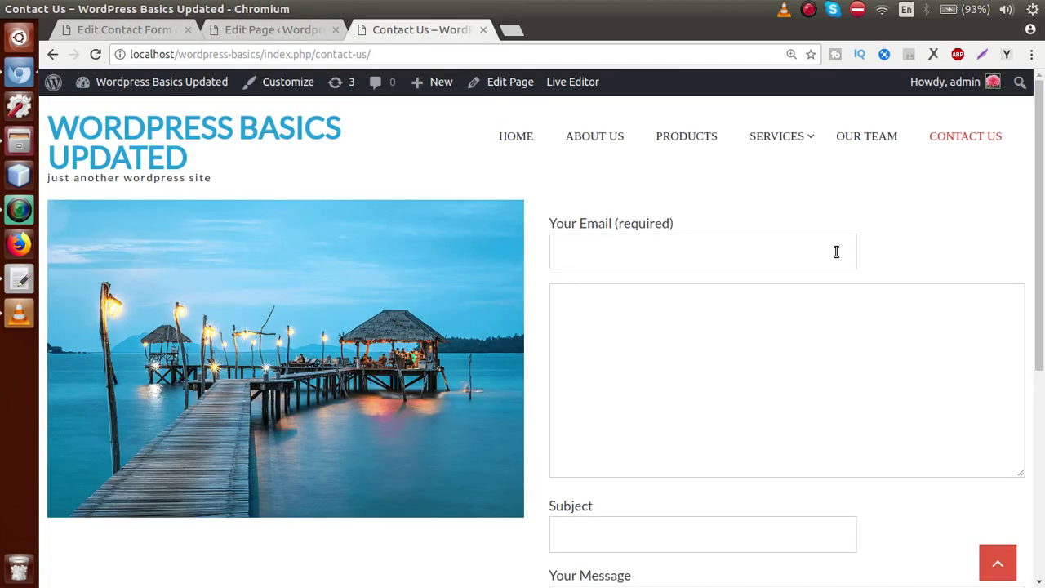
scroll(1040, 208, "down", 3)
scroll(1040, 209, "up", 3)
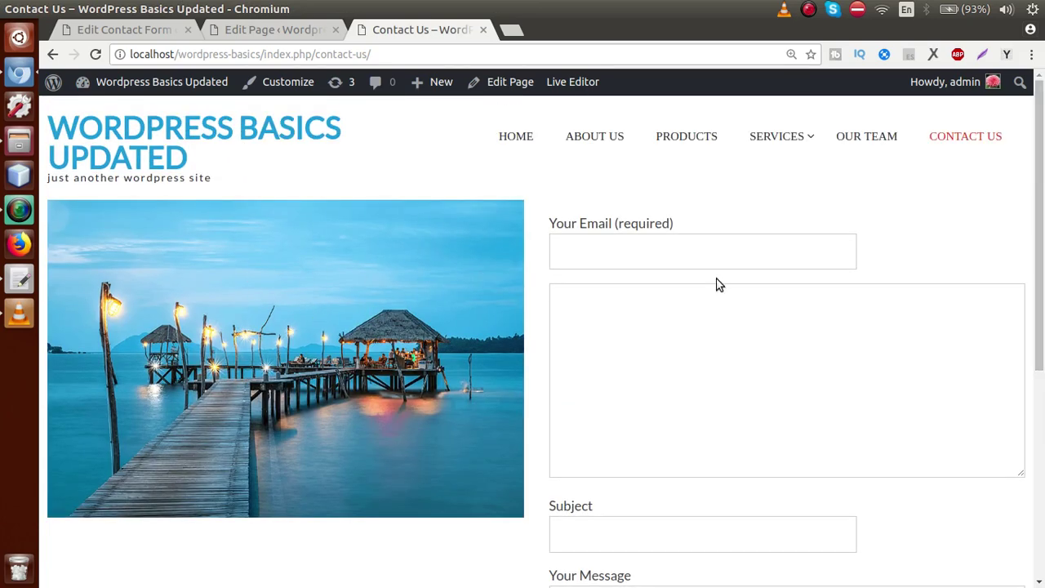
scroll(1038, 269, "down", 1)
left_click_drag(1038, 269, 1040, 143)
Return to editing the Contact Us page and insert a new row with 1 column.
left_click(293, 33)
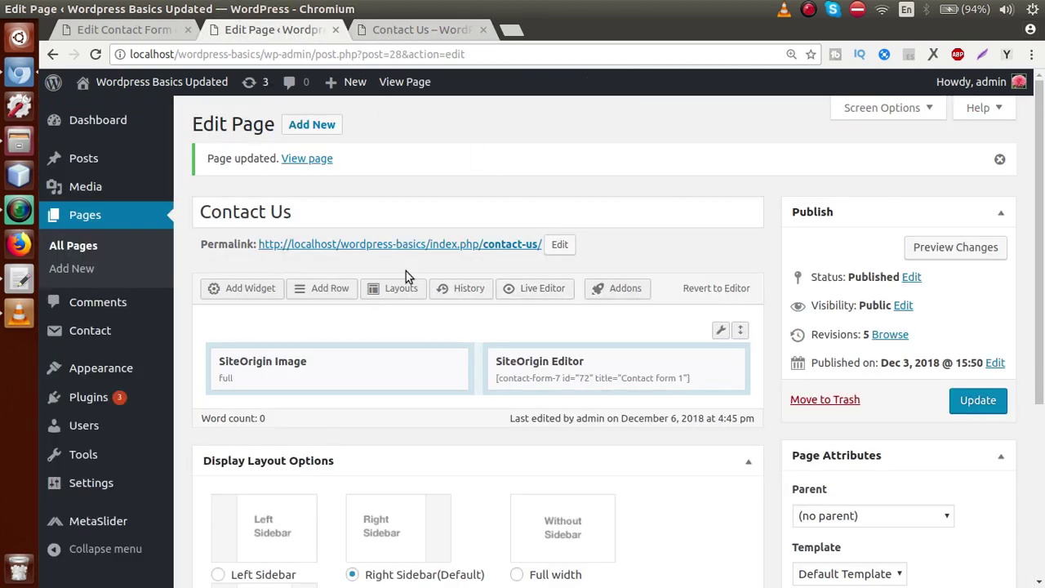
left_click(336, 288)
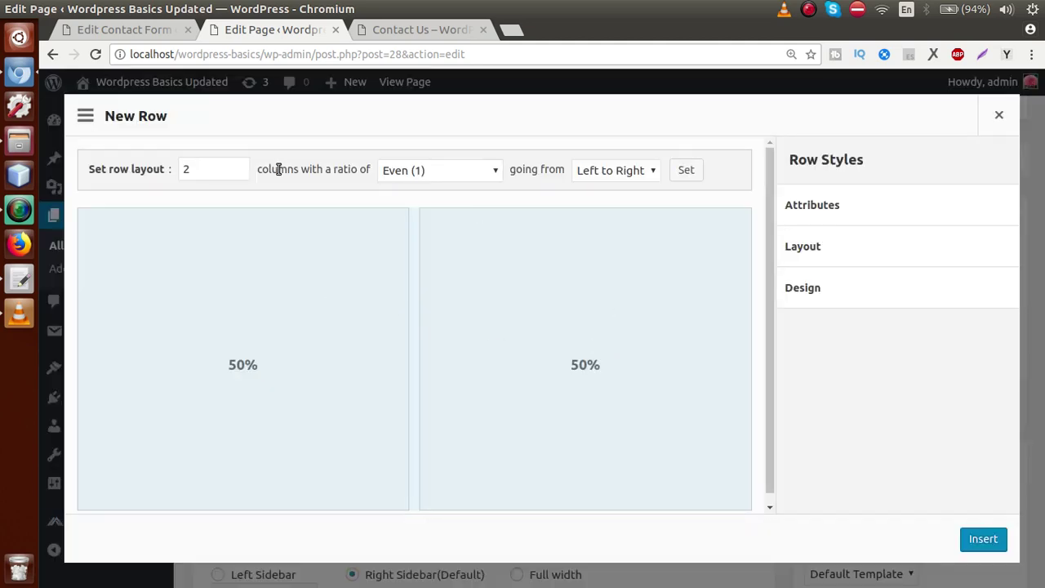
left_click(238, 174)
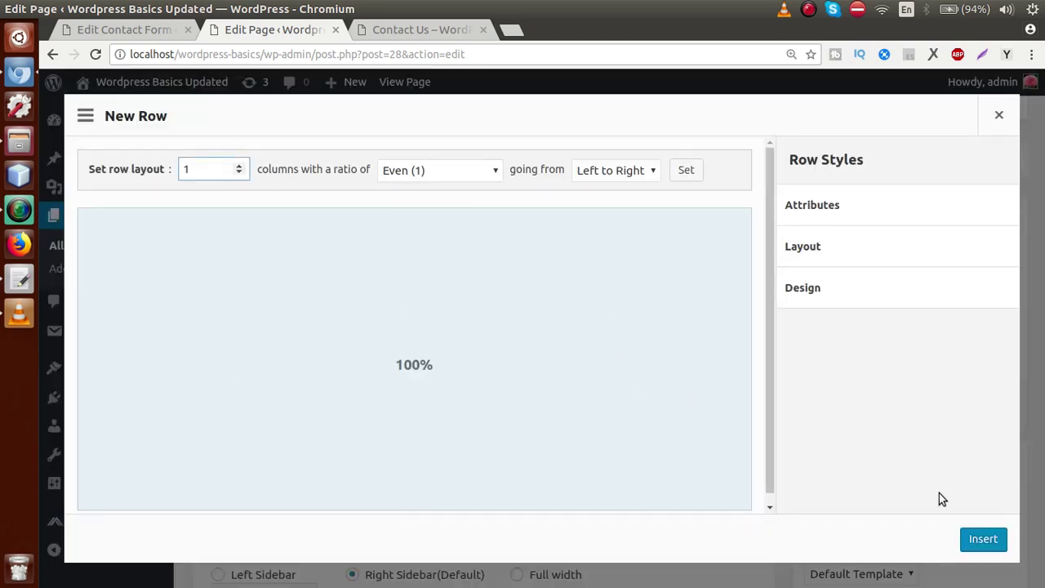
left_click(985, 538)
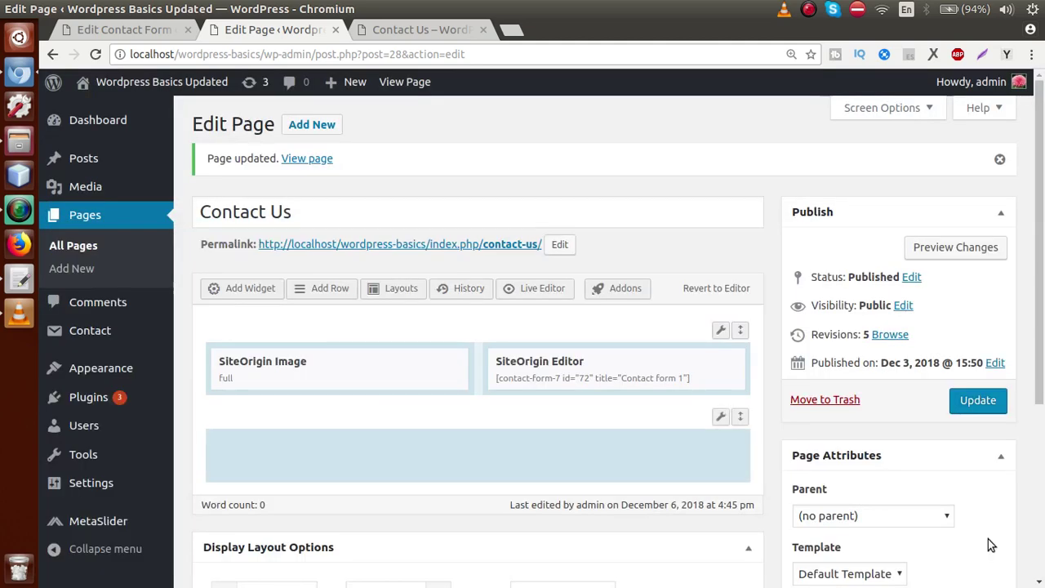
Move the empty single-column row above the row holding the image and the contact form.
left_click(721, 419)
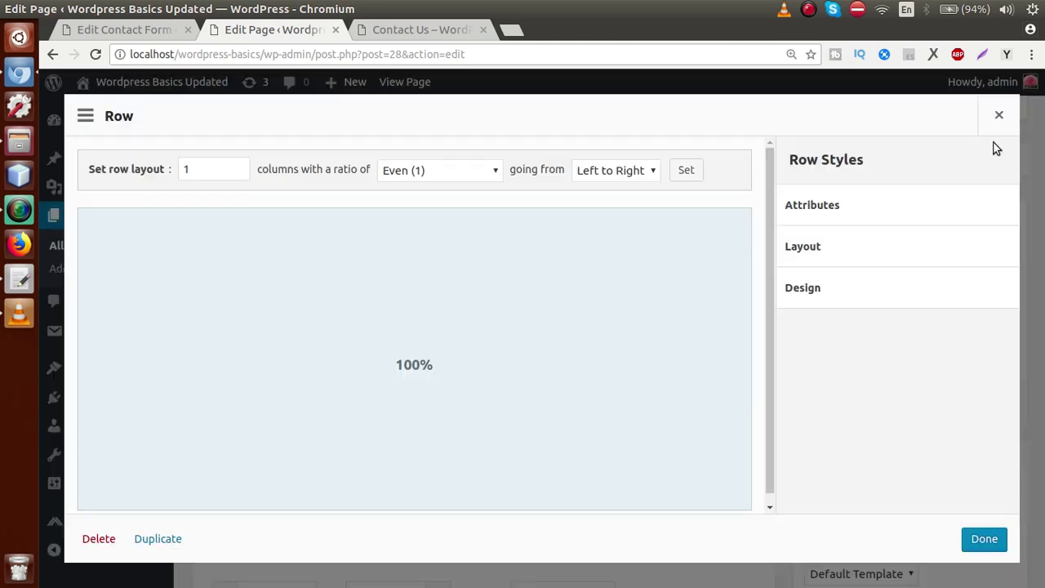
left_click(999, 112)
left_click_drag(740, 417, 729, 329)
Add a Text widget to the empty single-column row.
left_click(598, 352)
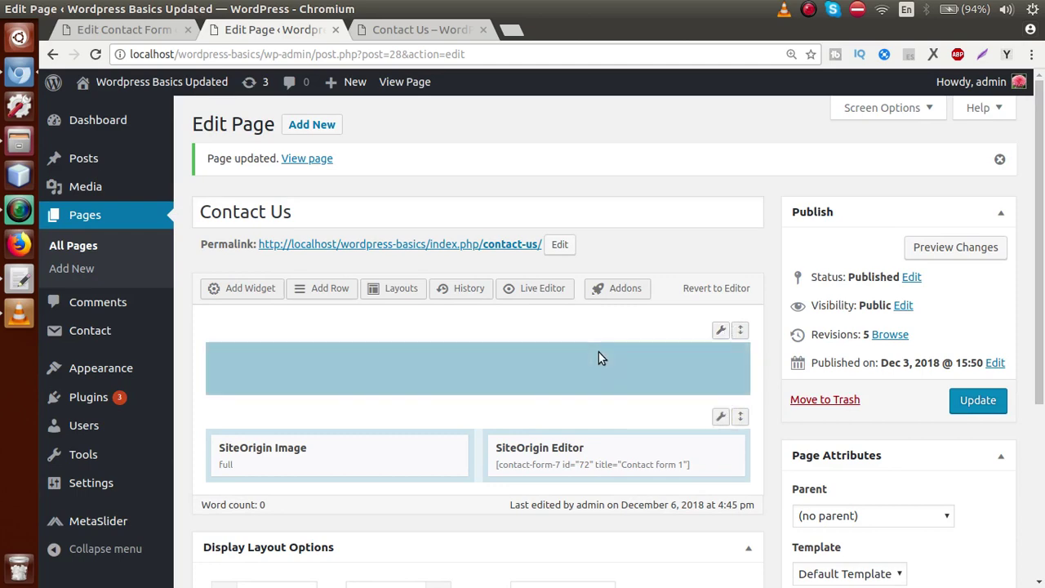
left_click(250, 288)
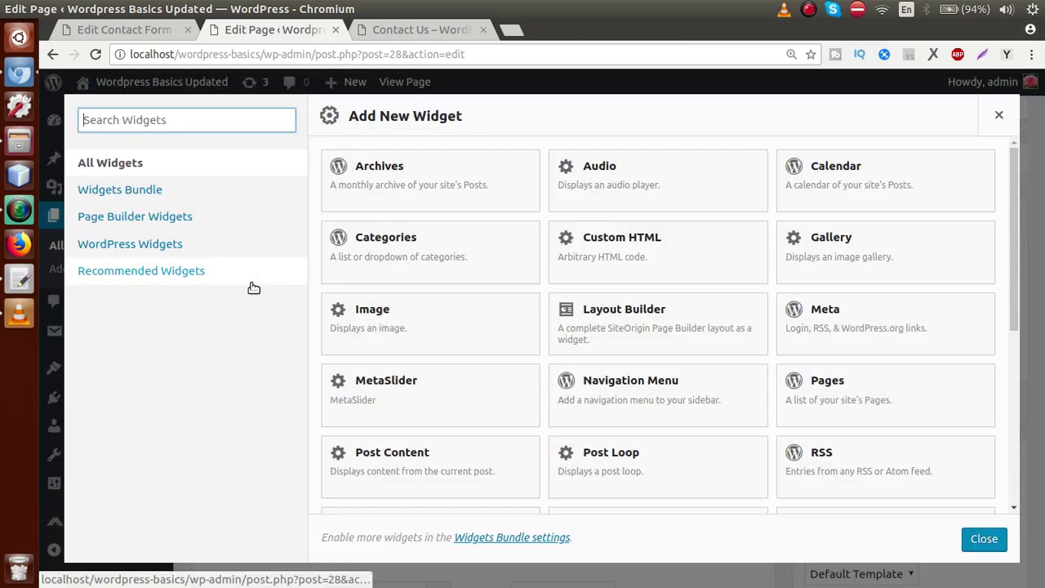
left_click_drag(1017, 249, 1012, 432)
left_click(843, 402)
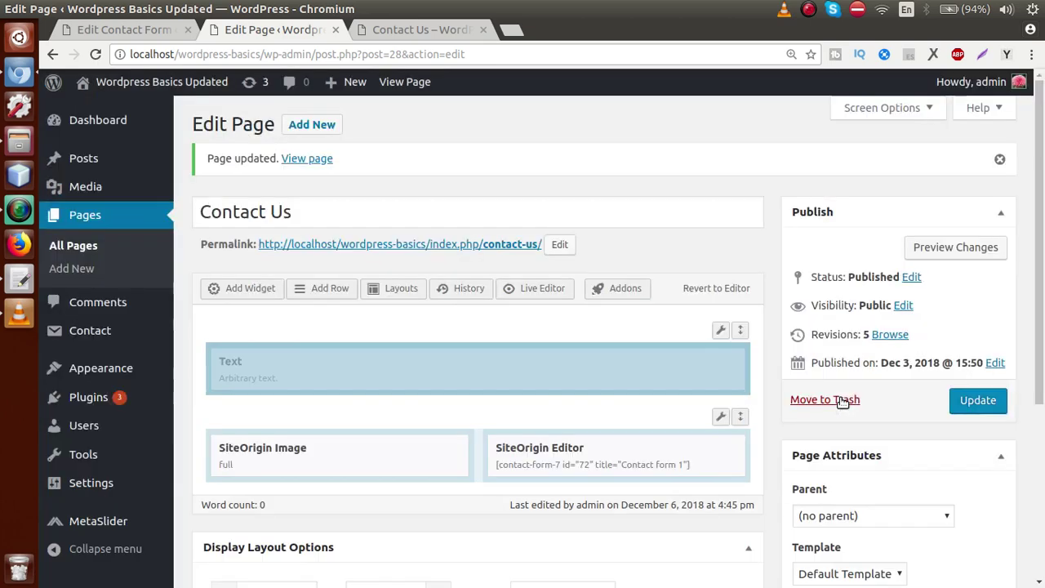
Paste the three placeholder paragraphs beginning "Cras id dui" into the Text widget and update the page.
left_click(633, 362)
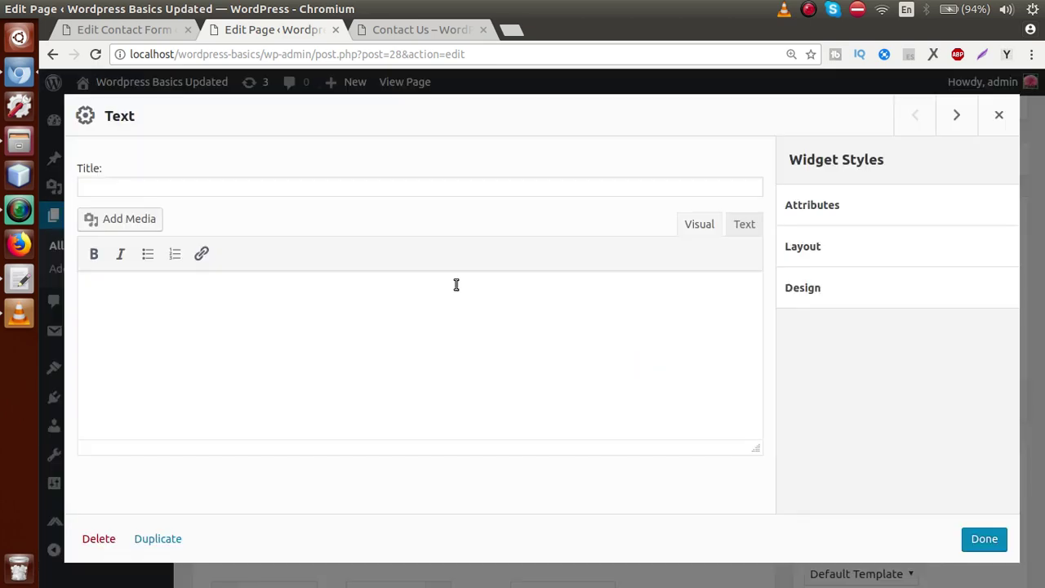
key("ctrl+v")
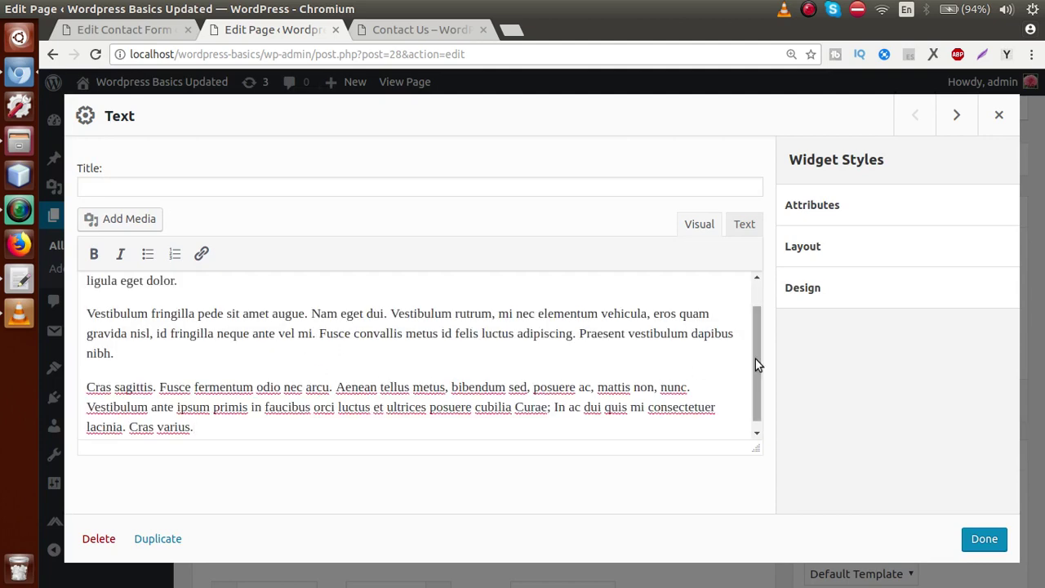
left_click_drag(755, 361, 758, 327)
left_click(986, 542)
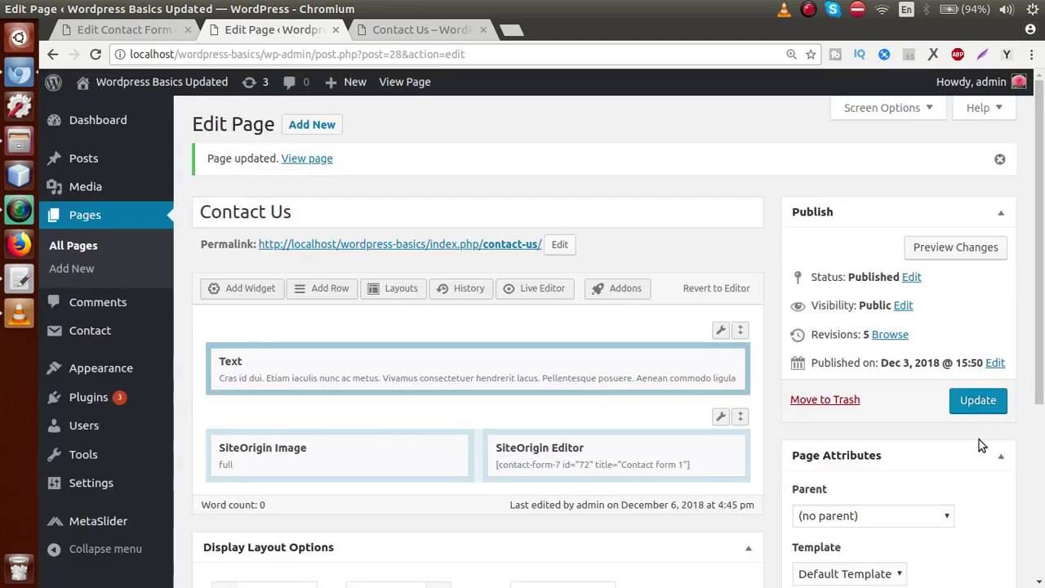
left_click(977, 400)
Reload the live Contact Us page to check the text above the image and form, and switch to the wordpress-intro notes in gedit.
left_click(395, 31)
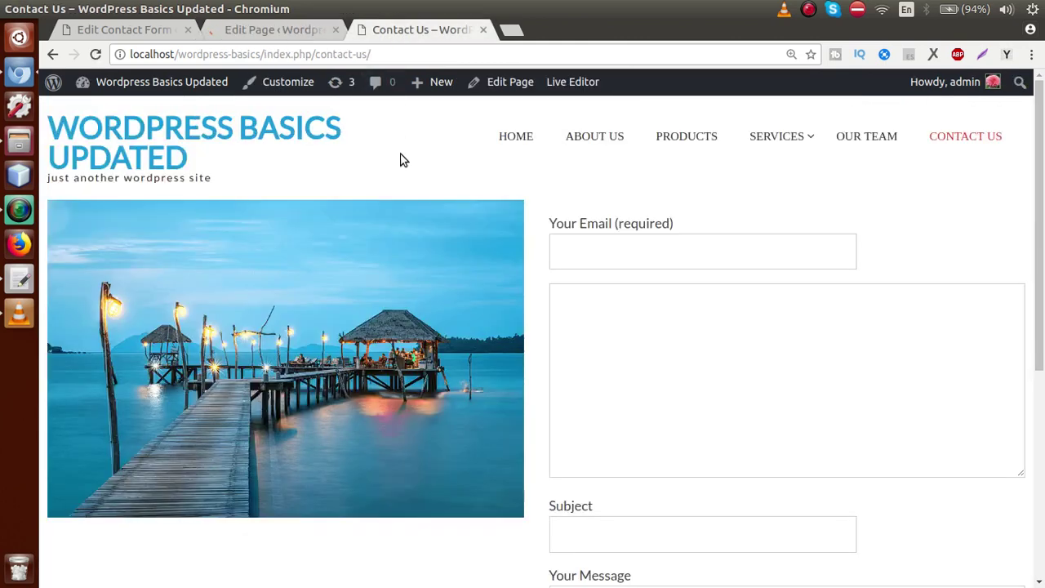
key("F5")
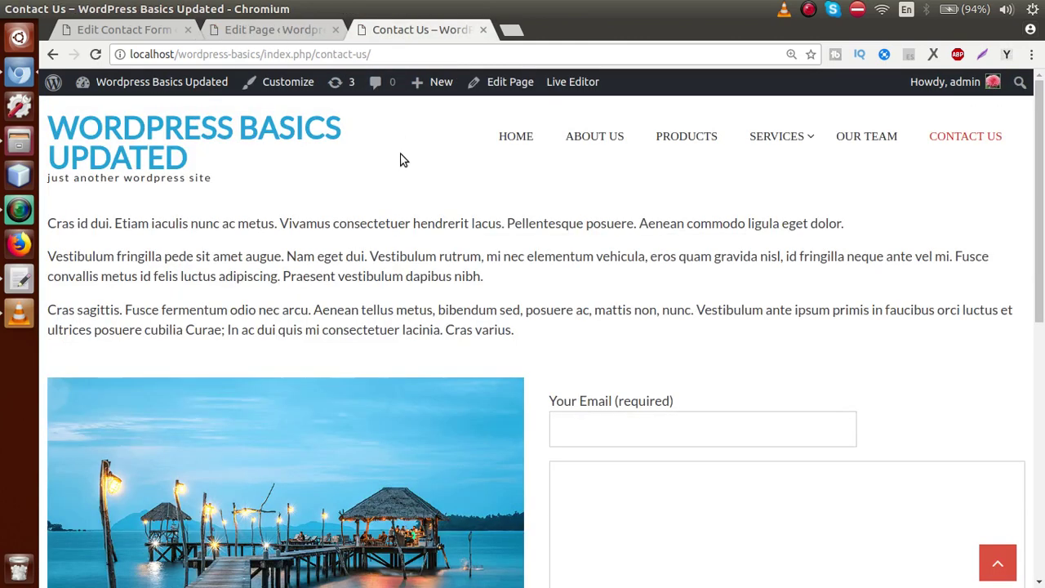
left_click_drag(534, 333, 56, 212)
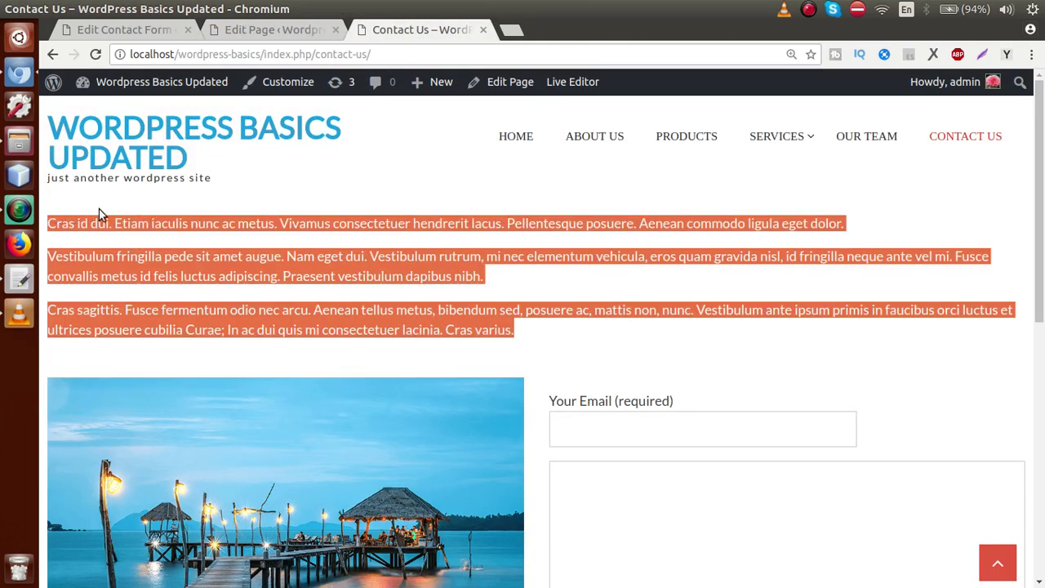
left_click(283, 209)
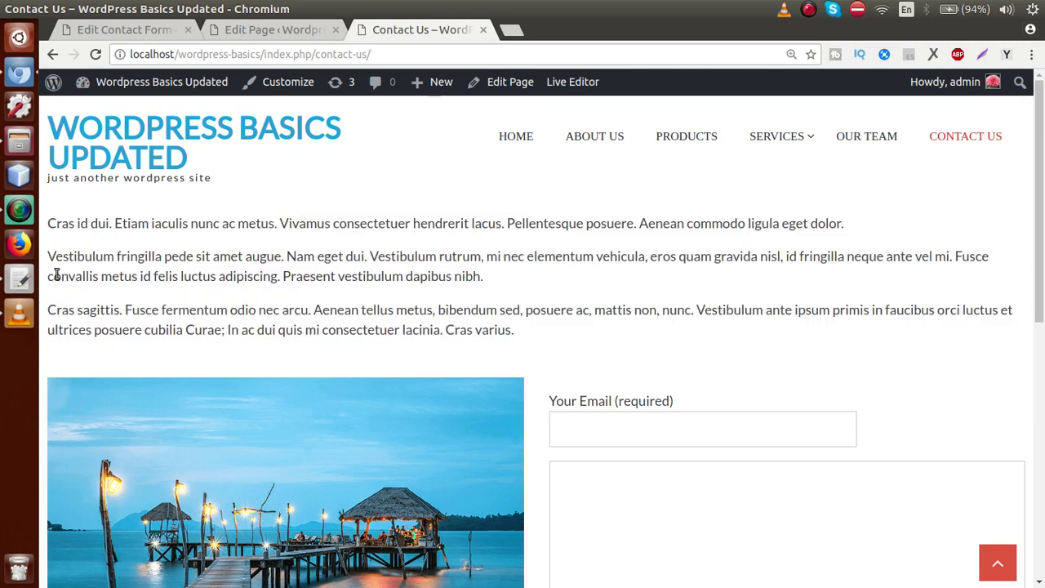
left_click(20, 279)
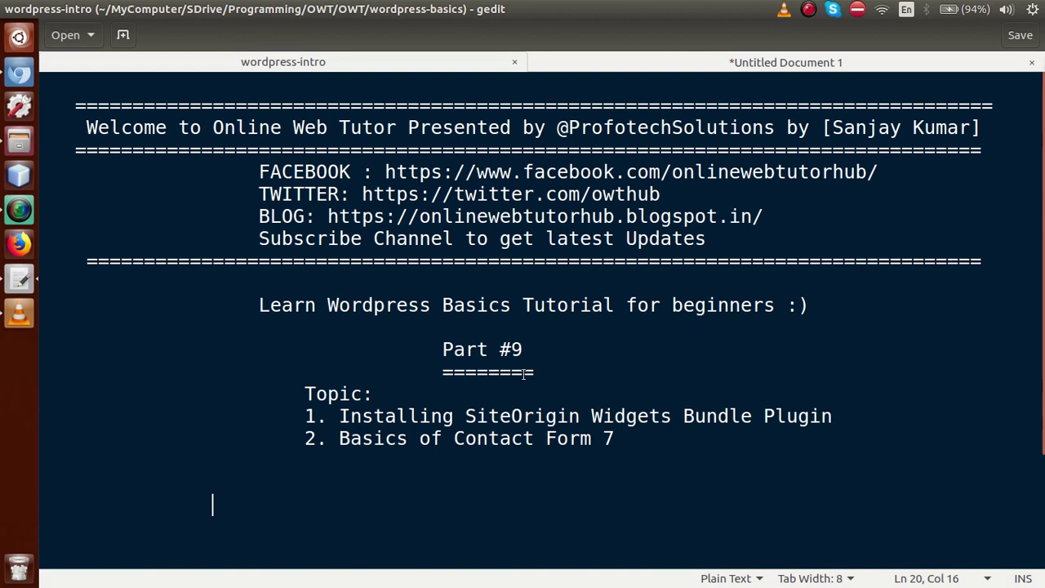